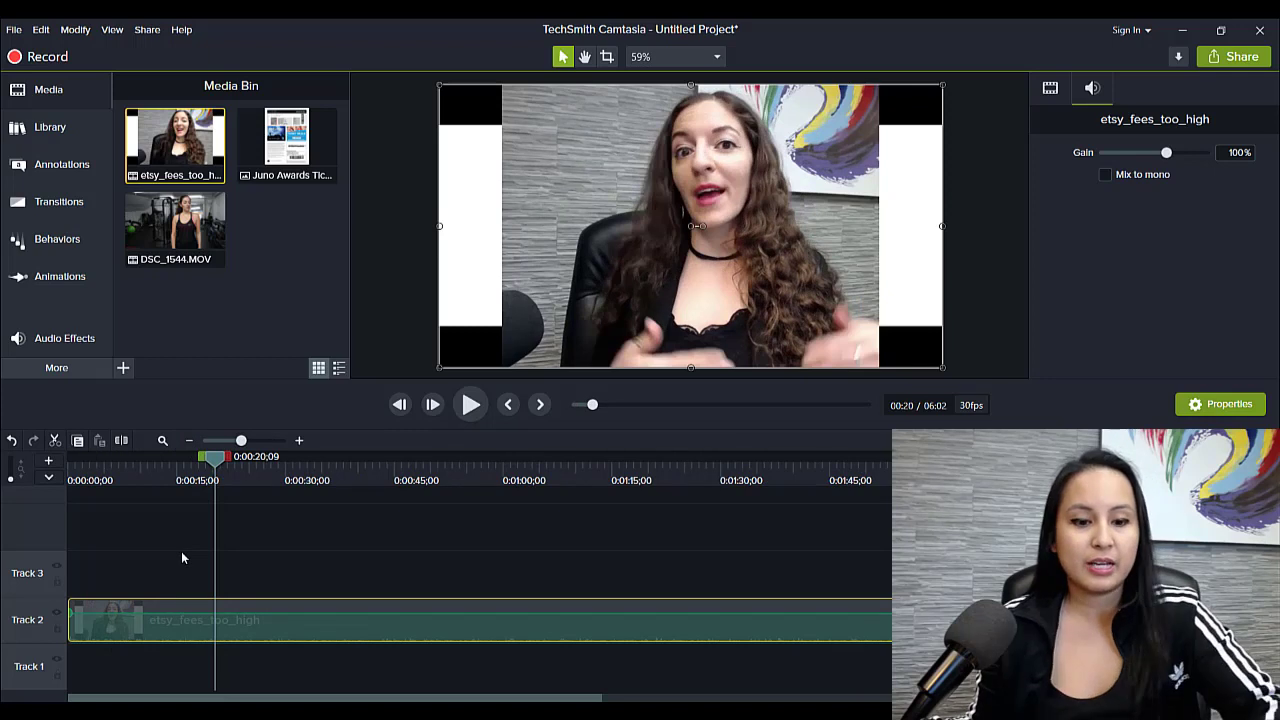
- Split the etsy_fees_too_high clip on Track 2 at 0:00:20;09 and delete the part after the split
{"action": "left_click", "coordinate": [183, 558]}
{"action": "key", "text": "s"}
{"action": "left_click", "coordinate": [292, 614]}
{"action": "key", "text": "Delete"}
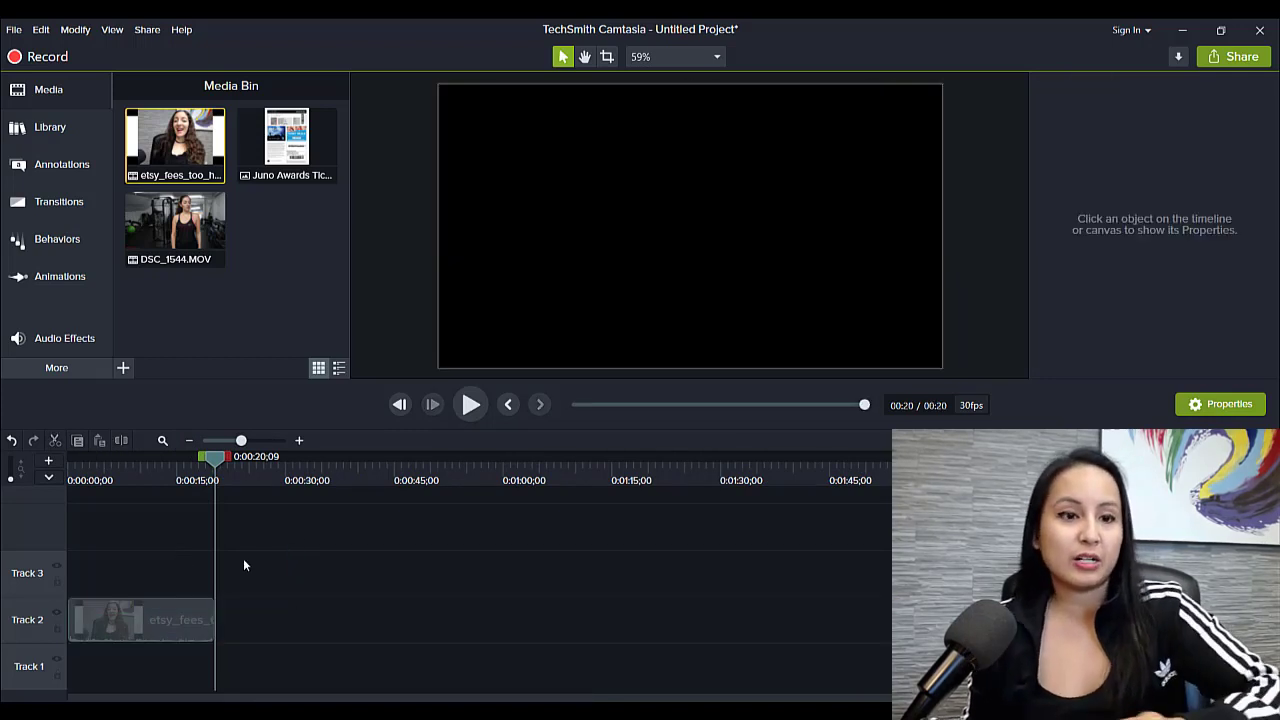
- Place DSC_1544.MOV directly after the trimmed clip on Track 2, shift both clips to start at about 23 seconds, and select them together
{"action": "left_click_drag", "start_coordinate": [190, 262], "coordinate": [215, 637]}
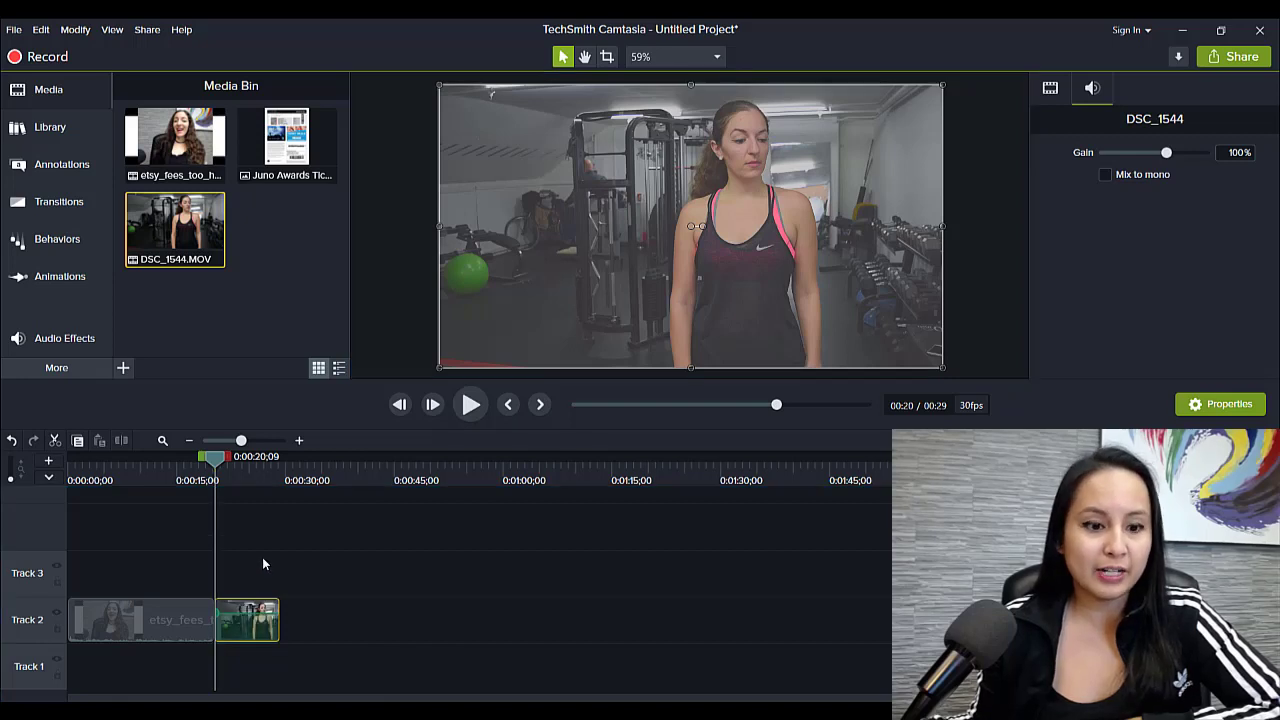
{"action": "left_click_drag", "start_coordinate": [262, 557], "coordinate": [306, 618]}
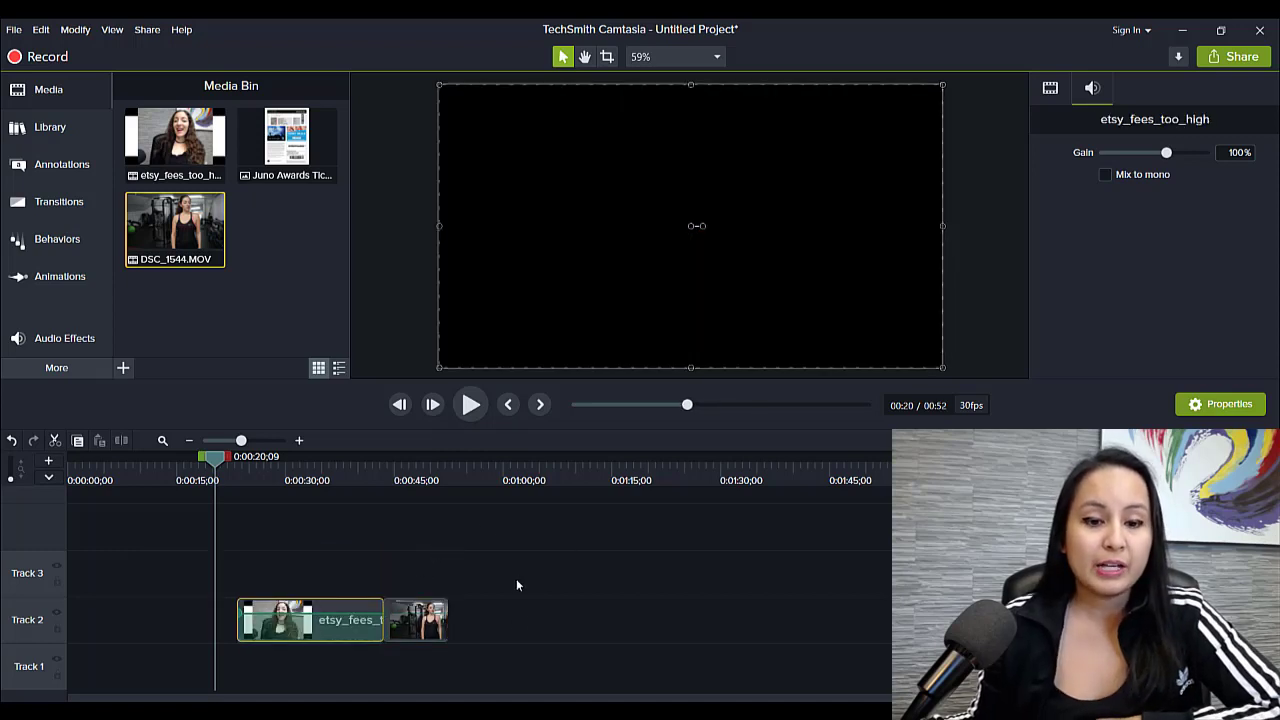
{"action": "left_click_drag", "start_coordinate": [516, 580], "coordinate": [315, 632]}
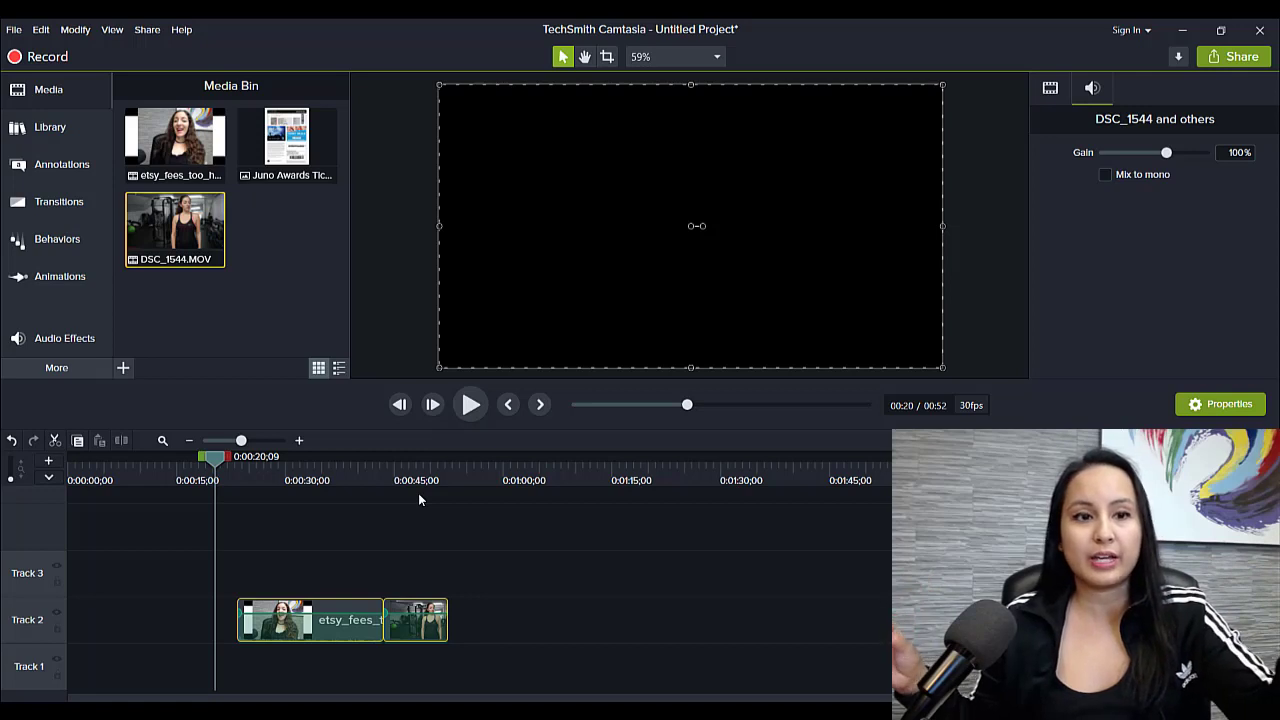
{"action": "left_click", "coordinate": [184, 168]}
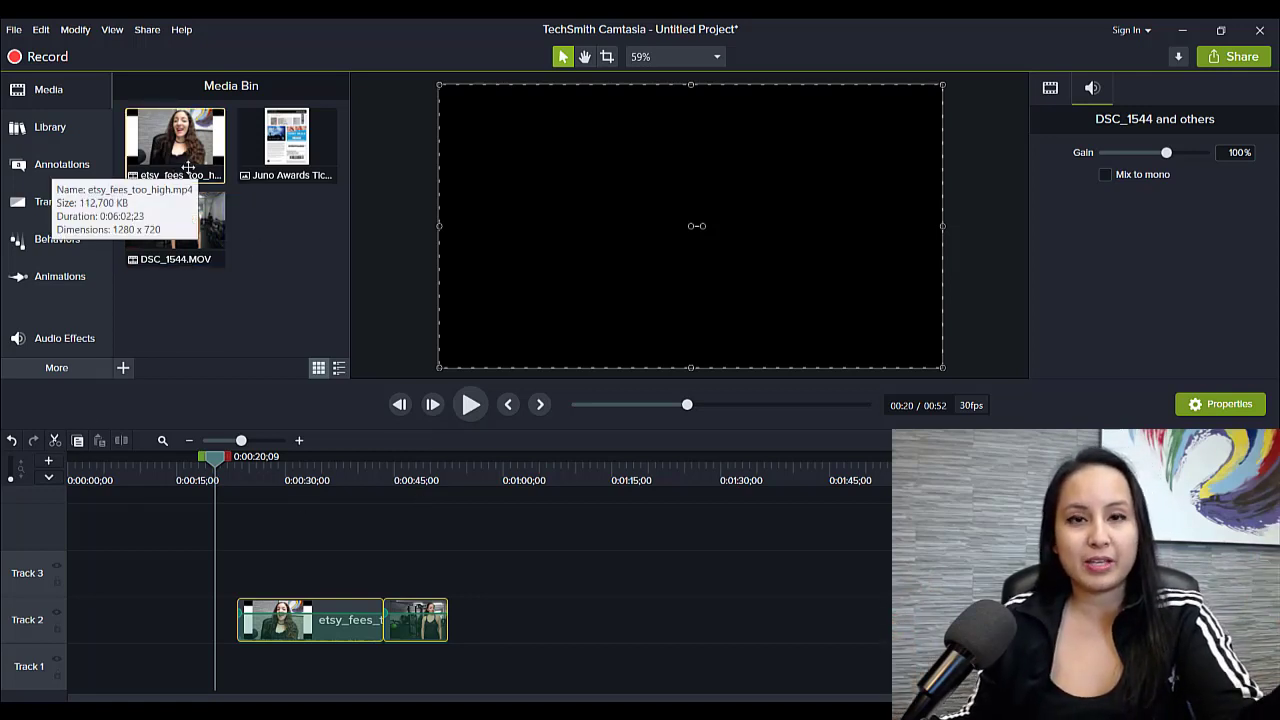
{"action": "mouse_move", "coordinate": [216, 240]}
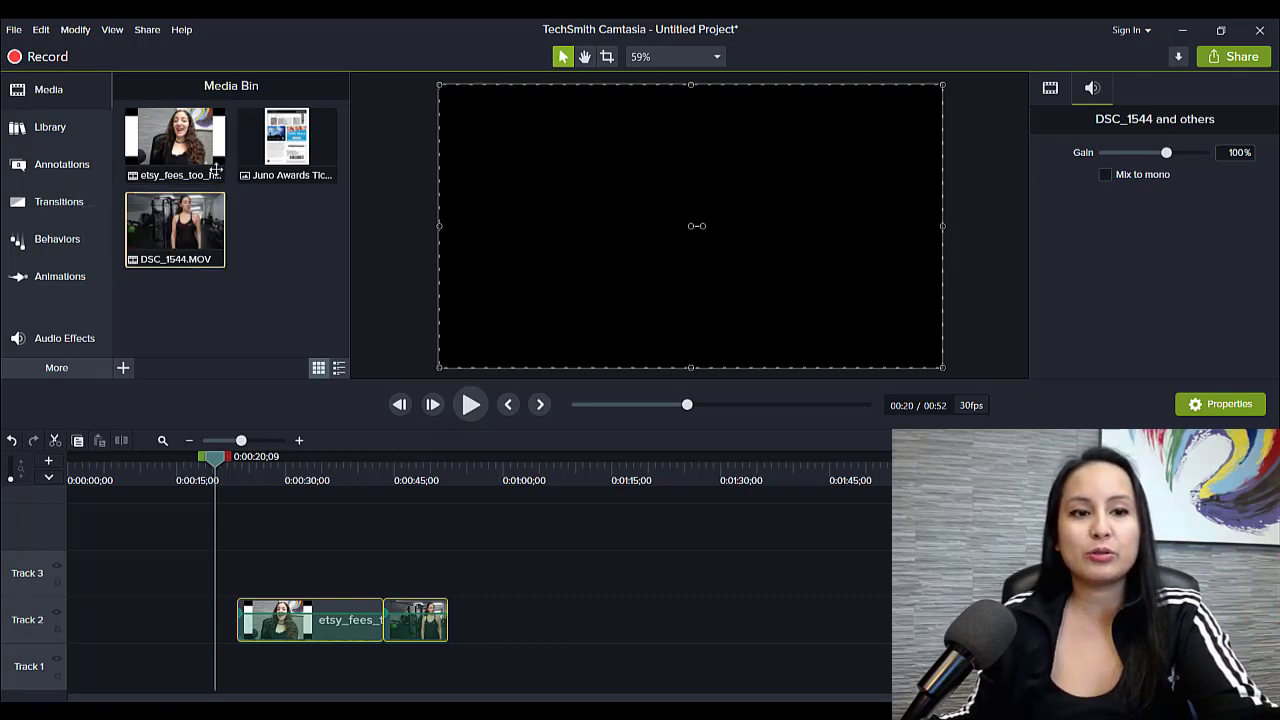
{"action": "left_click", "coordinate": [186, 242]}
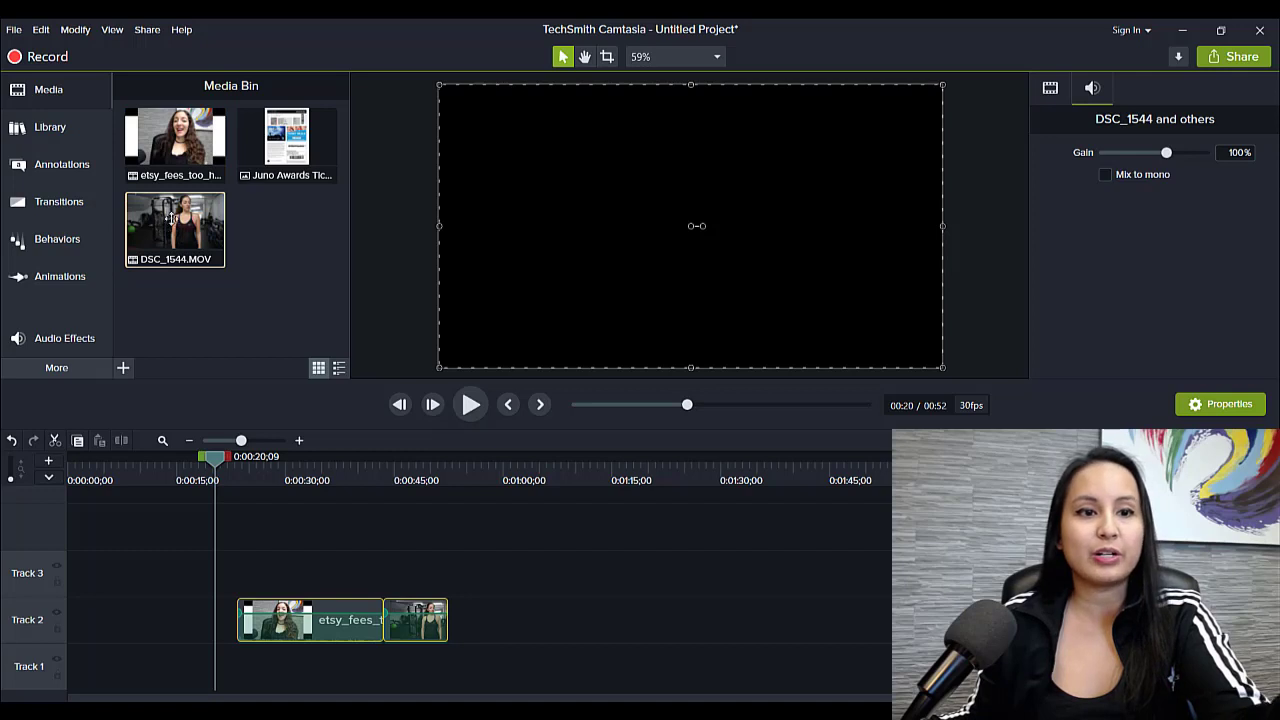
{"action": "left_click", "coordinate": [185, 157]}
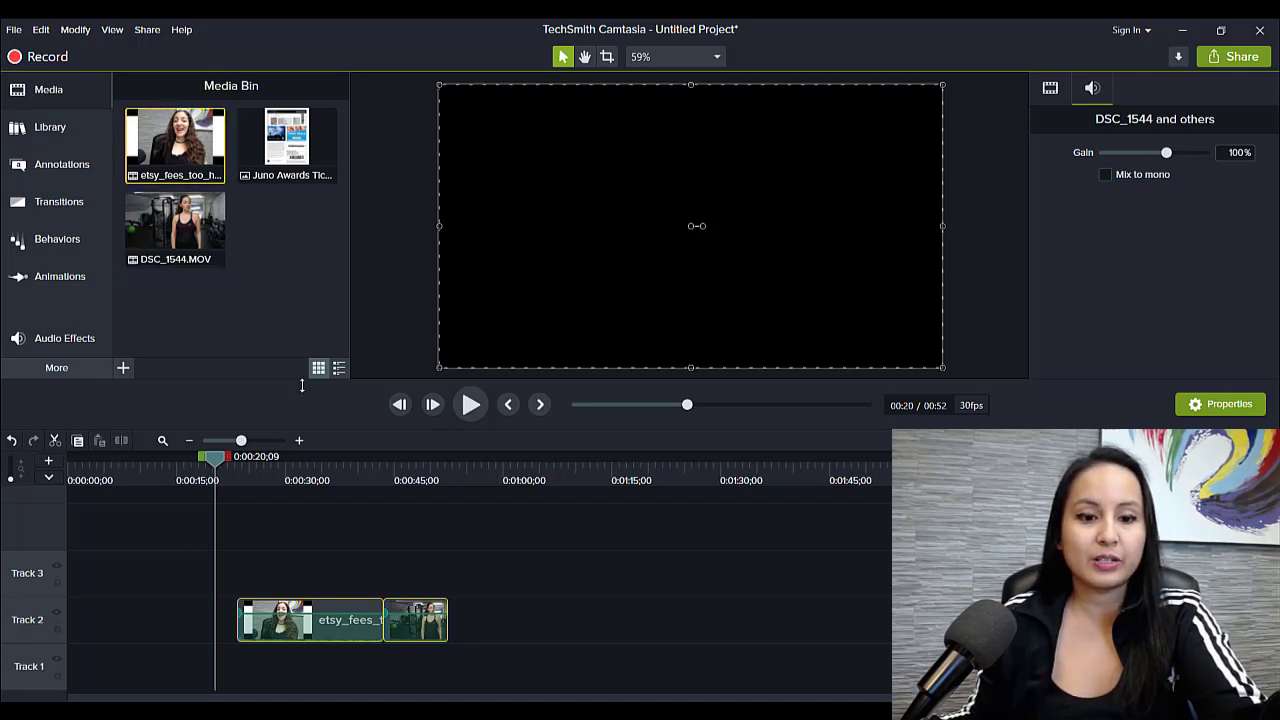
{"action": "left_click_drag", "start_coordinate": [349, 542], "coordinate": [456, 623]}
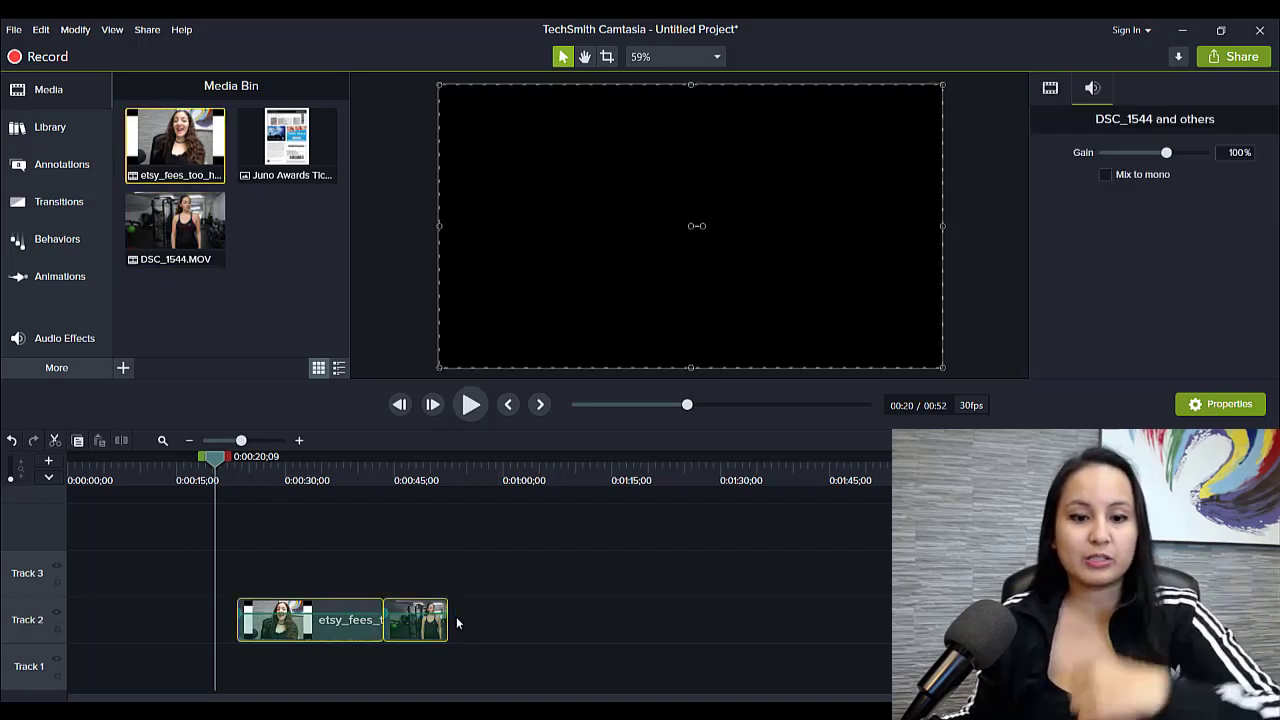
{"action": "left_click", "coordinate": [463, 561]}
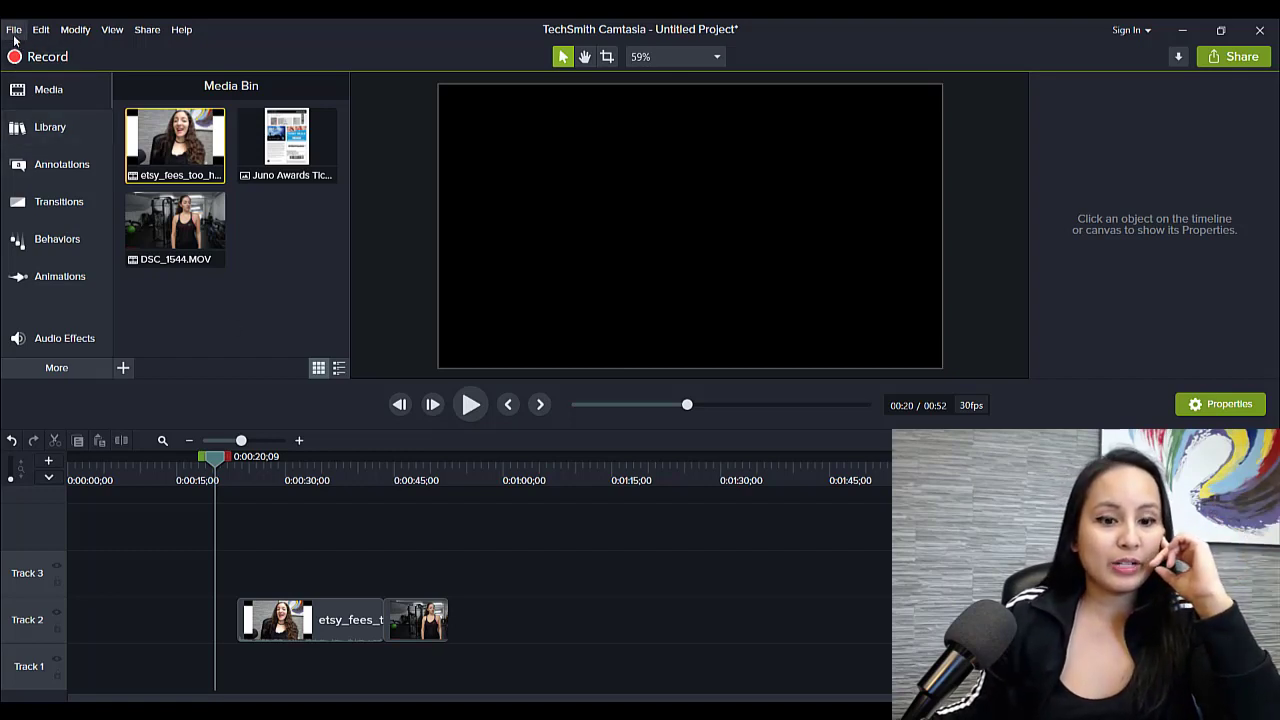
- Enable Auto-normalize loudness in the project settings and apply it
{"action": "left_click", "coordinate": [317, 605]}
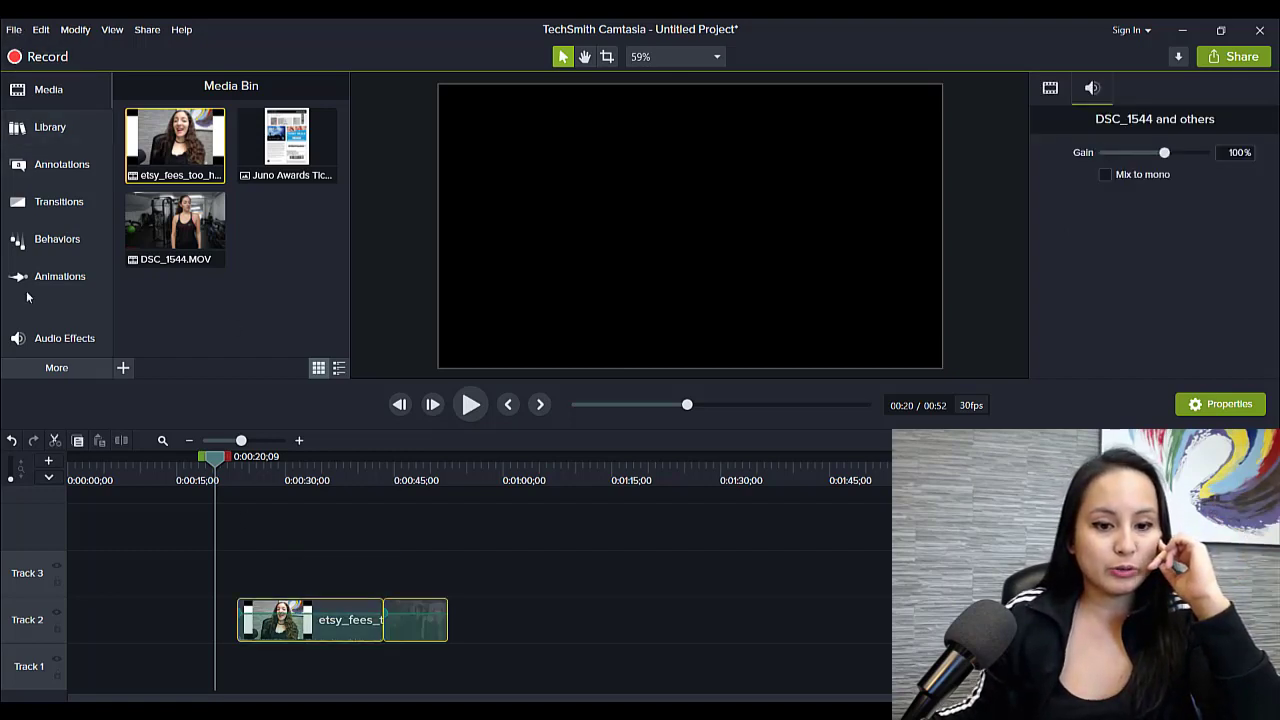
{"action": "left_click", "coordinate": [15, 30]}
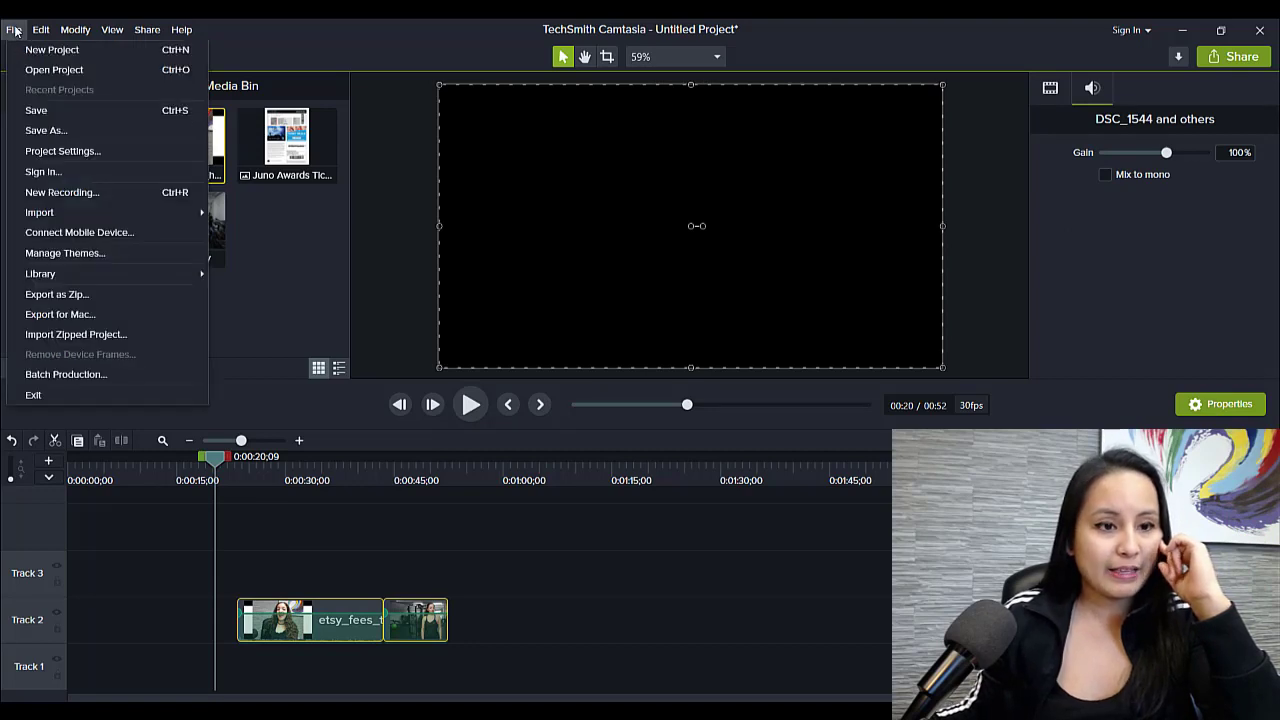
{"action": "left_click", "coordinate": [63, 151]}
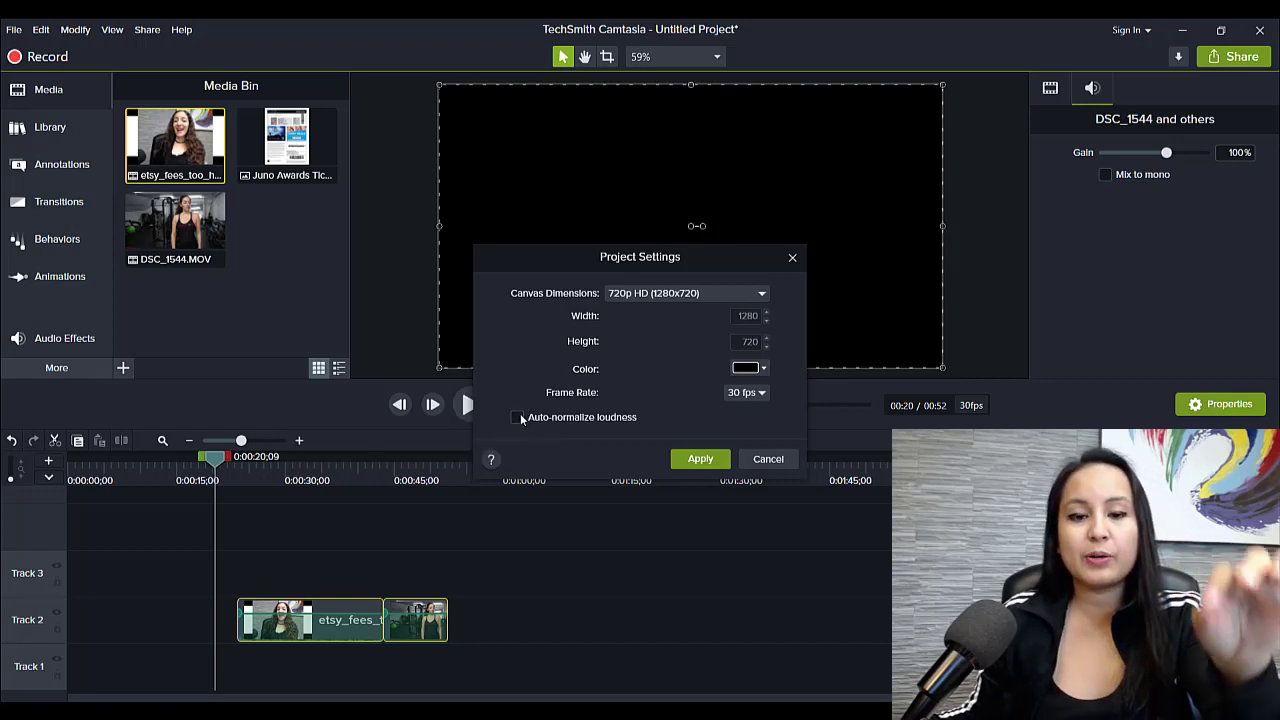
{"action": "left_click", "coordinate": [517, 417]}
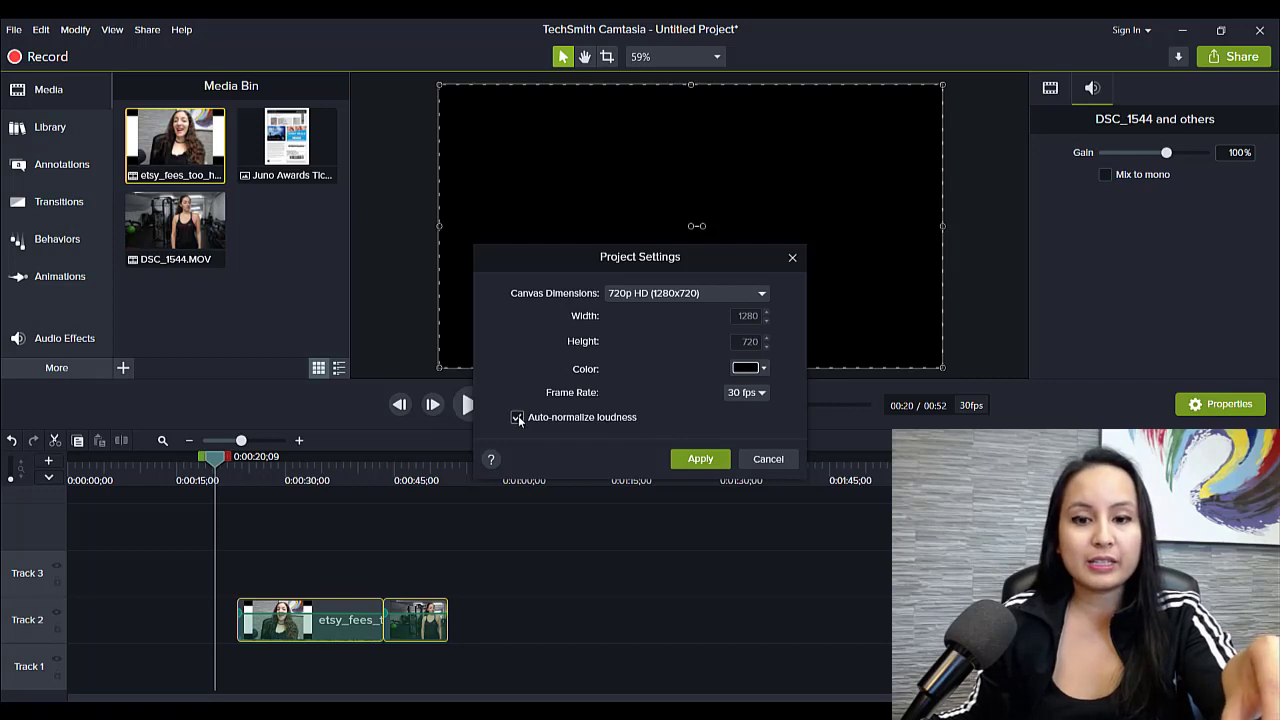
{"action": "left_click", "coordinate": [689, 459]}
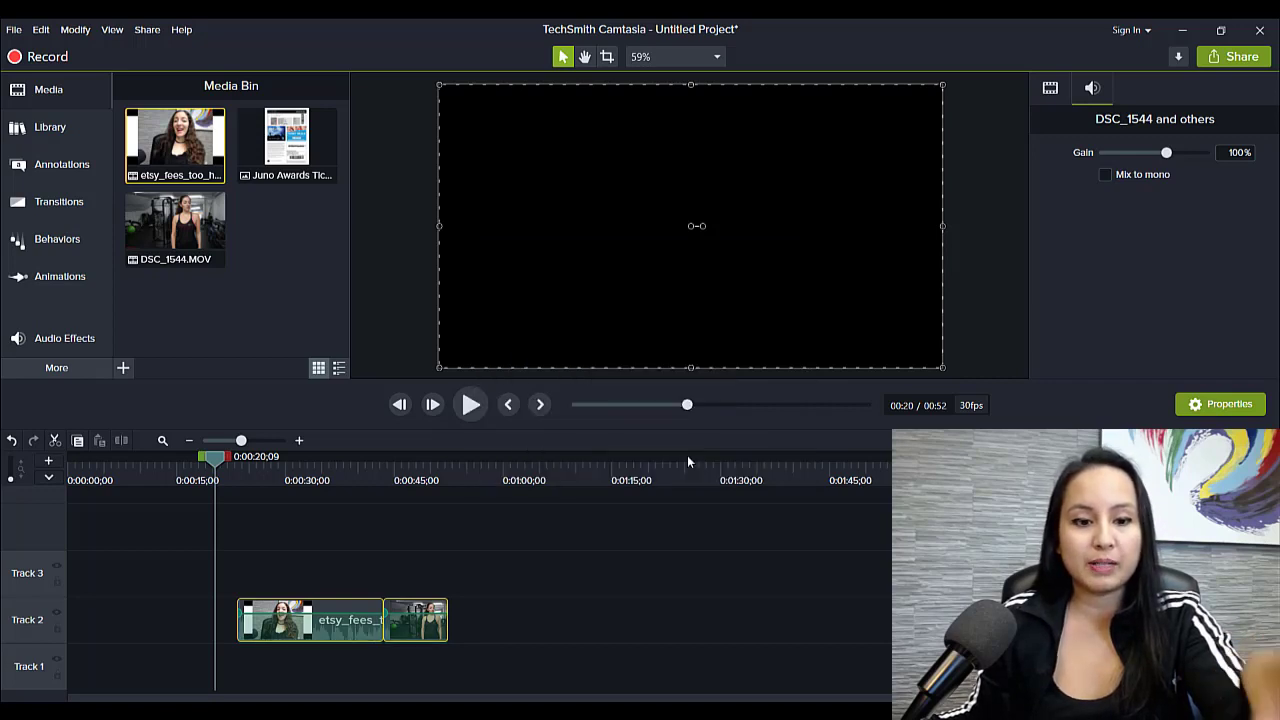
- Examine the two clips' waveforms and preview the frames around the join between etsy_fees_too_high and DSC_1544
{"action": "left_click_drag", "start_coordinate": [452, 578], "coordinate": [374, 640]}
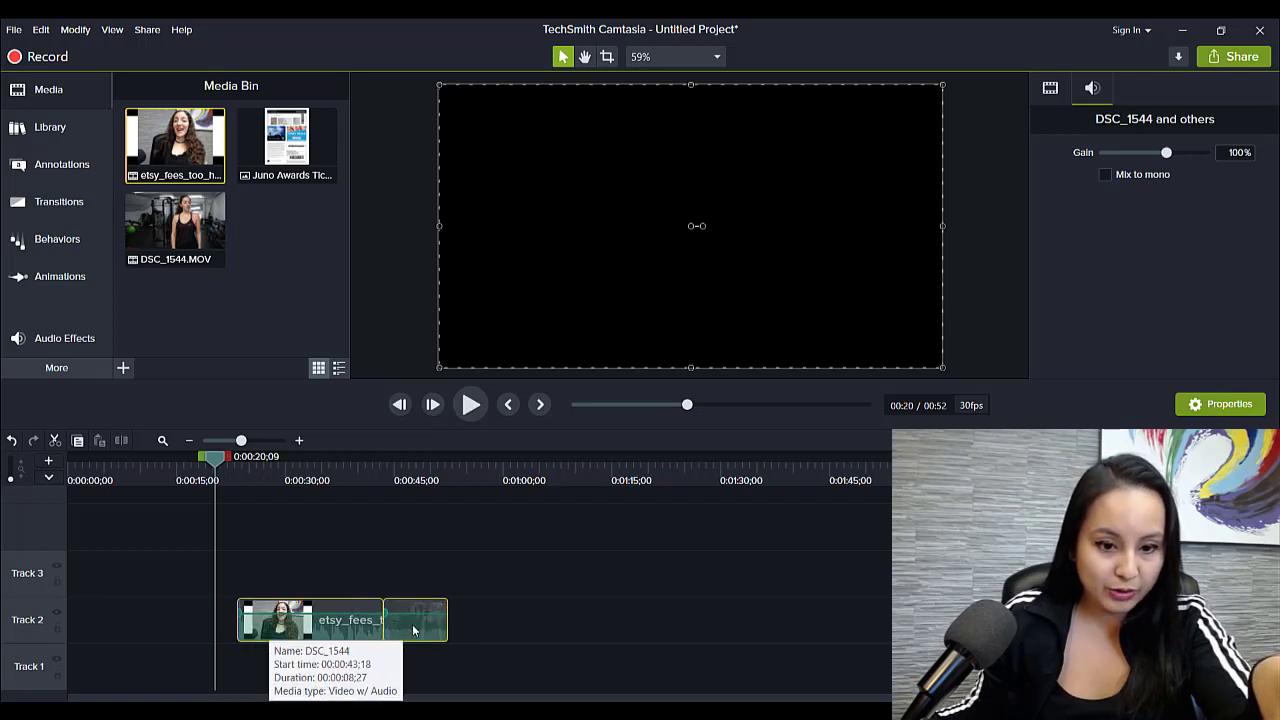
{"action": "left_click", "coordinate": [301, 441]}
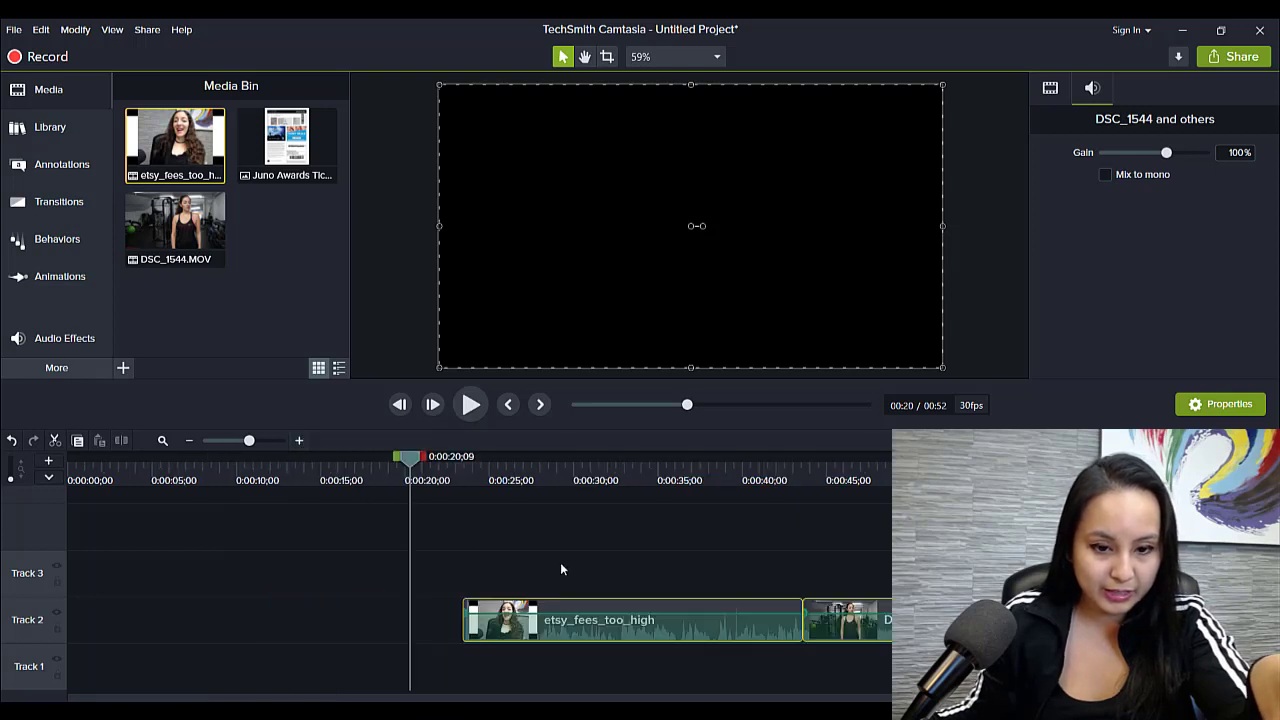
{"action": "left_click", "coordinate": [792, 479]}
{"action": "left_click", "coordinate": [836, 479]}
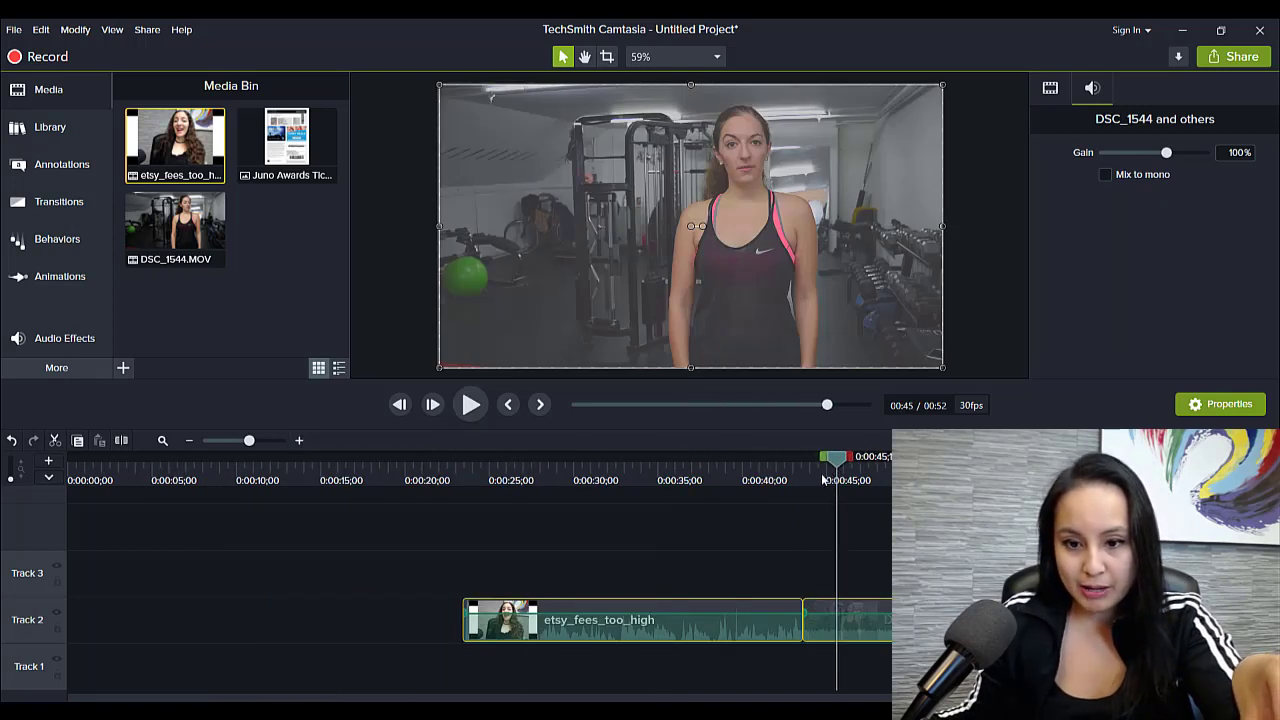
{"action": "left_click", "coordinate": [821, 480]}
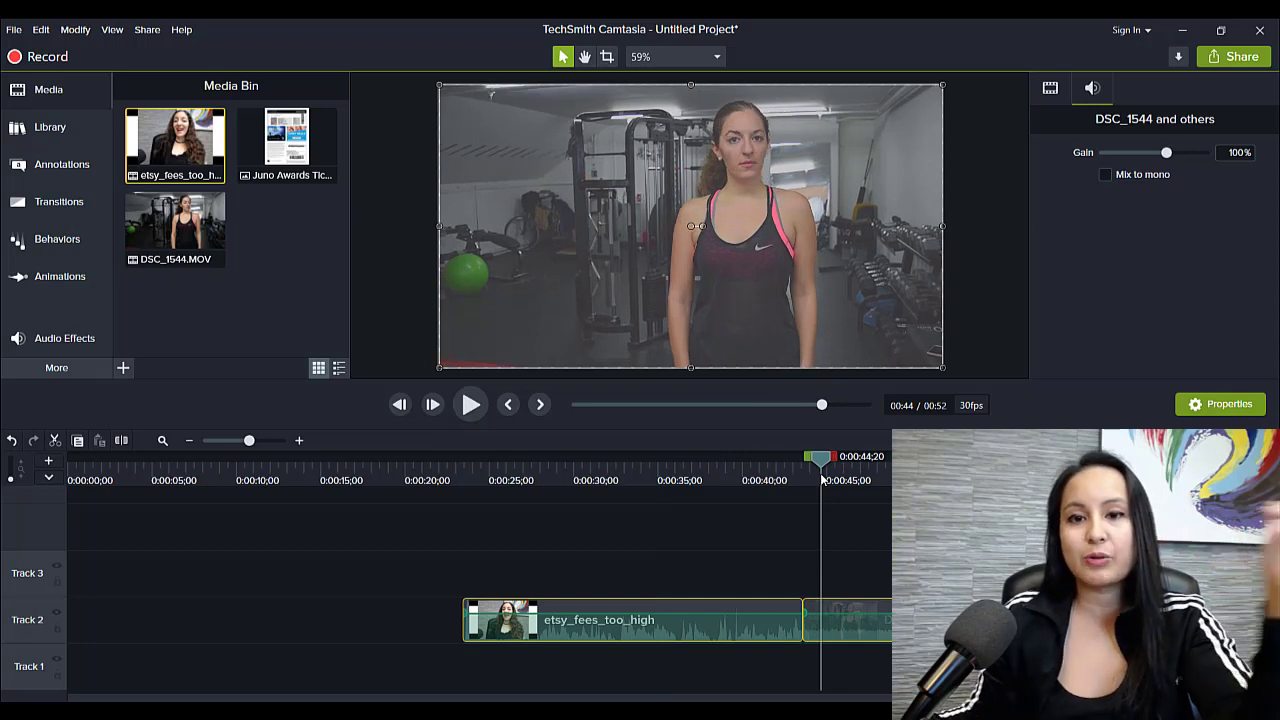
{"action": "left_click", "coordinate": [769, 495]}
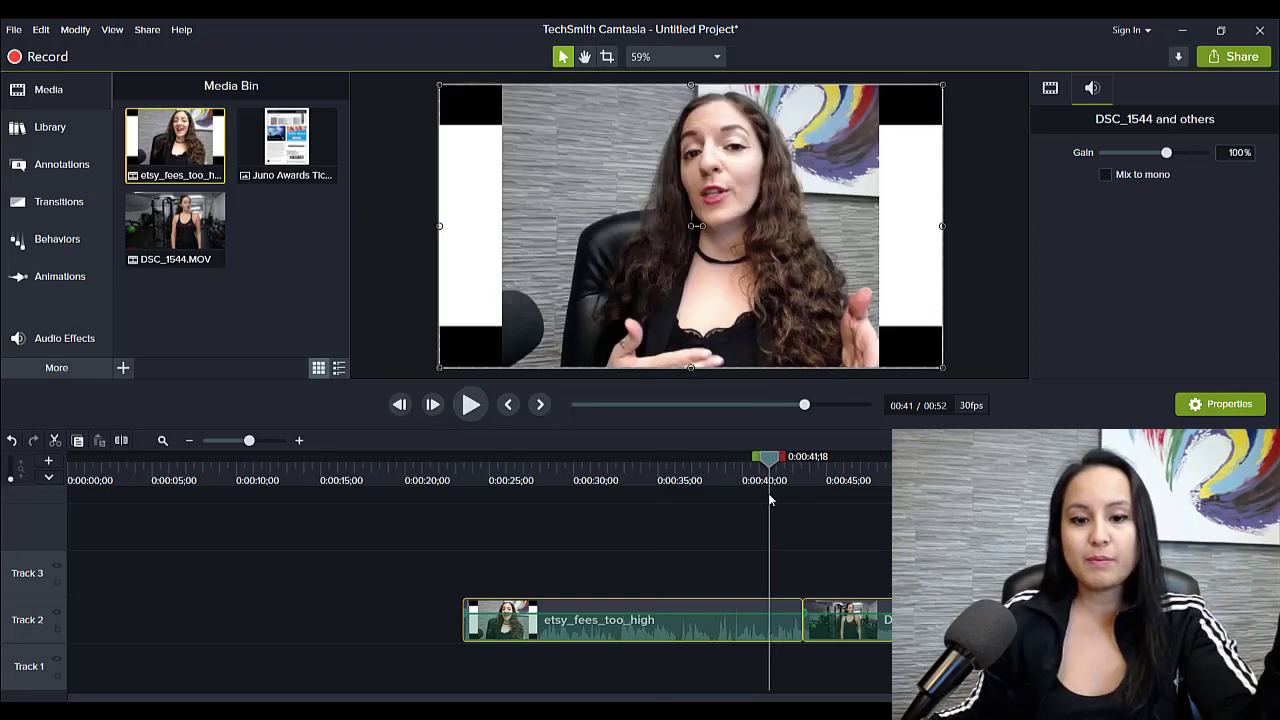
{"action": "left_click", "coordinate": [821, 557]}
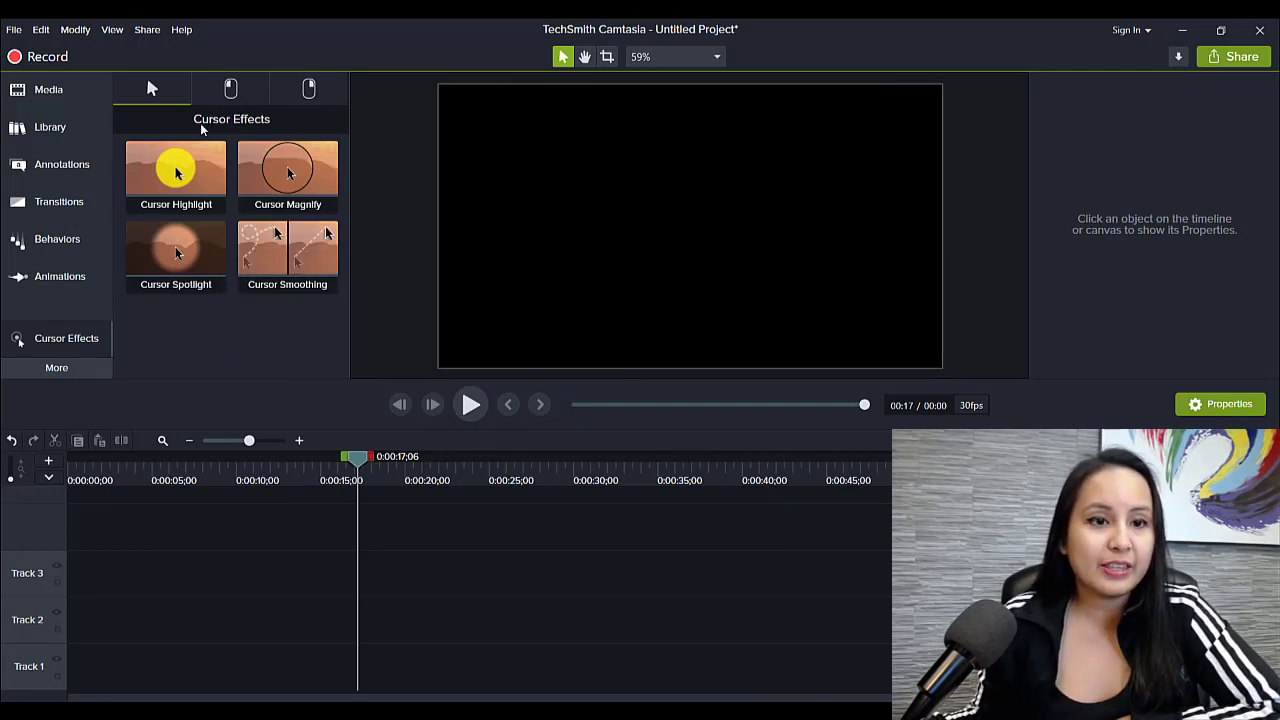
- Look at the additional tool categories and return to the Cursor Effects
{"action": "left_click", "coordinate": [52, 377]}
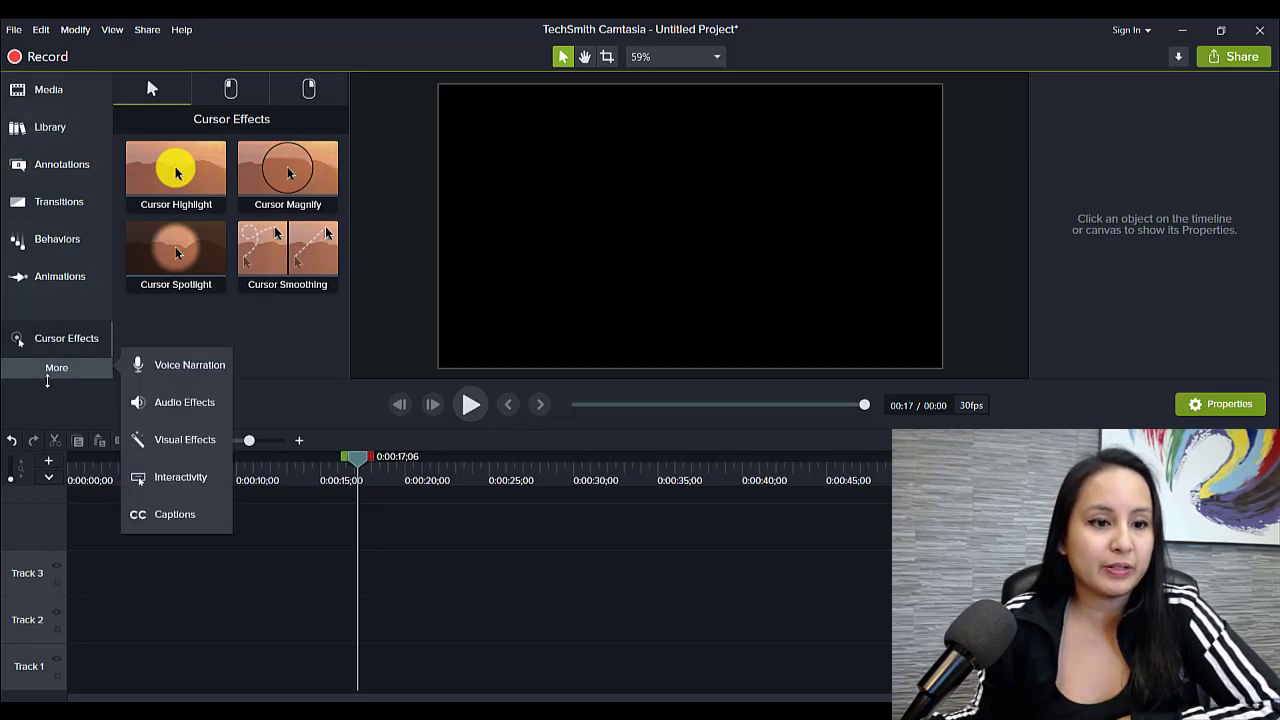
{"action": "left_click", "coordinate": [63, 344]}
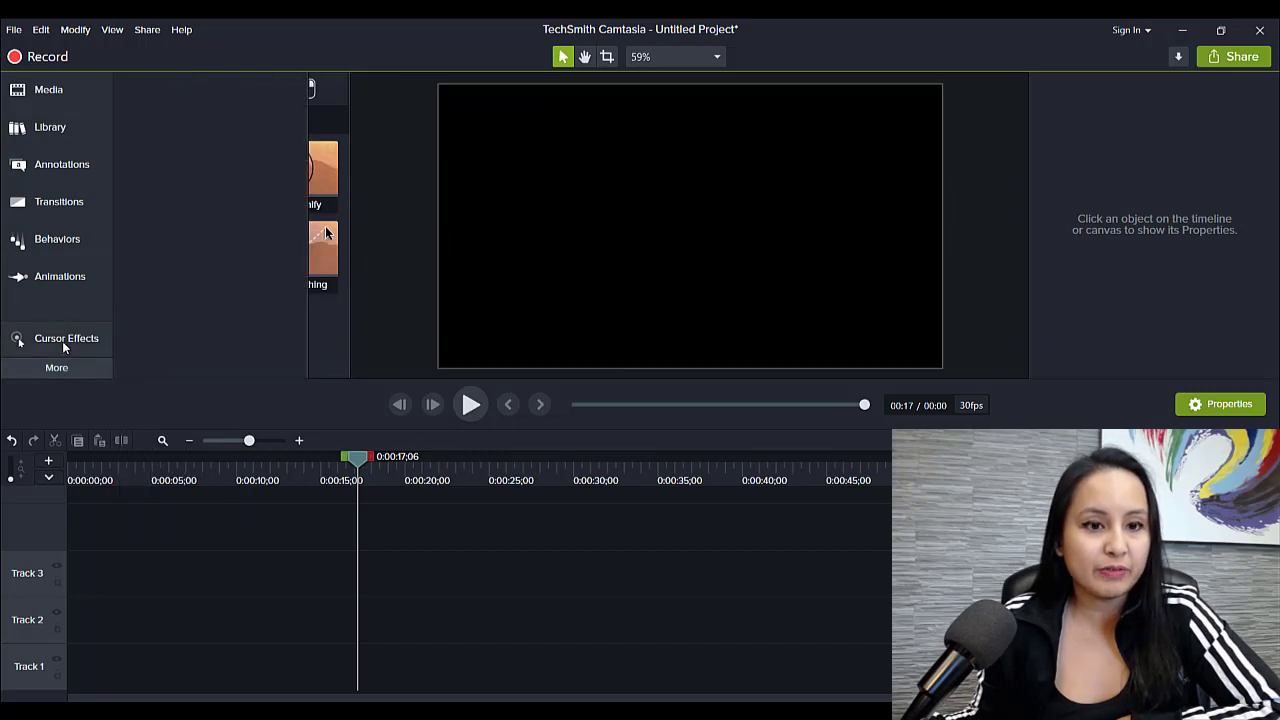
{"action": "left_click", "coordinate": [56, 345]}
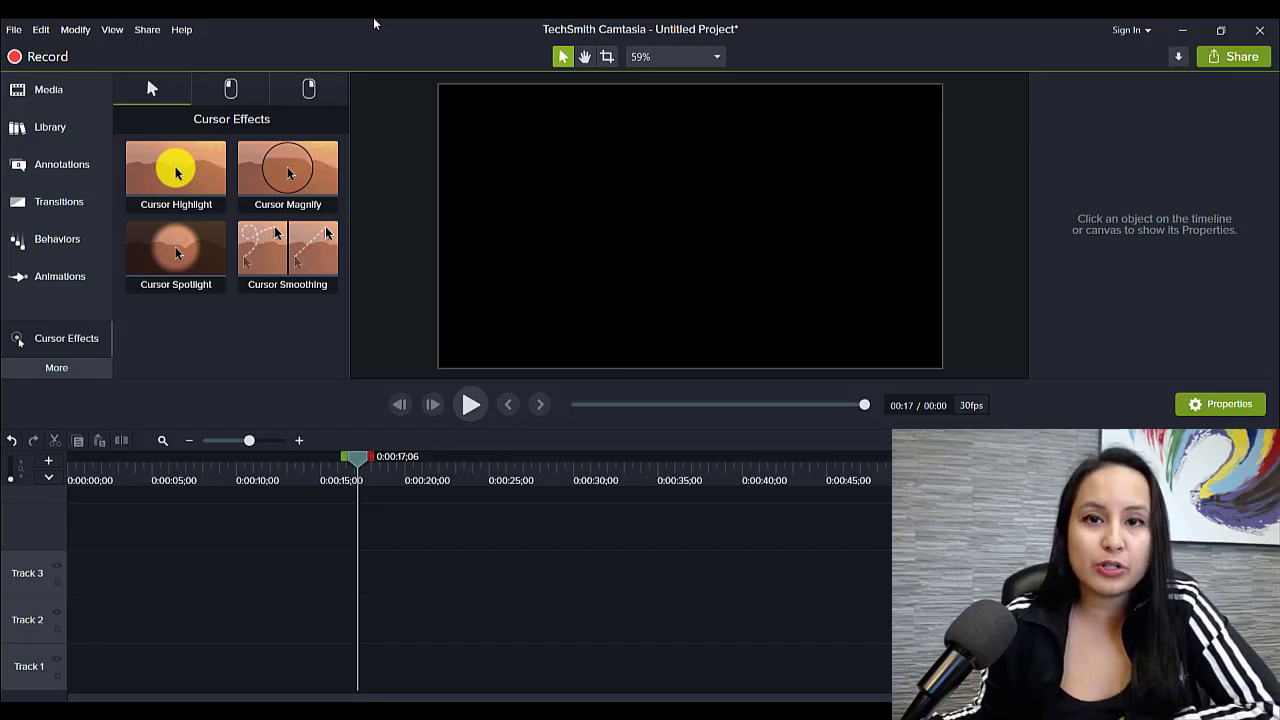
- View the keyboard shortcuts in the program preferences, then close them without changes
{"action": "left_click", "coordinate": [38, 29]}
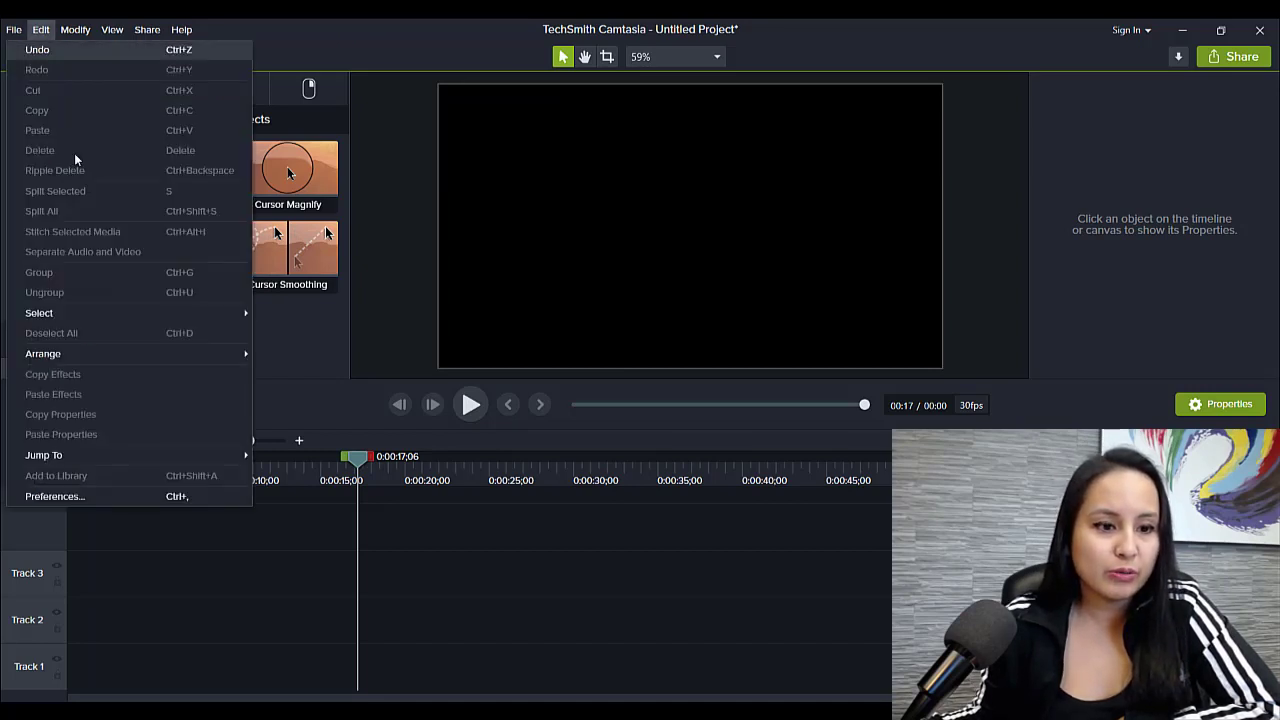
{"action": "left_click", "coordinate": [26, 498]}
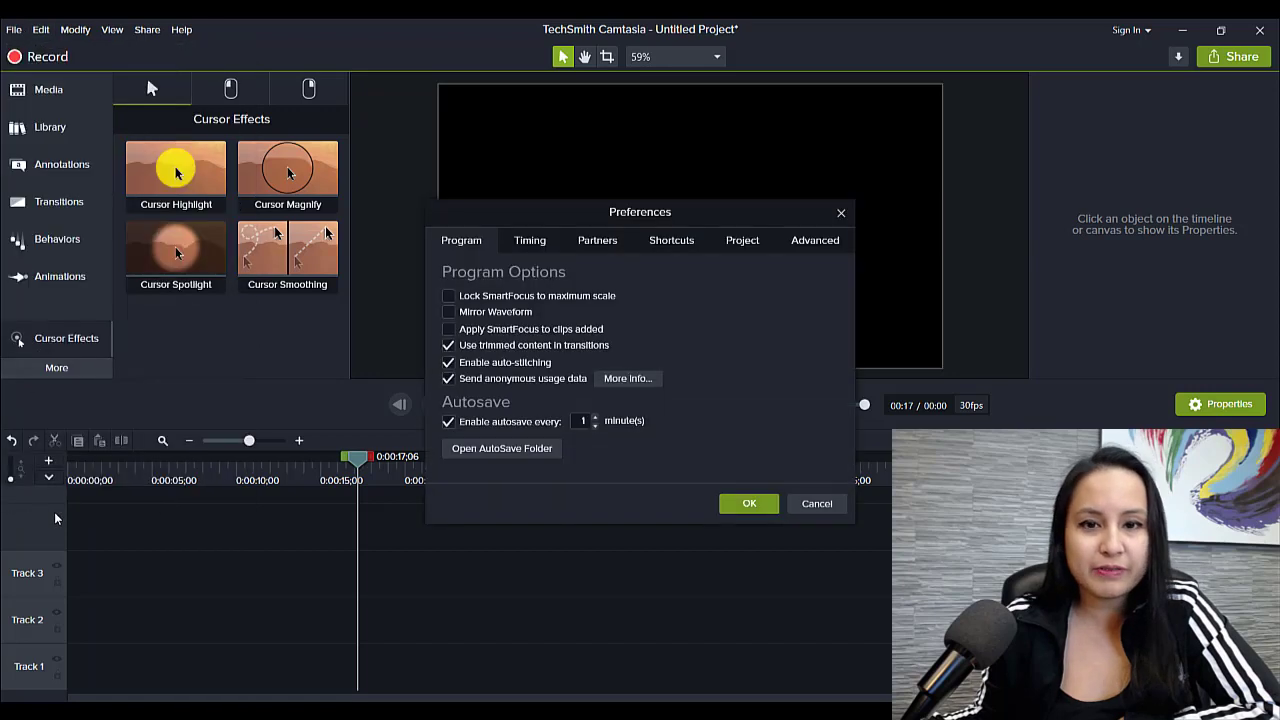
{"action": "left_click", "coordinate": [668, 248]}
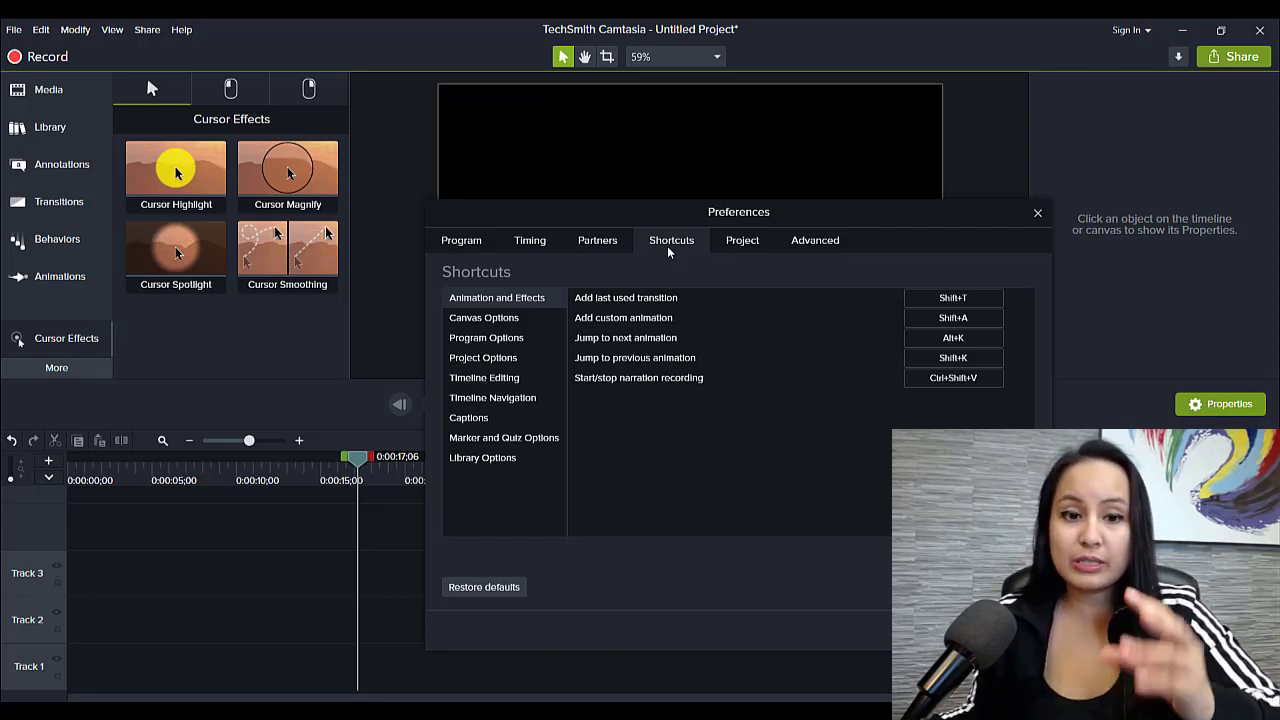
{"action": "left_click", "coordinate": [1036, 212]}
- Place the etsy_fees_too_high video on Track 3 starting at 0:00:10;17
{"action": "left_click_drag", "start_coordinate": [240, 479], "coordinate": [247, 481]}
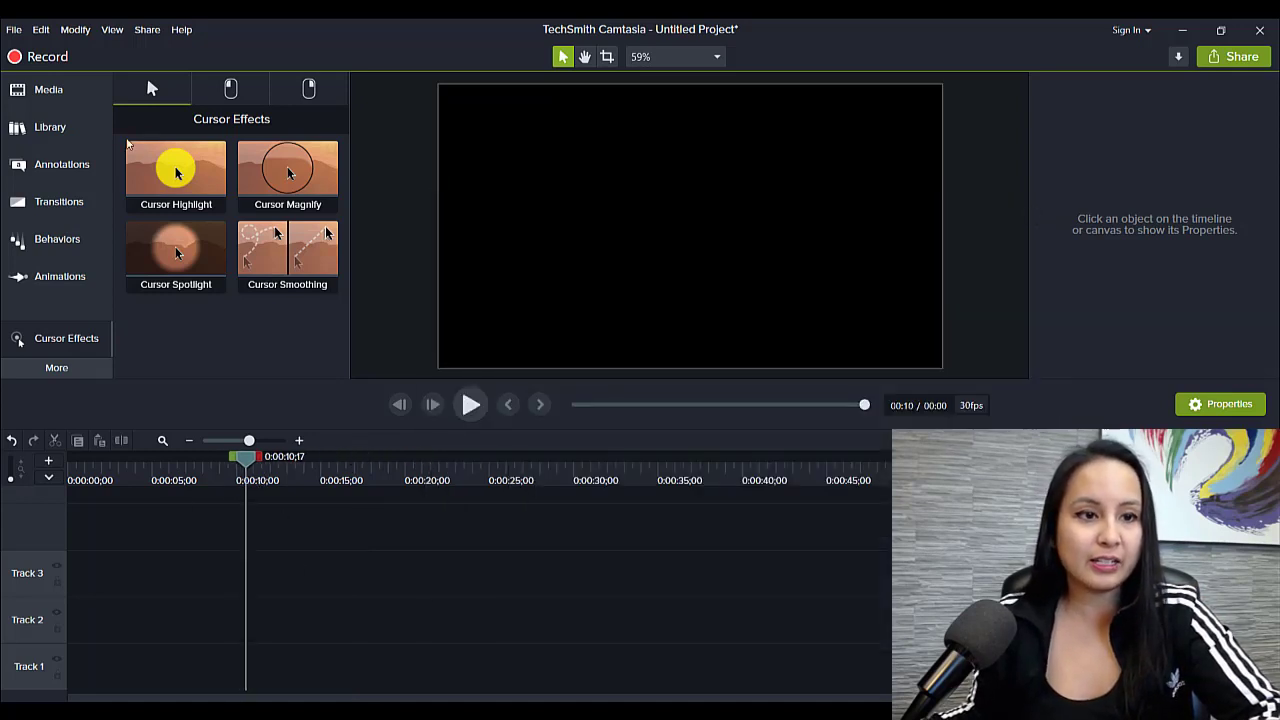
{"action": "left_click", "coordinate": [48, 89]}
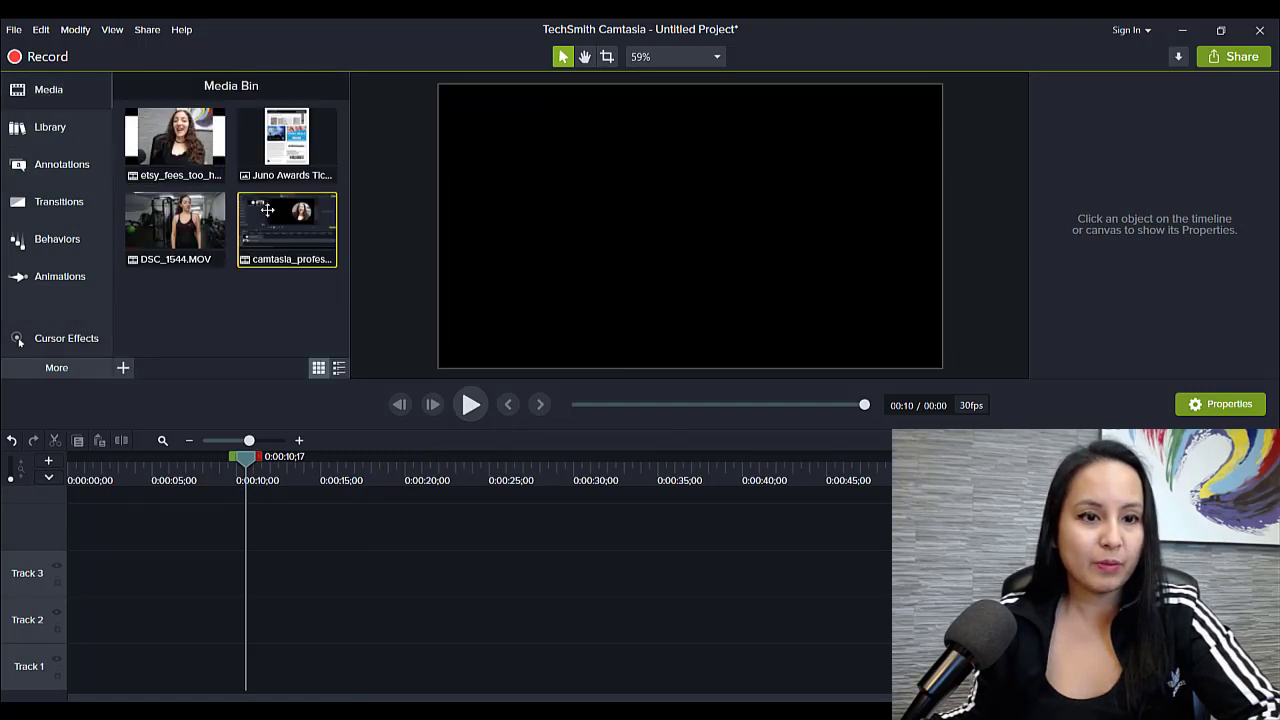
{"action": "left_click_drag", "start_coordinate": [175, 140], "coordinate": [256, 578]}
- Split the Track 3 clip at 0:00:15;00, play briefly past the cut, and delete the part after the split
{"action": "left_click", "coordinate": [312, 478]}
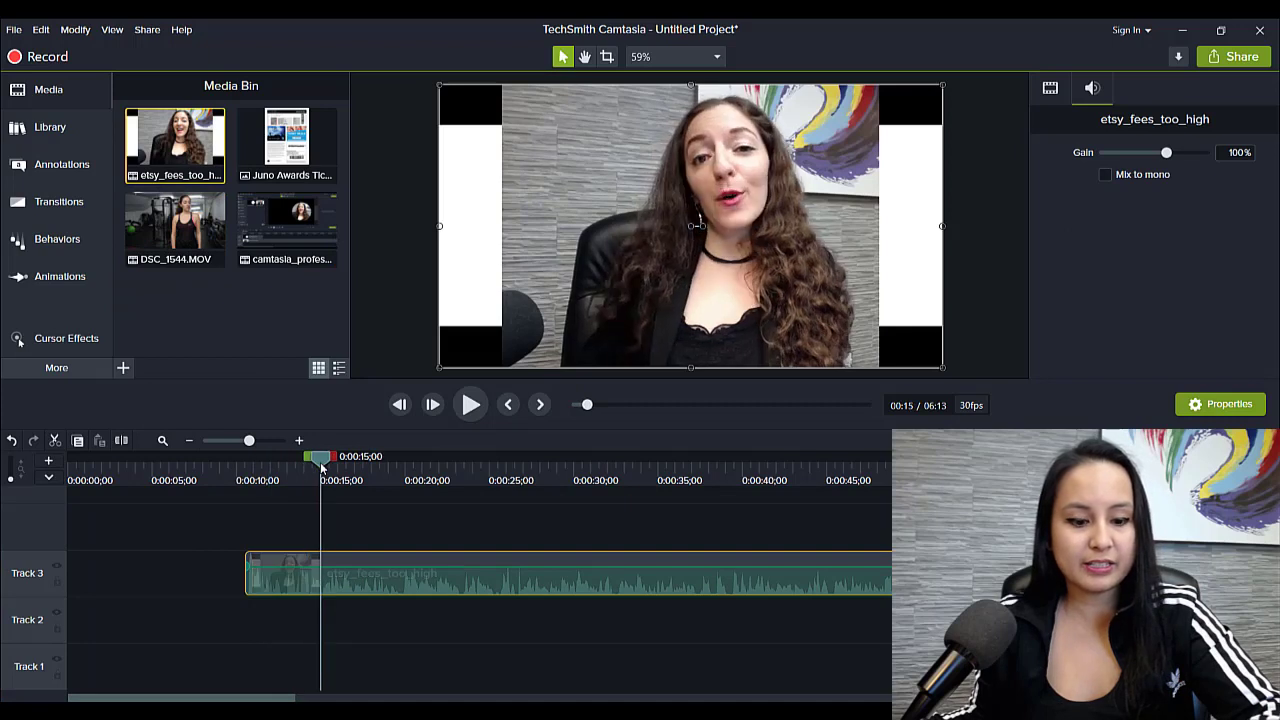
{"action": "key", "text": "s"}
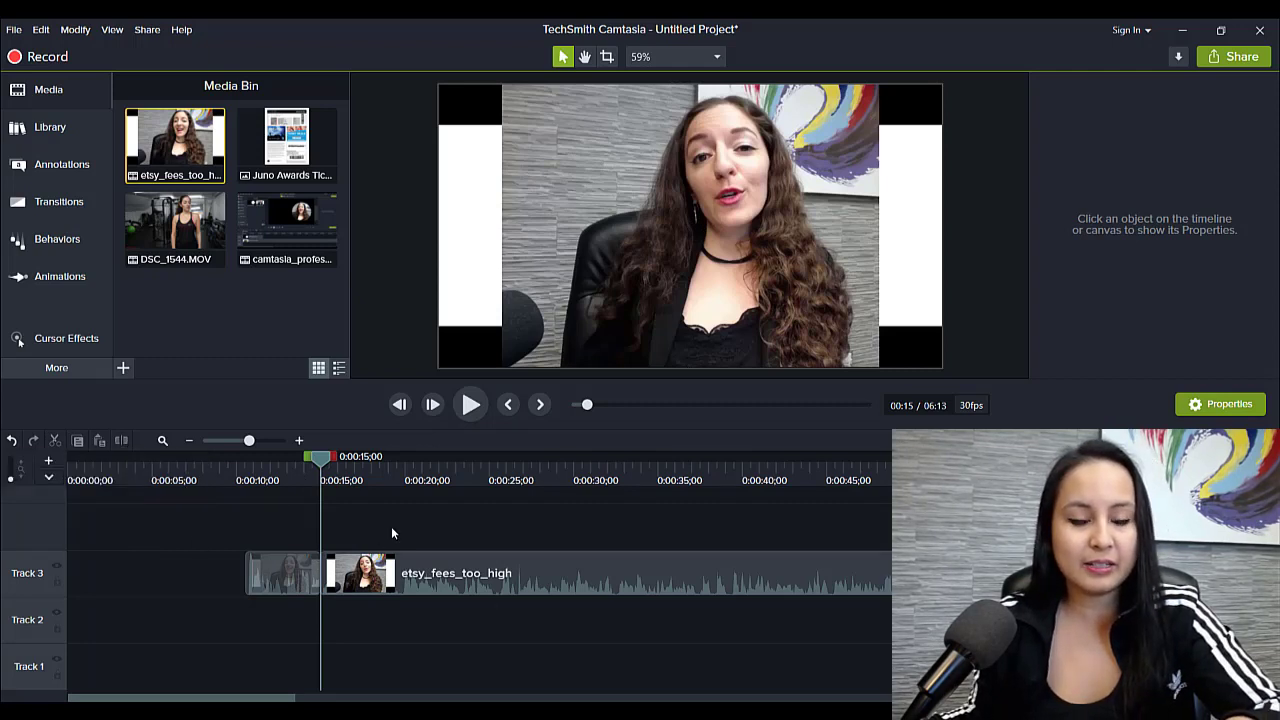
{"action": "key", "text": "space"}
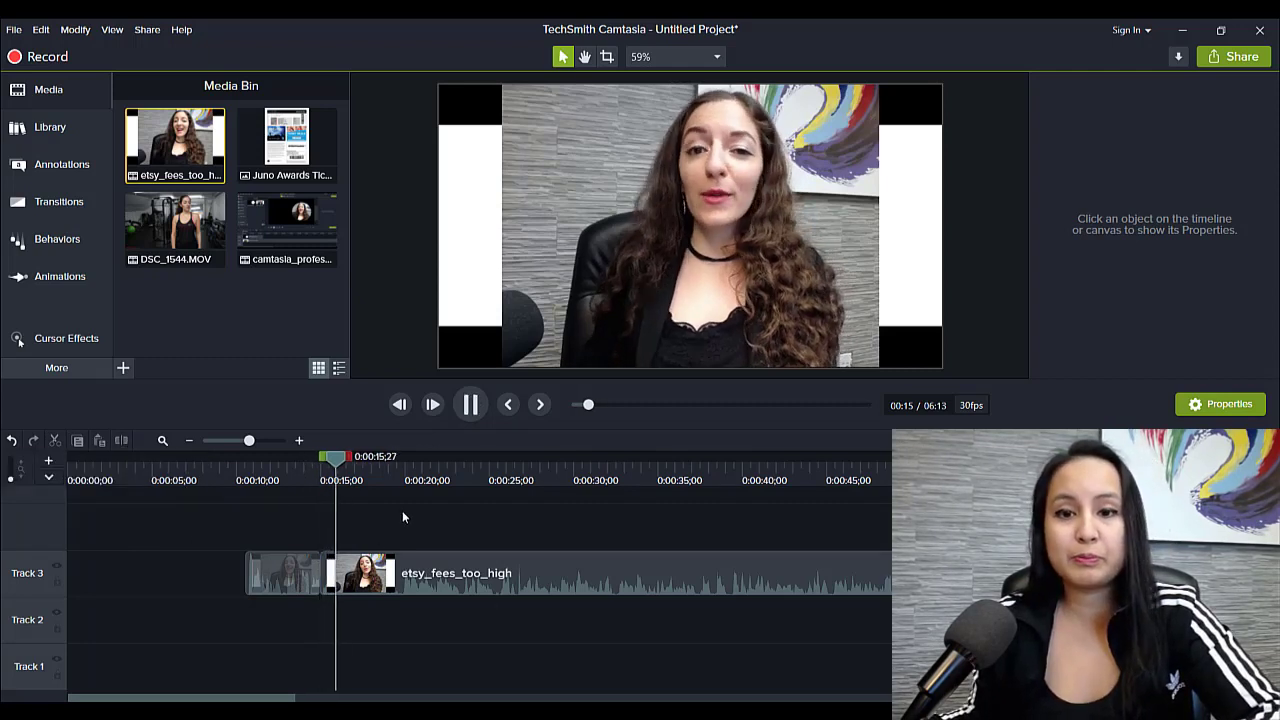
{"action": "key", "text": "space"}
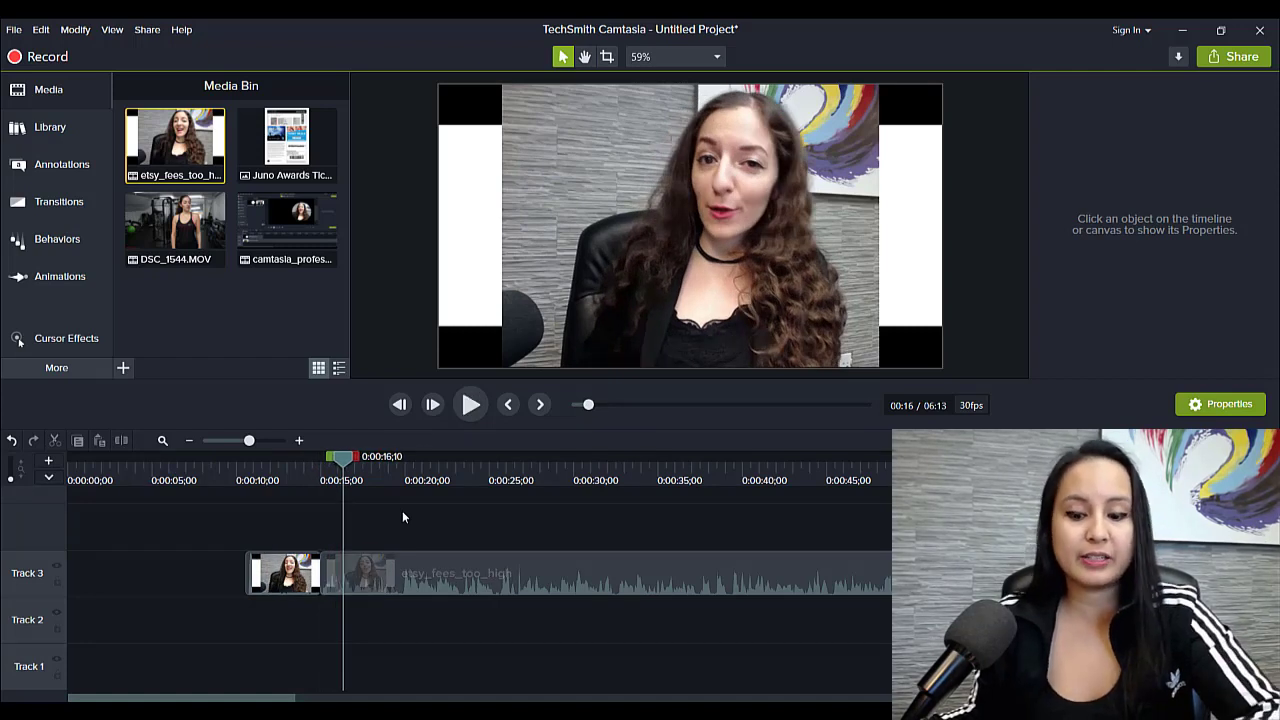
{"action": "left_click", "coordinate": [386, 588]}
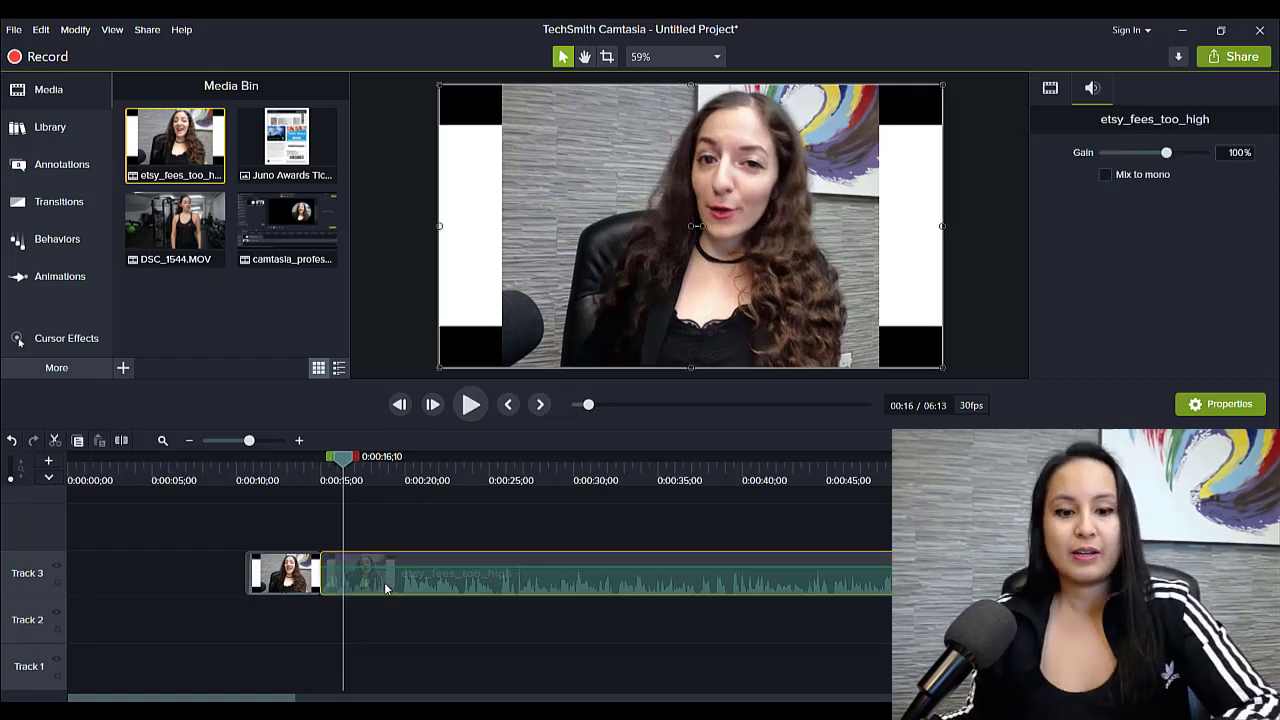
{"action": "key", "text": "Delete"}
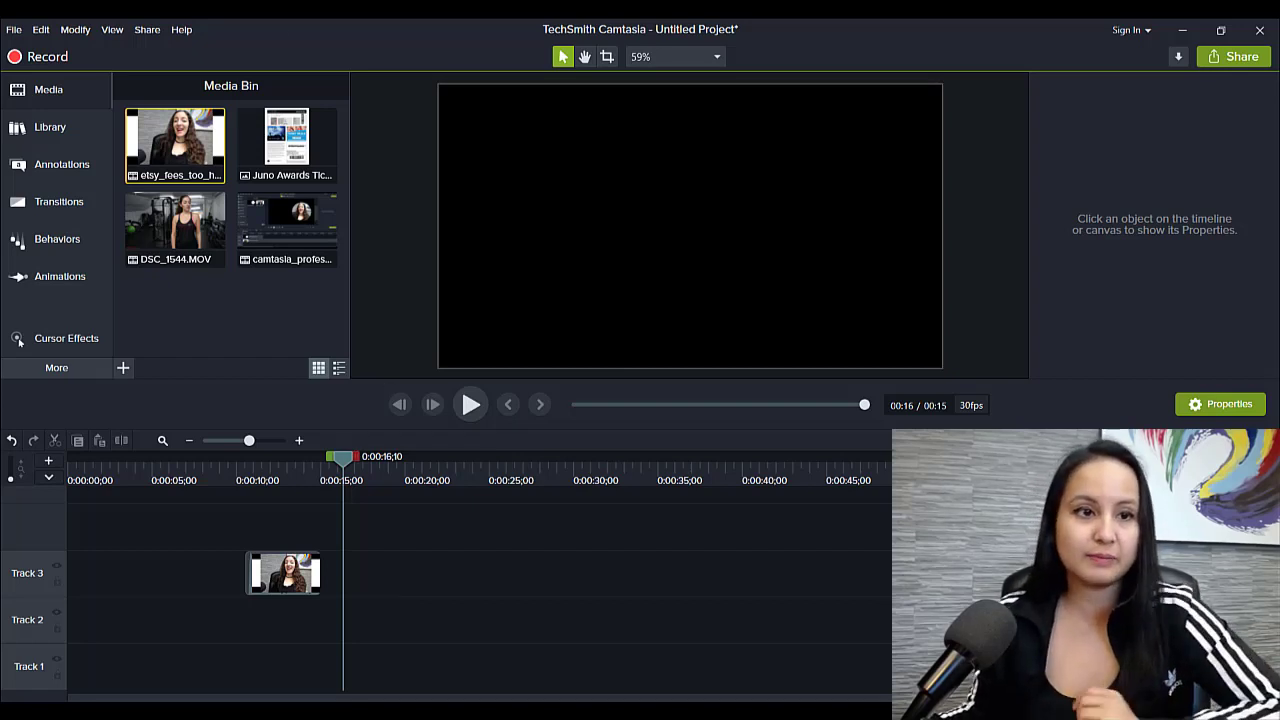
- Show the keyboard shortcuts in the program preferences
{"action": "left_click", "coordinate": [41, 29]}
{"action": "left_click", "coordinate": [67, 500]}
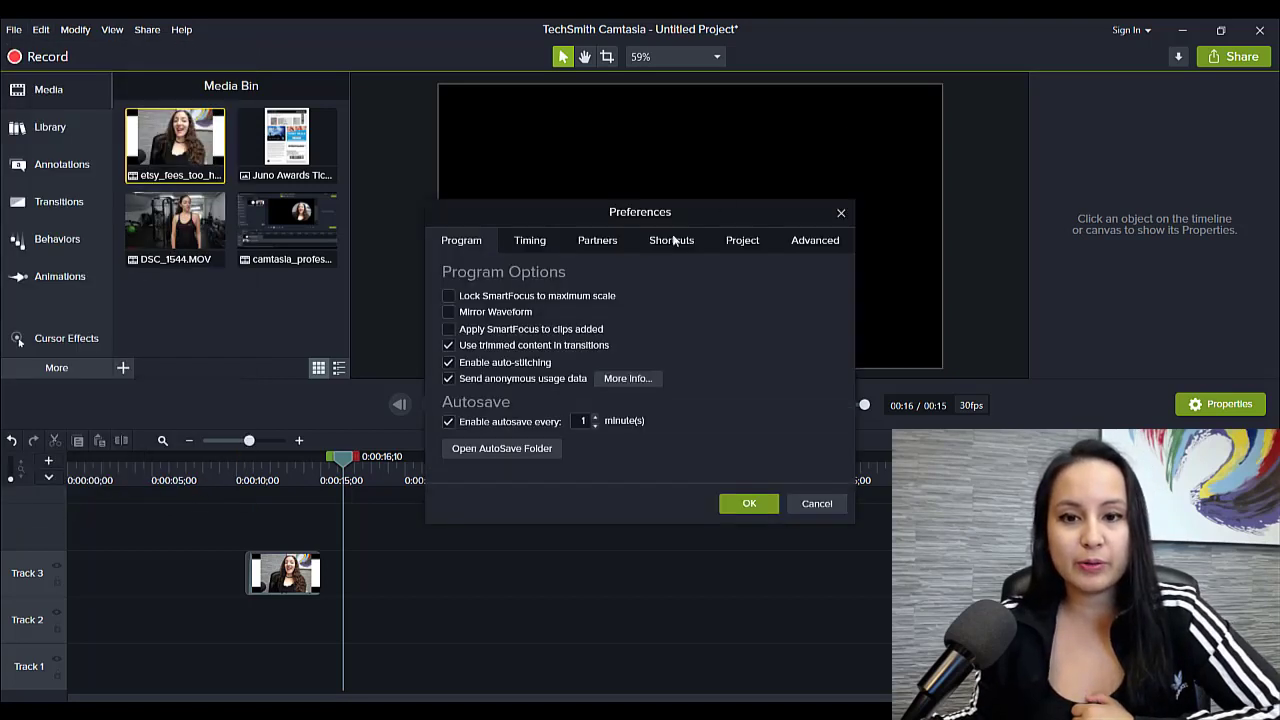
{"action": "left_click", "coordinate": [673, 240]}
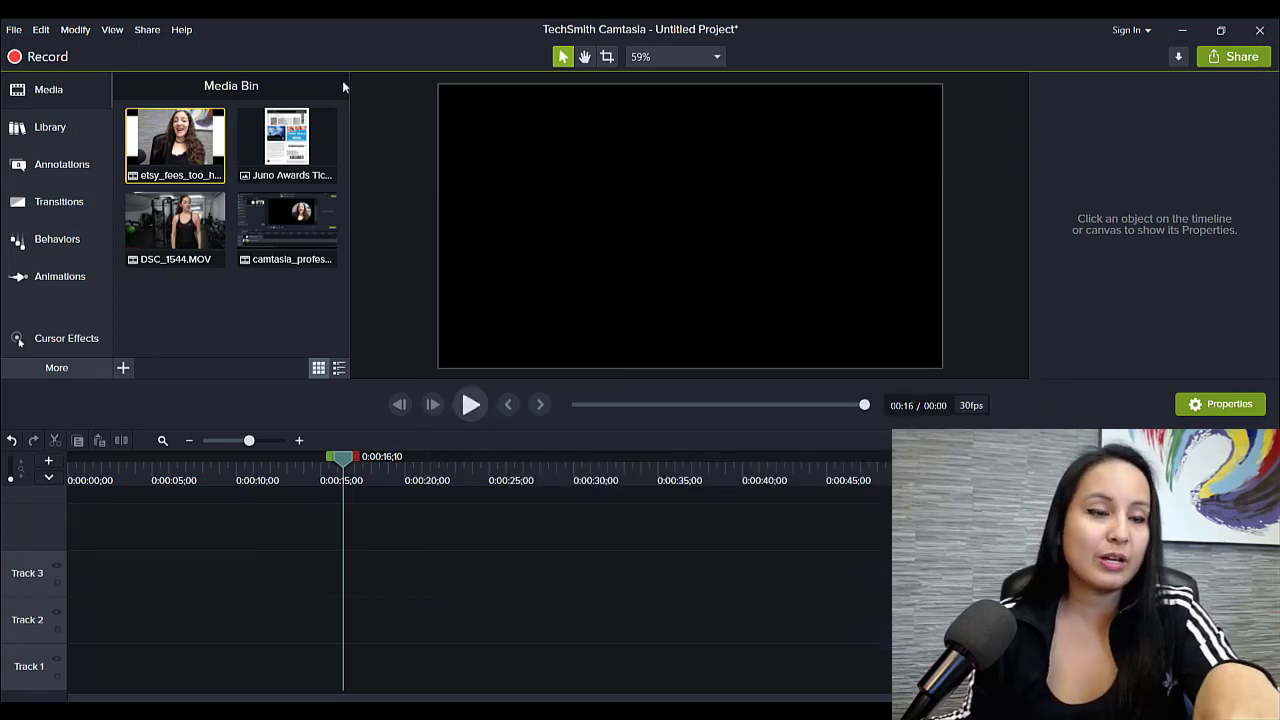
- Open the Theme Manager and review the Test Colors theme's logo, fonts and colors
{"action": "left_click", "coordinate": [13, 30]}
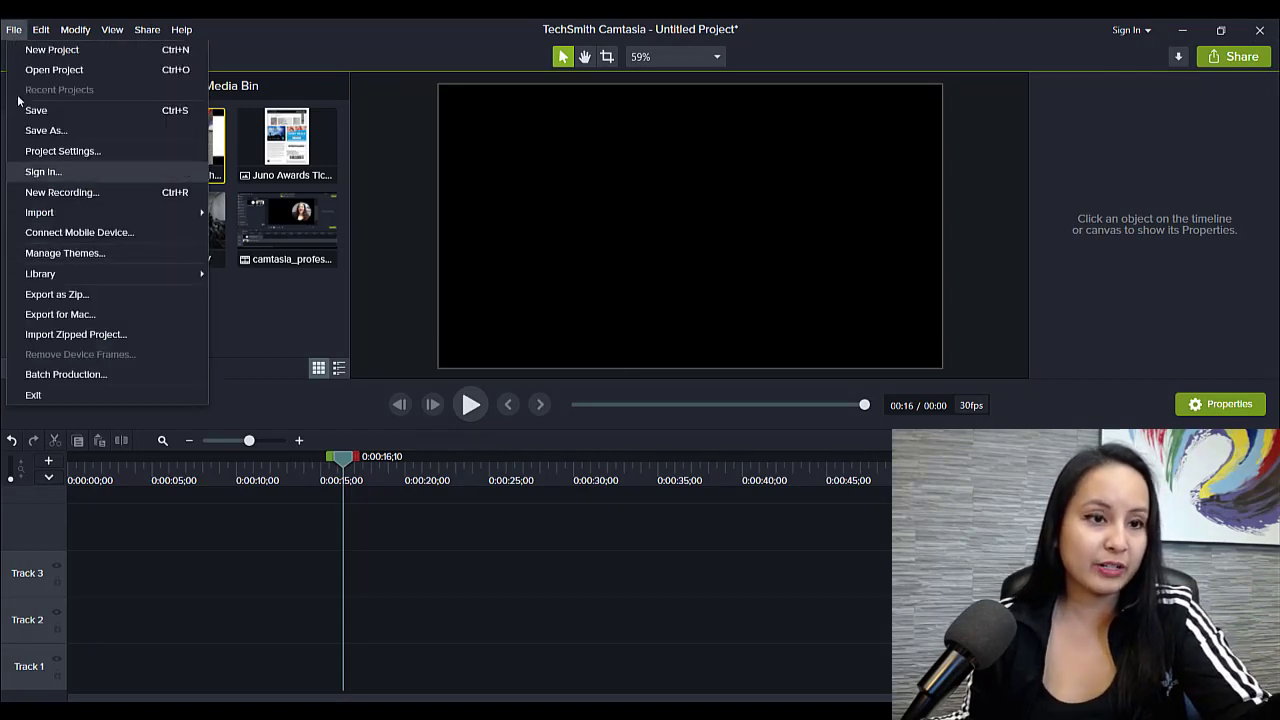
{"action": "left_click", "coordinate": [54, 251]}
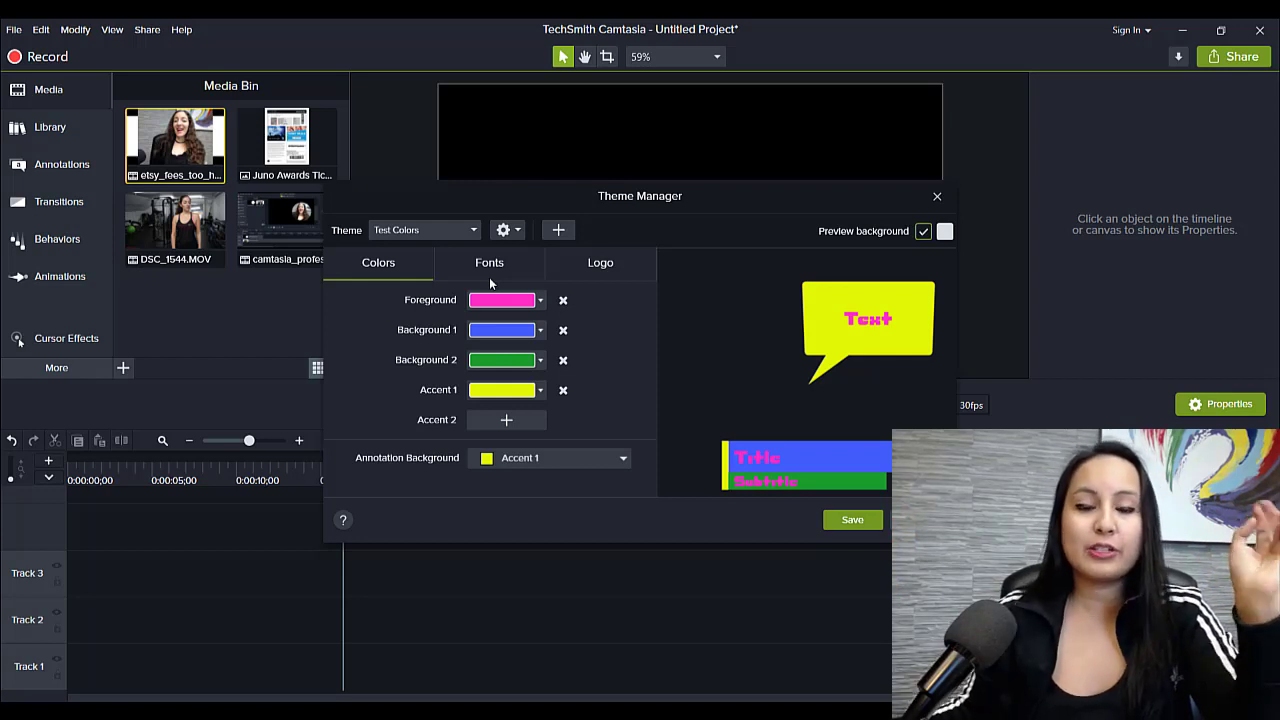
{"action": "left_click", "coordinate": [604, 262]}
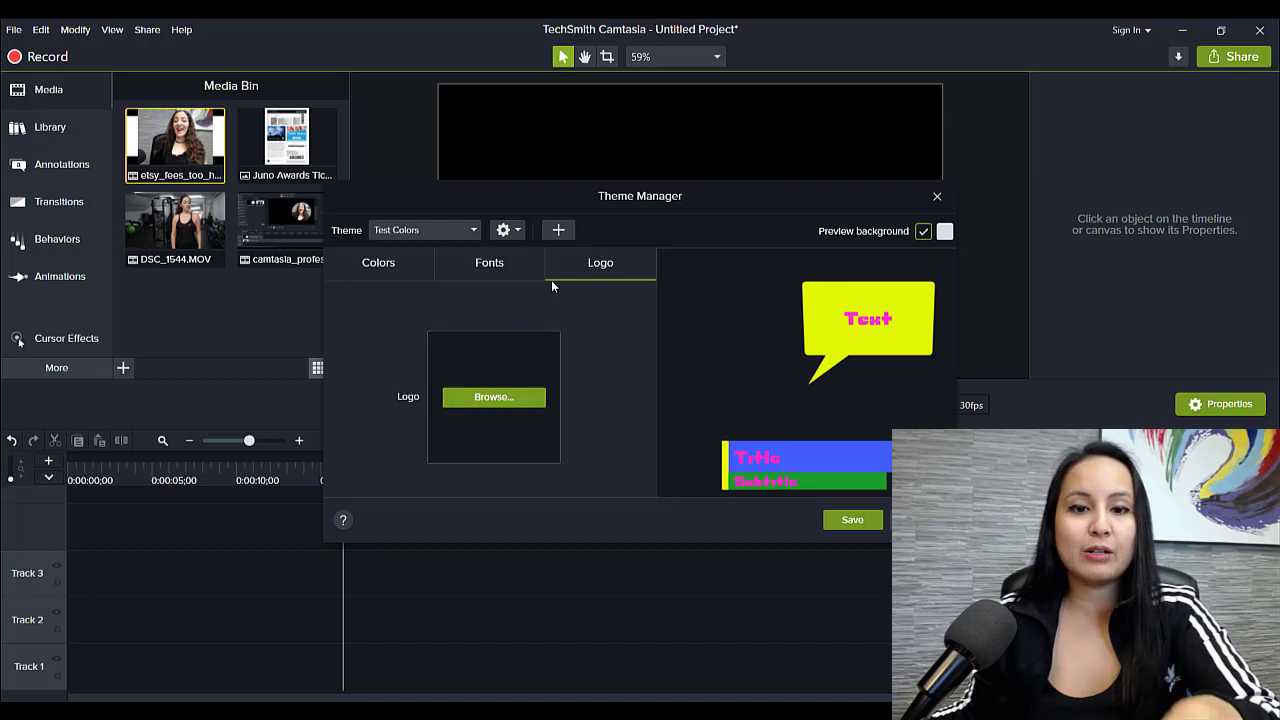
{"action": "left_click", "coordinate": [487, 265]}
{"action": "left_click", "coordinate": [386, 268]}
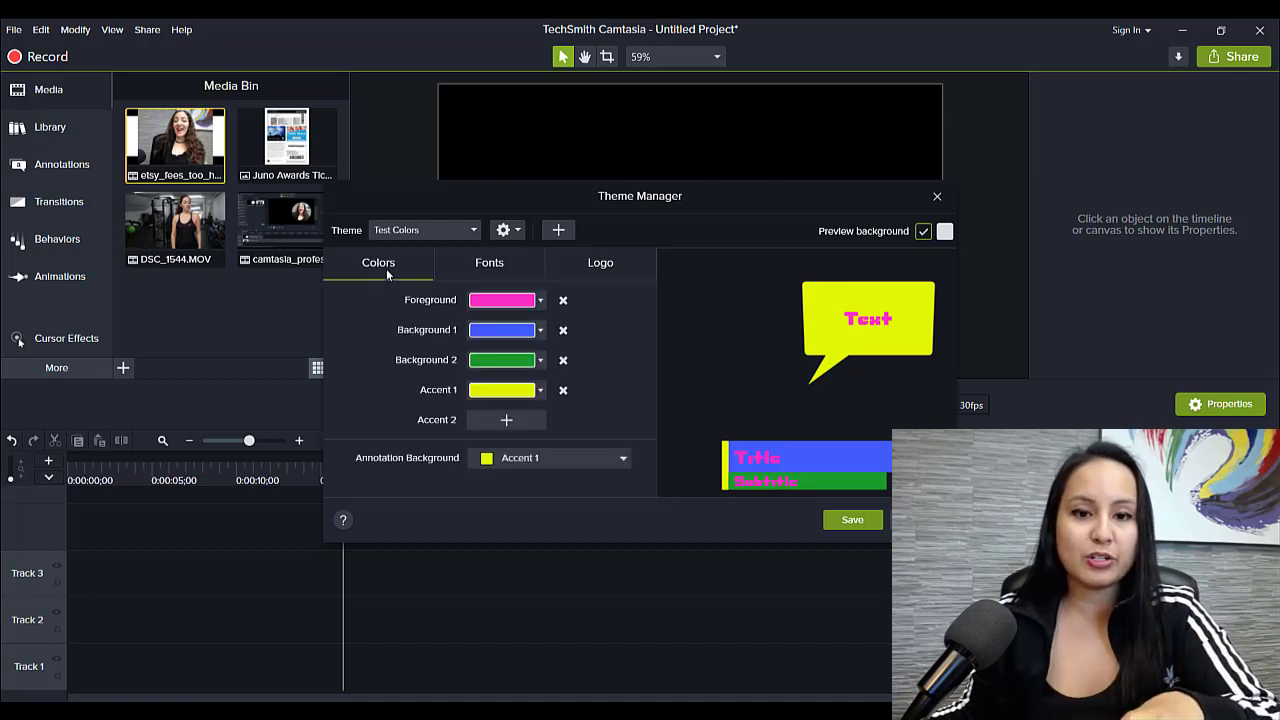
- Try EBay_logo.svg as the Test Colors theme's logo, then remove it and close the Theme Manager without saving
{"action": "left_click", "coordinate": [616, 265]}
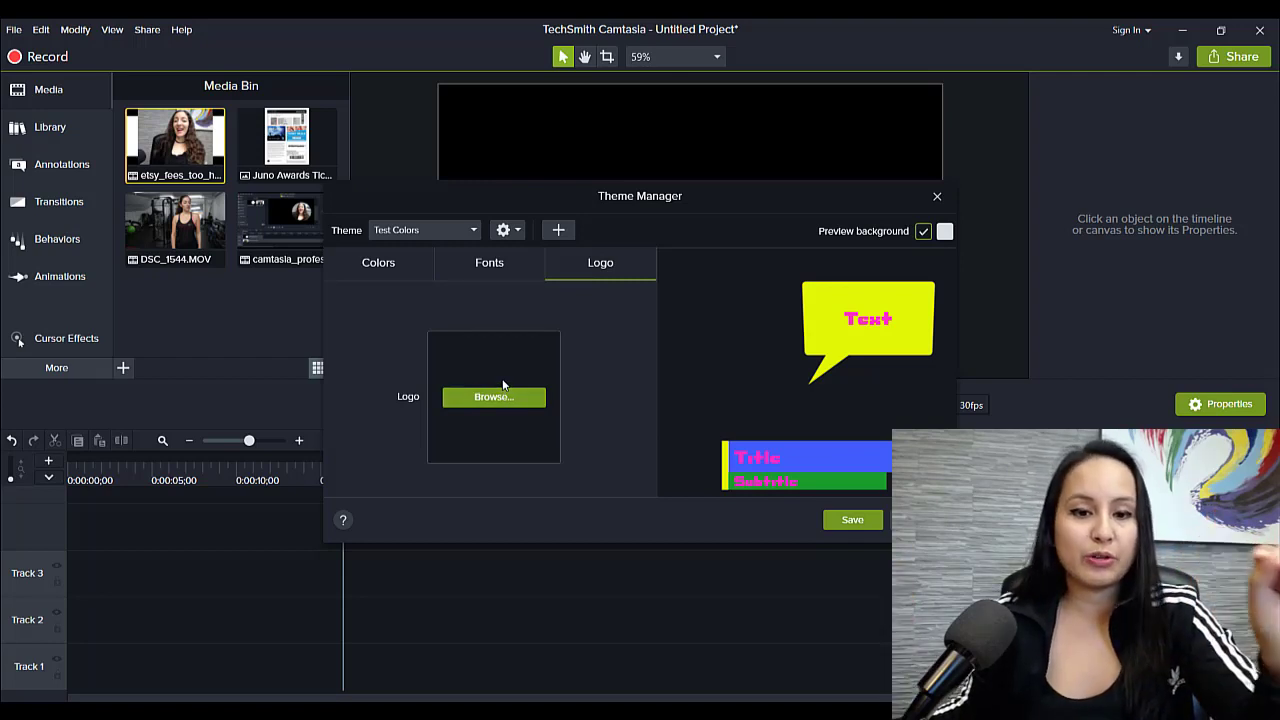
{"action": "left_click", "coordinate": [477, 398]}
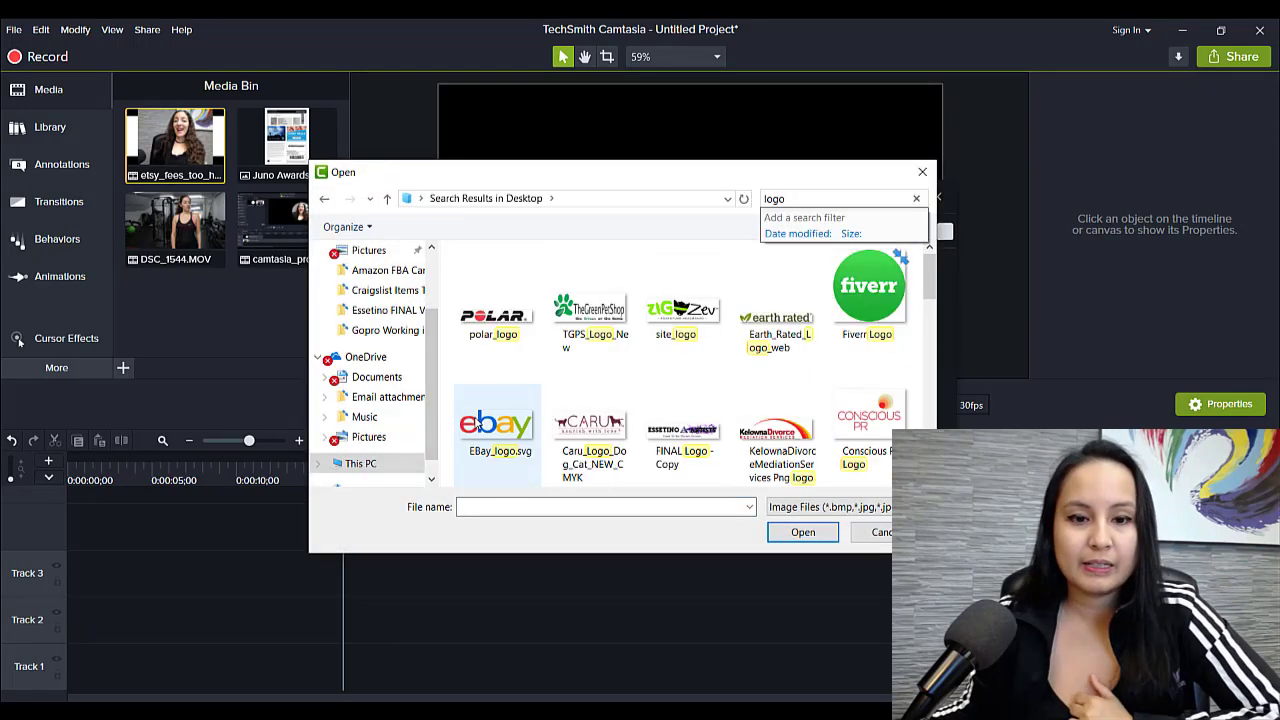
{"action": "left_click", "coordinate": [478, 425]}
{"action": "double_click", "coordinate": [477, 424]}
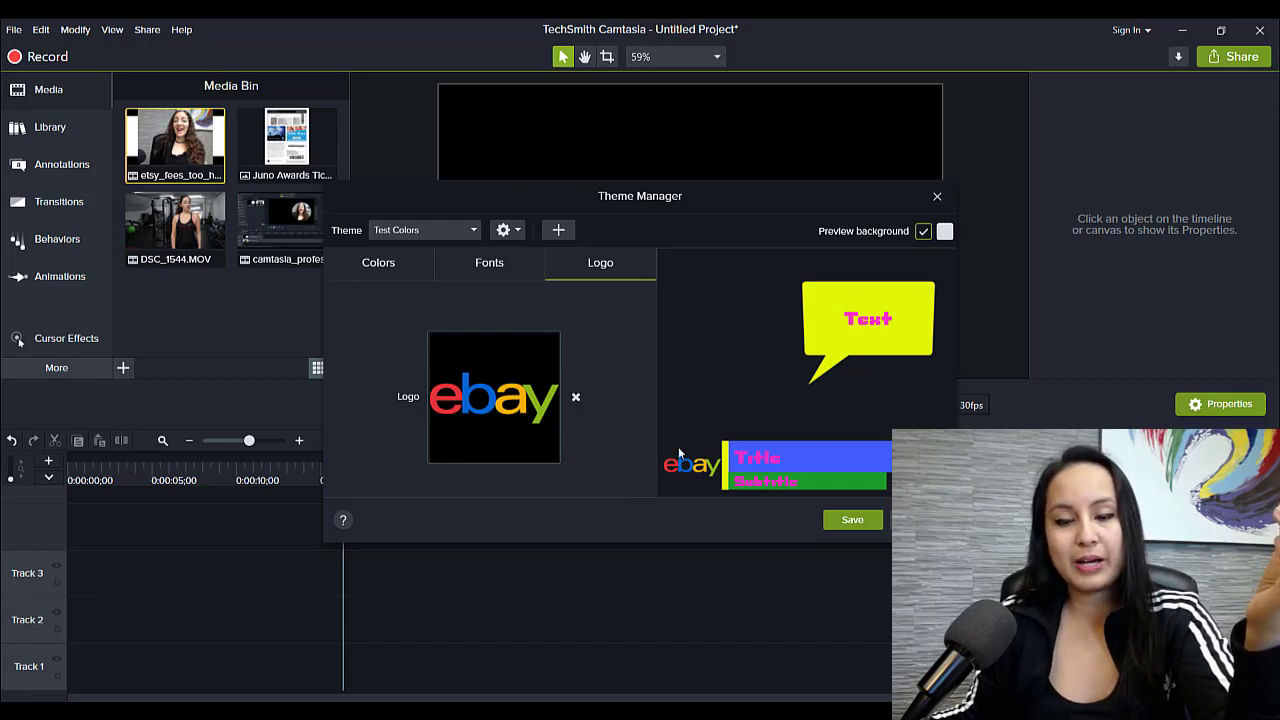
{"action": "left_click", "coordinate": [573, 399]}
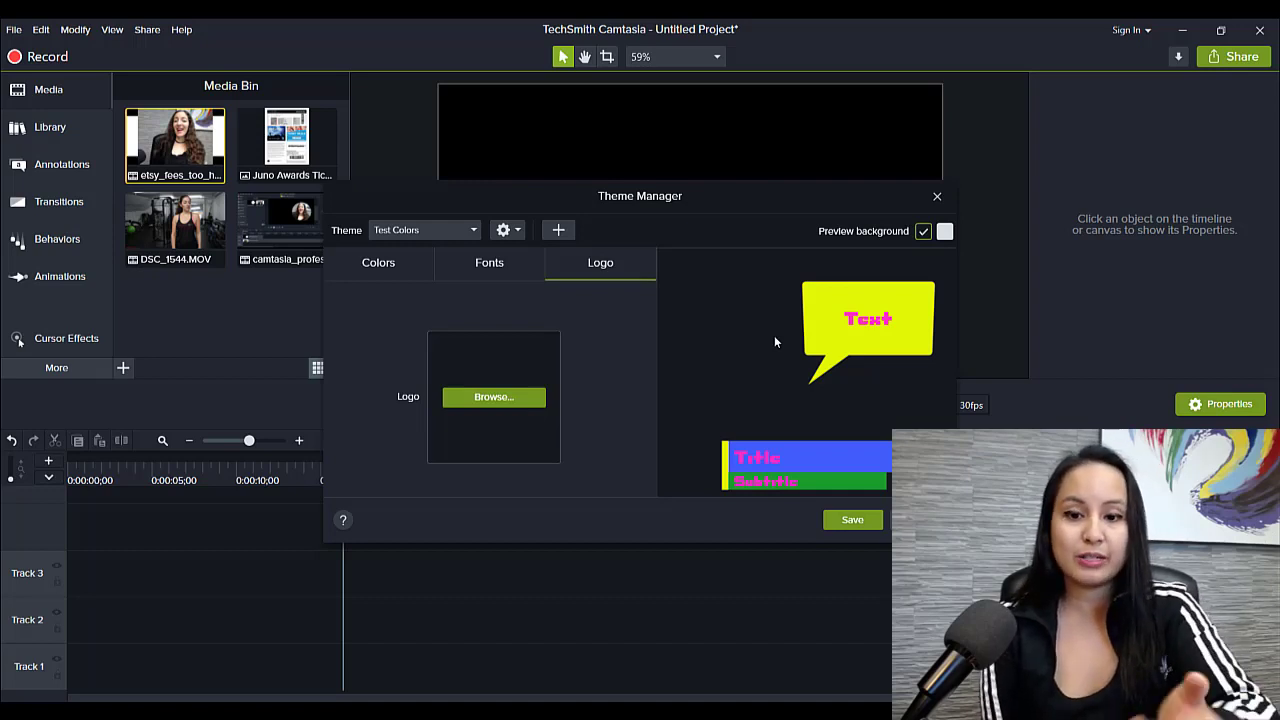
{"action": "key", "text": "Escape"}
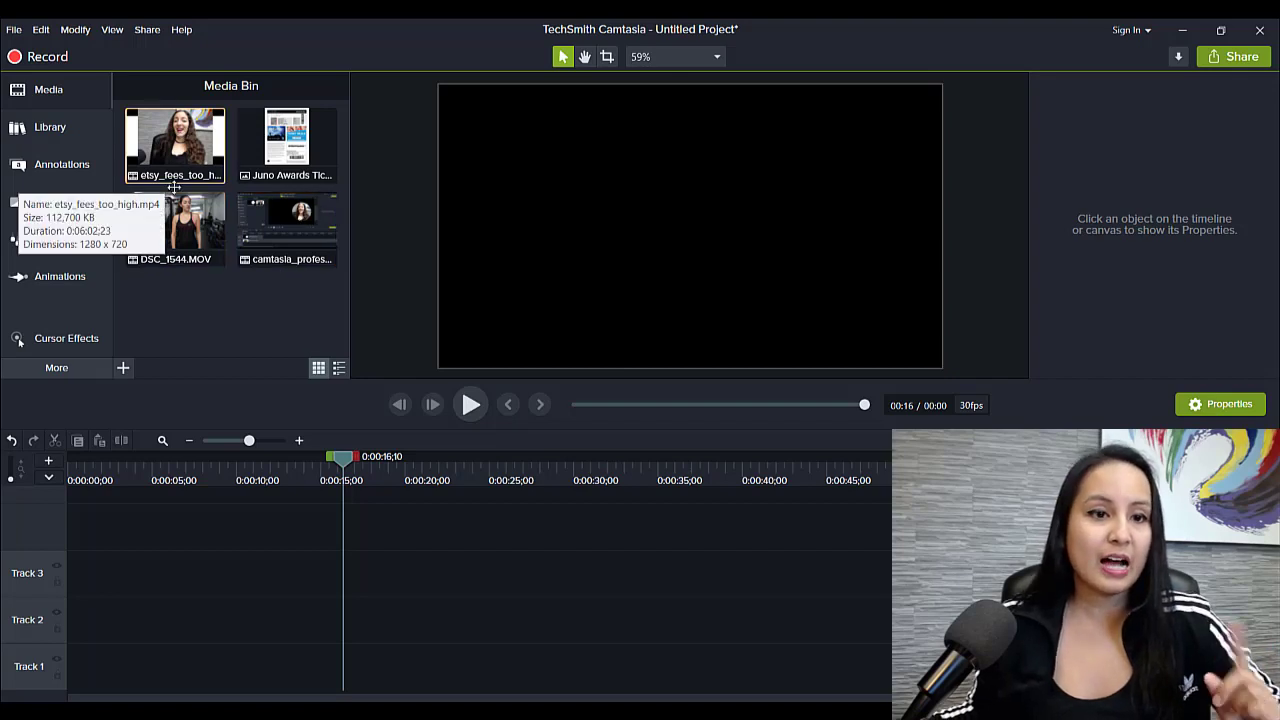
- Place the DSC_1544.MOV clip on Track 3 starting at about 3.5 seconds and move the playhead to 0:00:07;10
{"action": "left_click_drag", "start_coordinate": [175, 232], "coordinate": [130, 588]}
{"action": "left_click", "coordinate": [188, 481]}
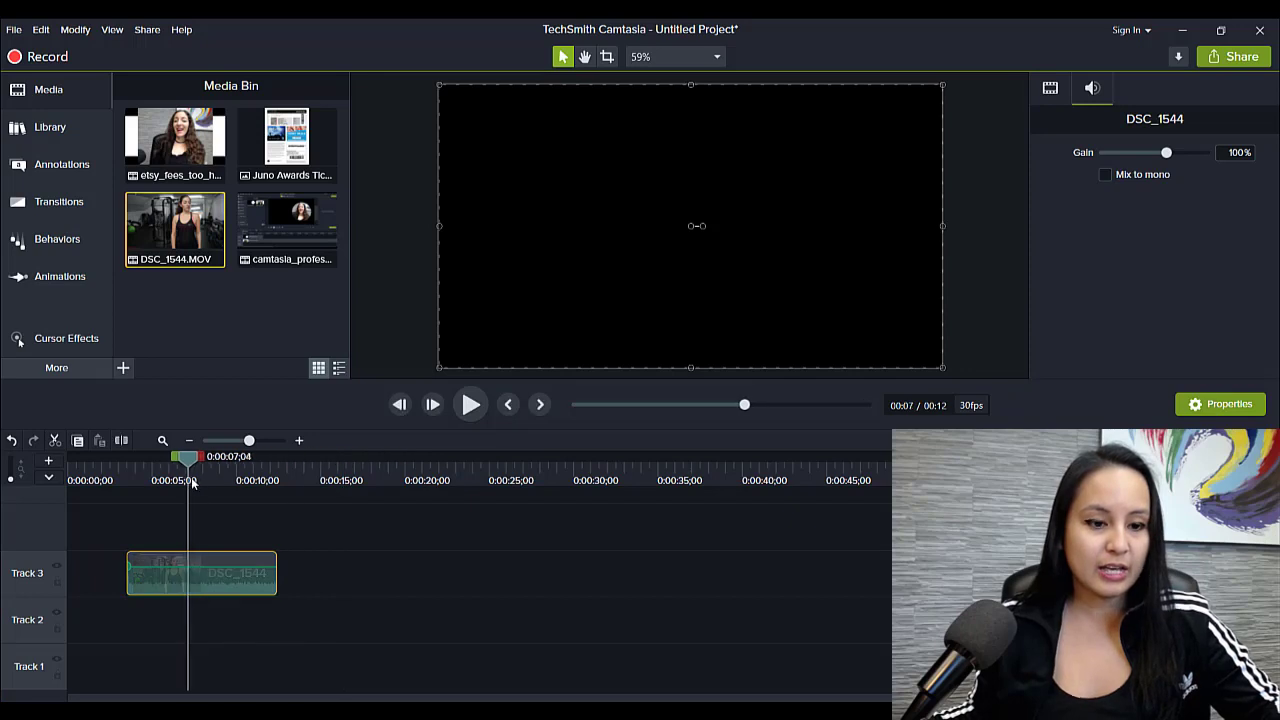
{"action": "left_click", "coordinate": [192, 481]}
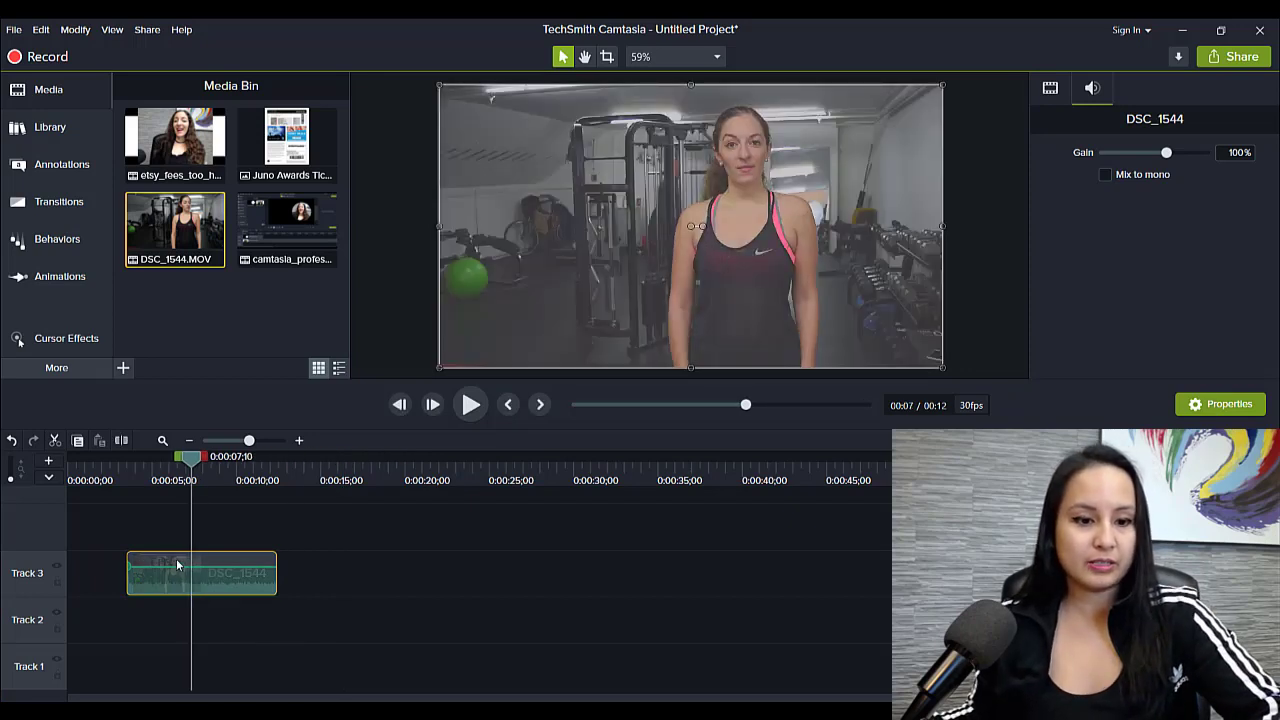
- Lower the DSC_1544 clip's audio to silence and split the clip at 0:00:07;10
{"action": "left_click_drag", "start_coordinate": [150, 567], "coordinate": [143, 609]}
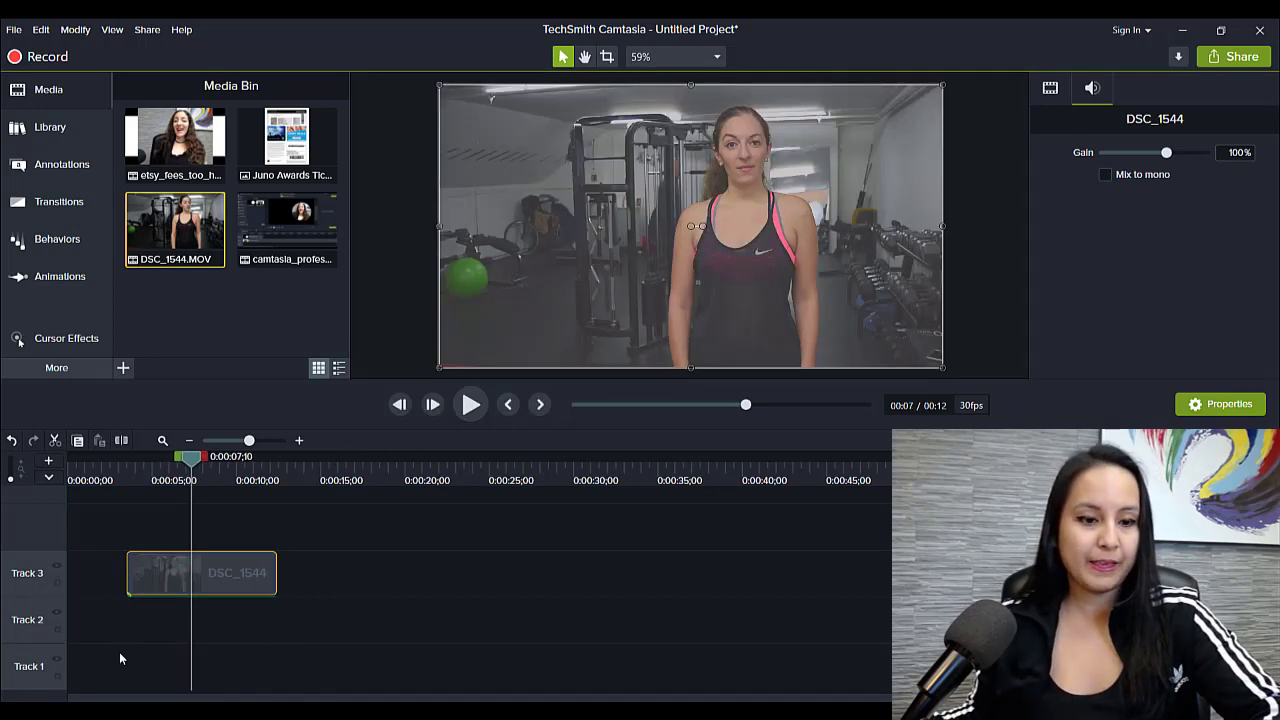
{"action": "left_click", "coordinate": [128, 652]}
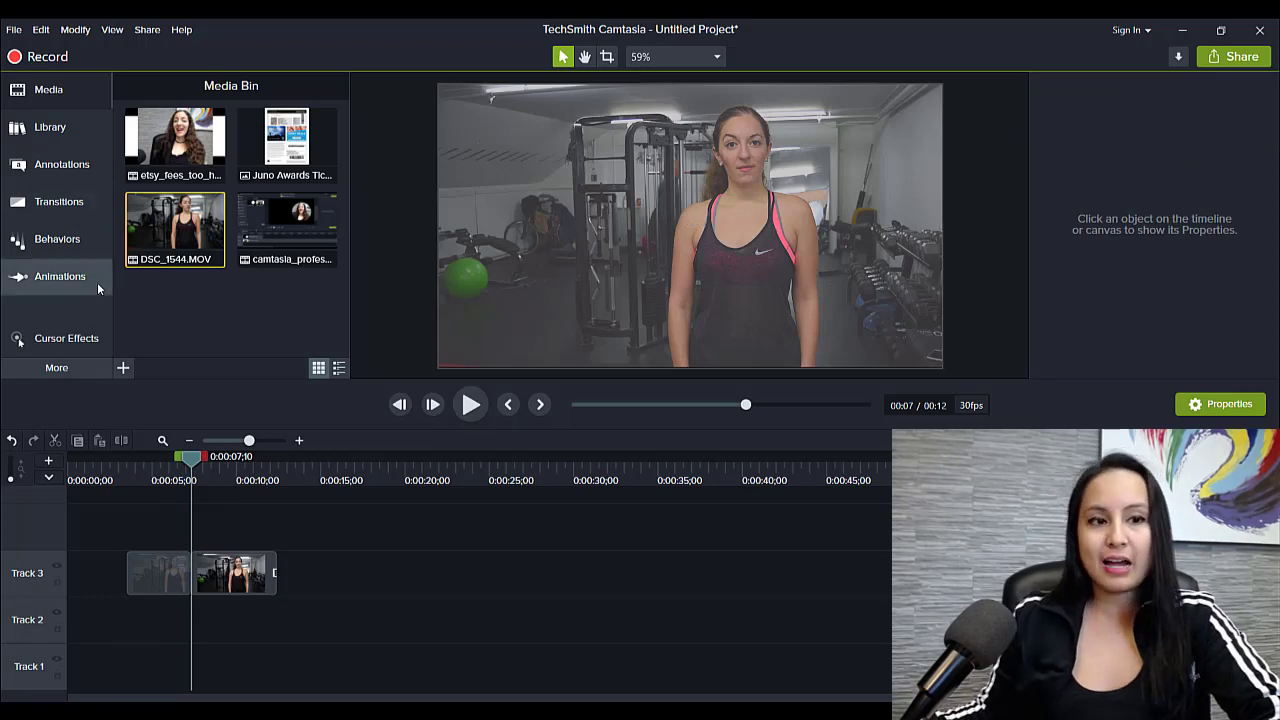
- Browse the transitions and add Whip spin at the split between the two Track 3 clips
{"action": "left_click", "coordinate": [38, 200]}
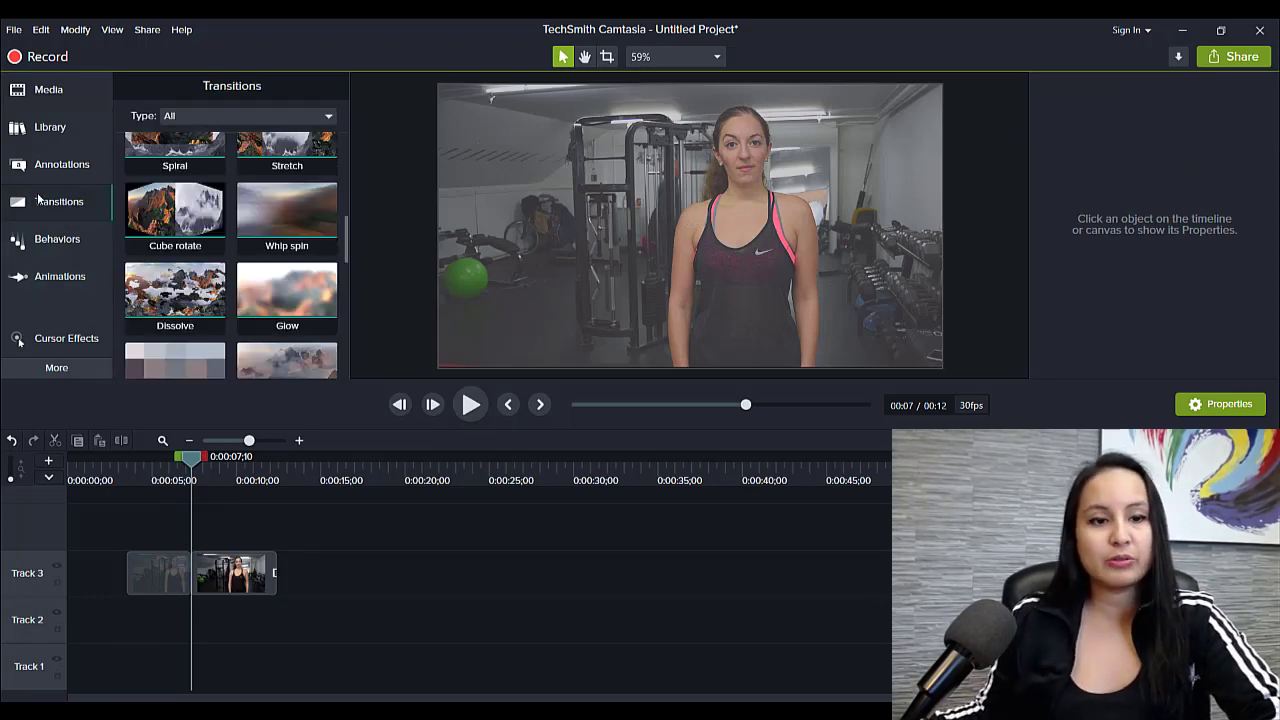
{"action": "scroll", "coordinate": [272, 273], "scroll_direction": "down", "scroll_amount": 5}
{"action": "scroll", "coordinate": [272, 273], "scroll_direction": "up", "scroll_amount": 3}
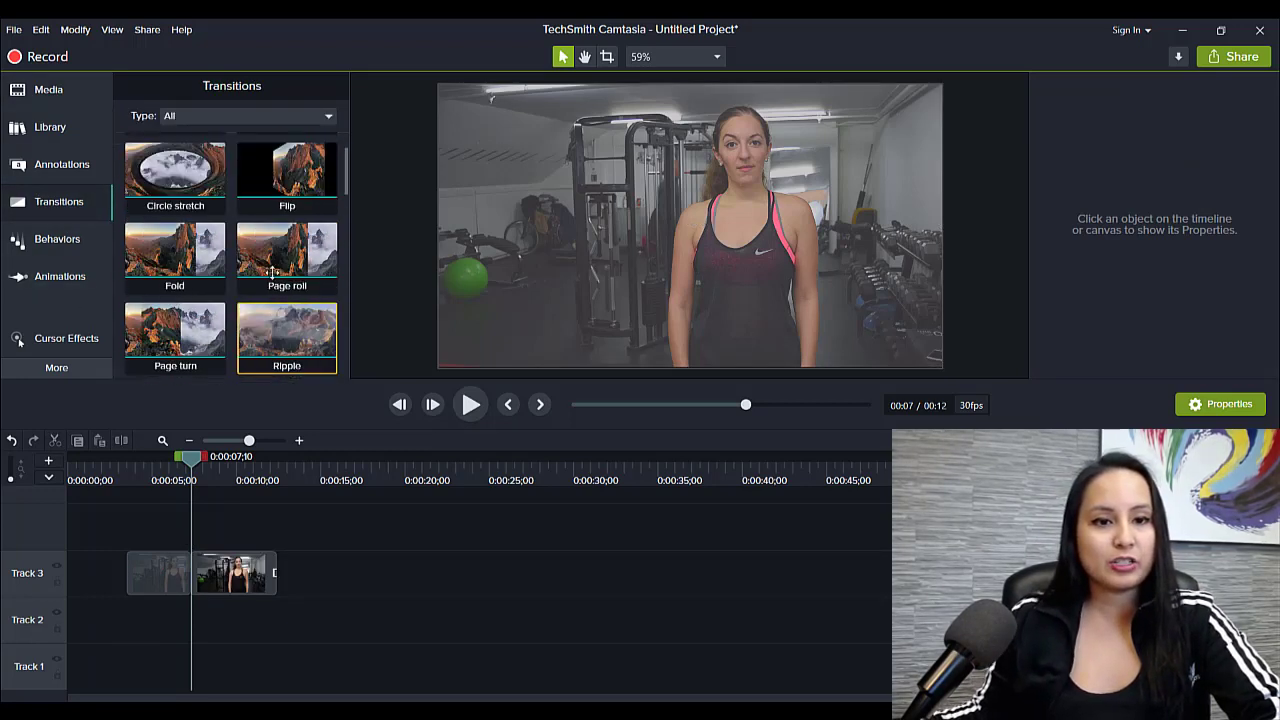
{"action": "scroll", "coordinate": [278, 250], "scroll_direction": "down", "scroll_amount": 4}
{"action": "scroll", "coordinate": [278, 250], "scroll_direction": "down", "scroll_amount": 1}
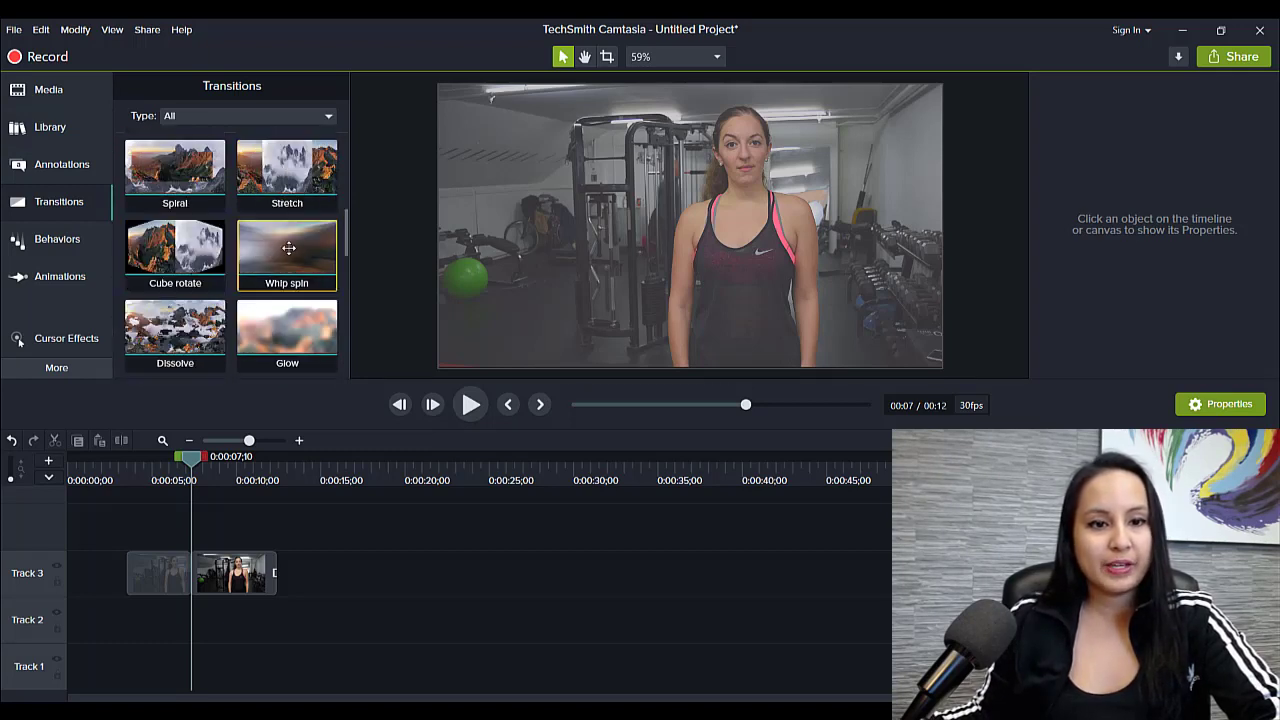
{"action": "left_click_drag", "start_coordinate": [244, 261], "coordinate": [183, 545]}
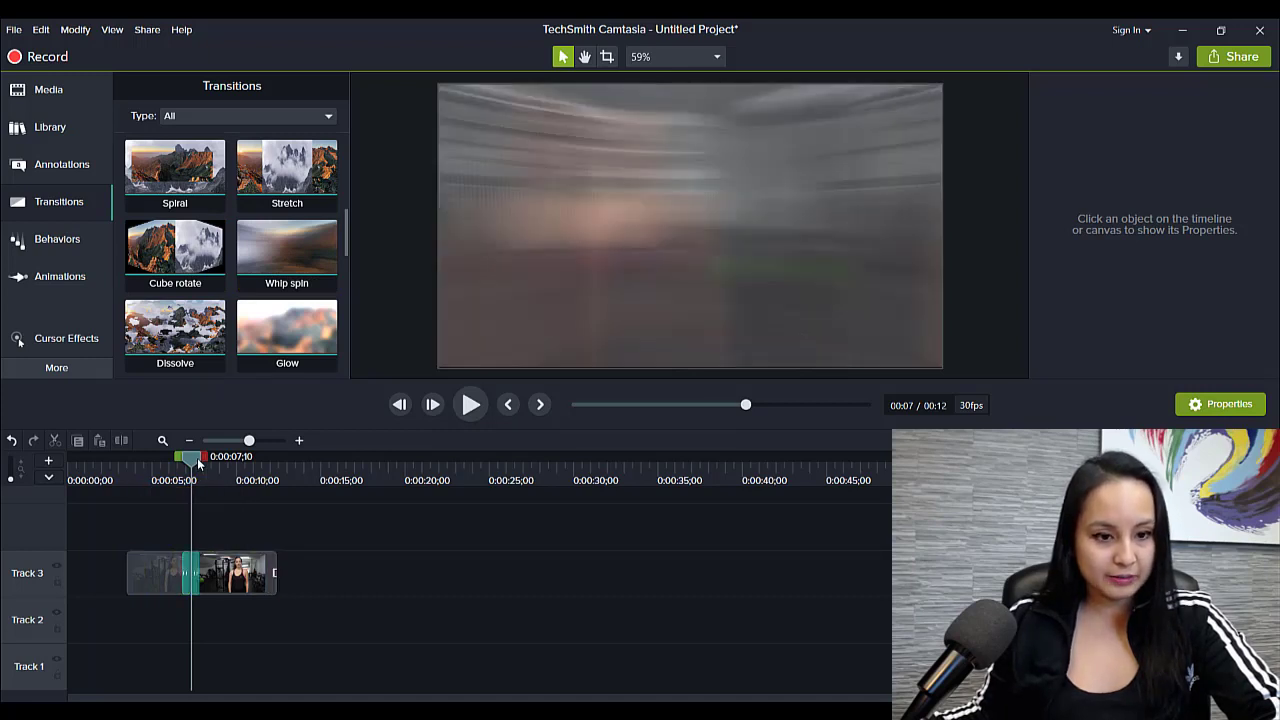
- Play the timeline from 0:00:03;26 past the Whip spin transition, then scrub across it again
{"action": "left_click_drag", "start_coordinate": [213, 493], "coordinate": [140, 476]}
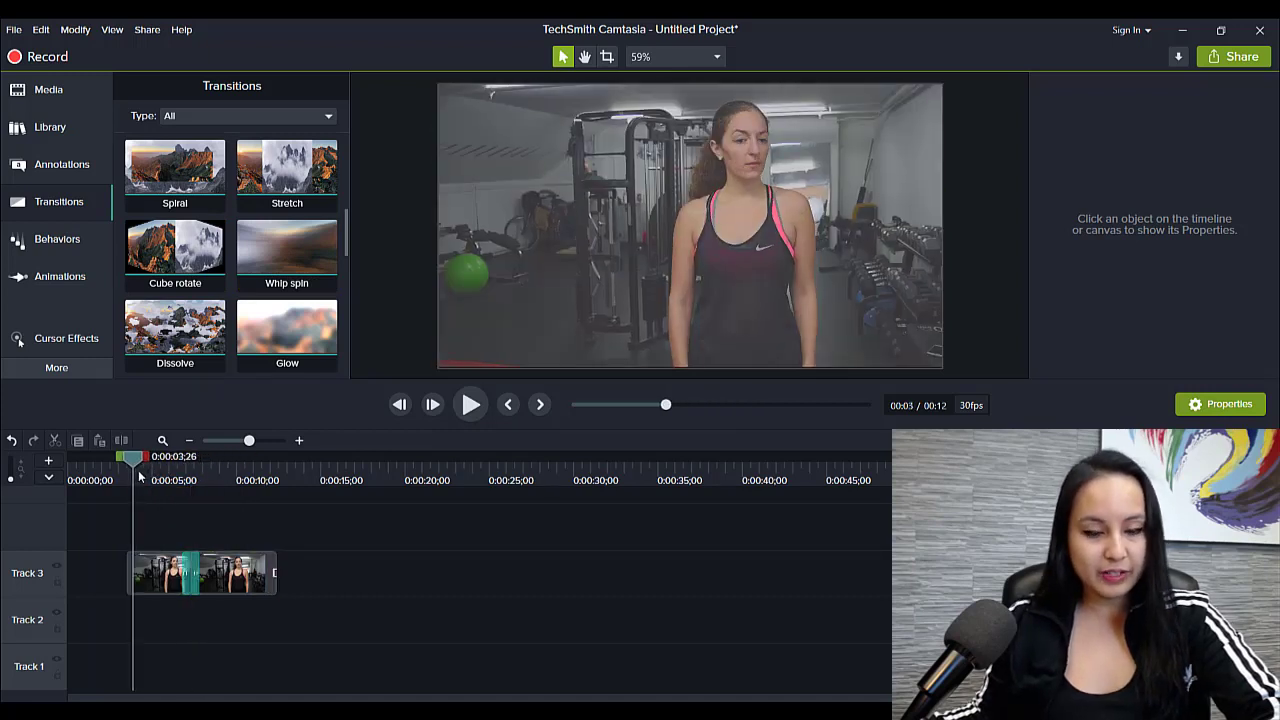
{"action": "key", "text": "space"}
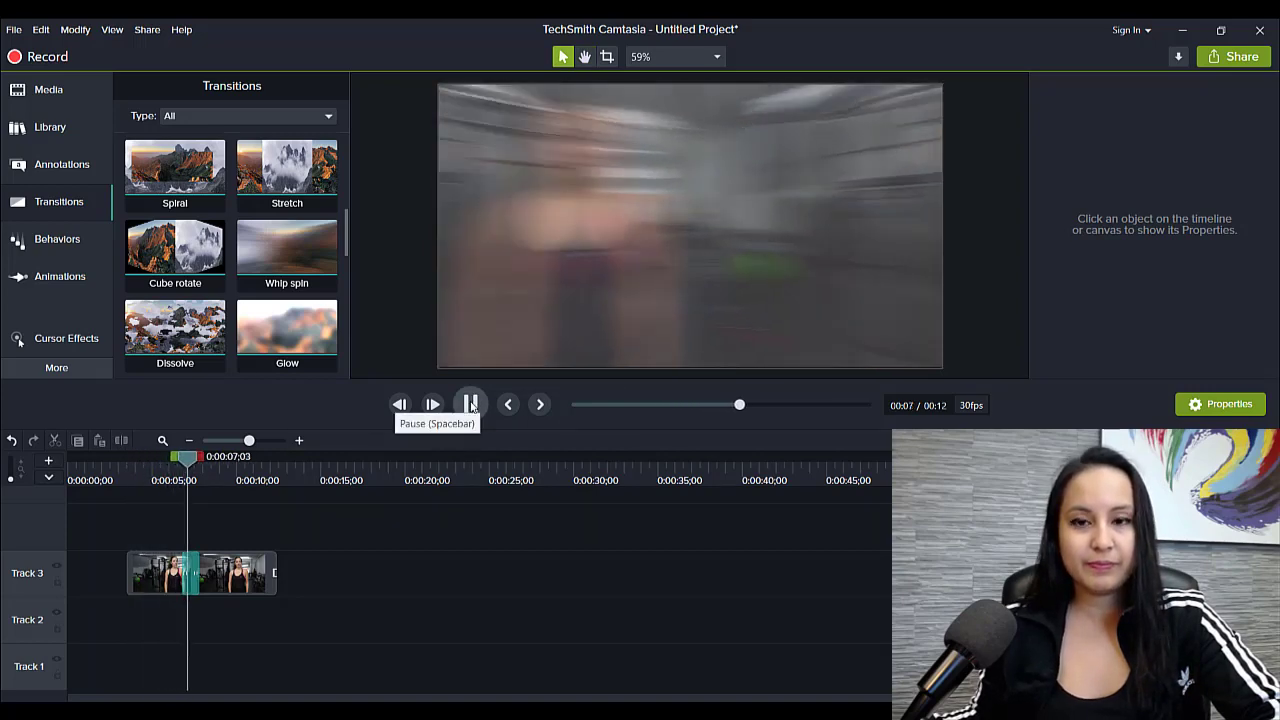
{"action": "left_click", "coordinate": [471, 405]}
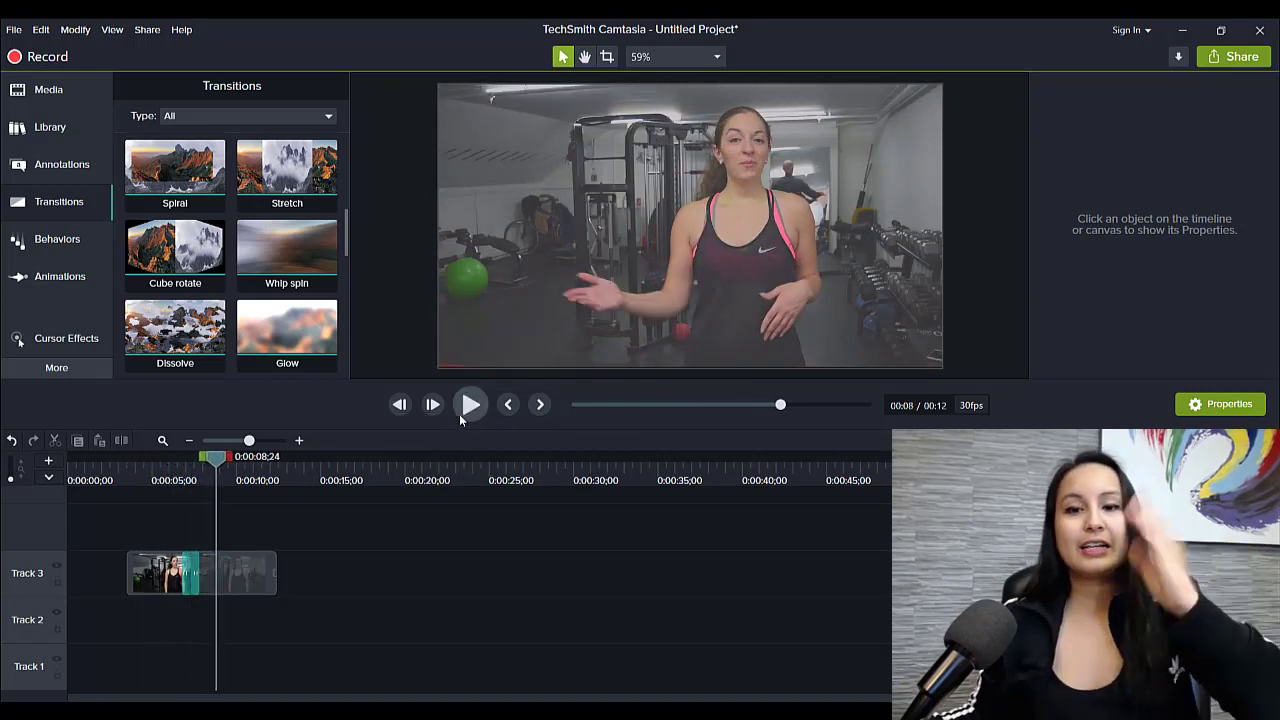
{"action": "left_click", "coordinate": [187, 481]}
{"action": "left_click_drag", "start_coordinate": [185, 481], "coordinate": [217, 477]}
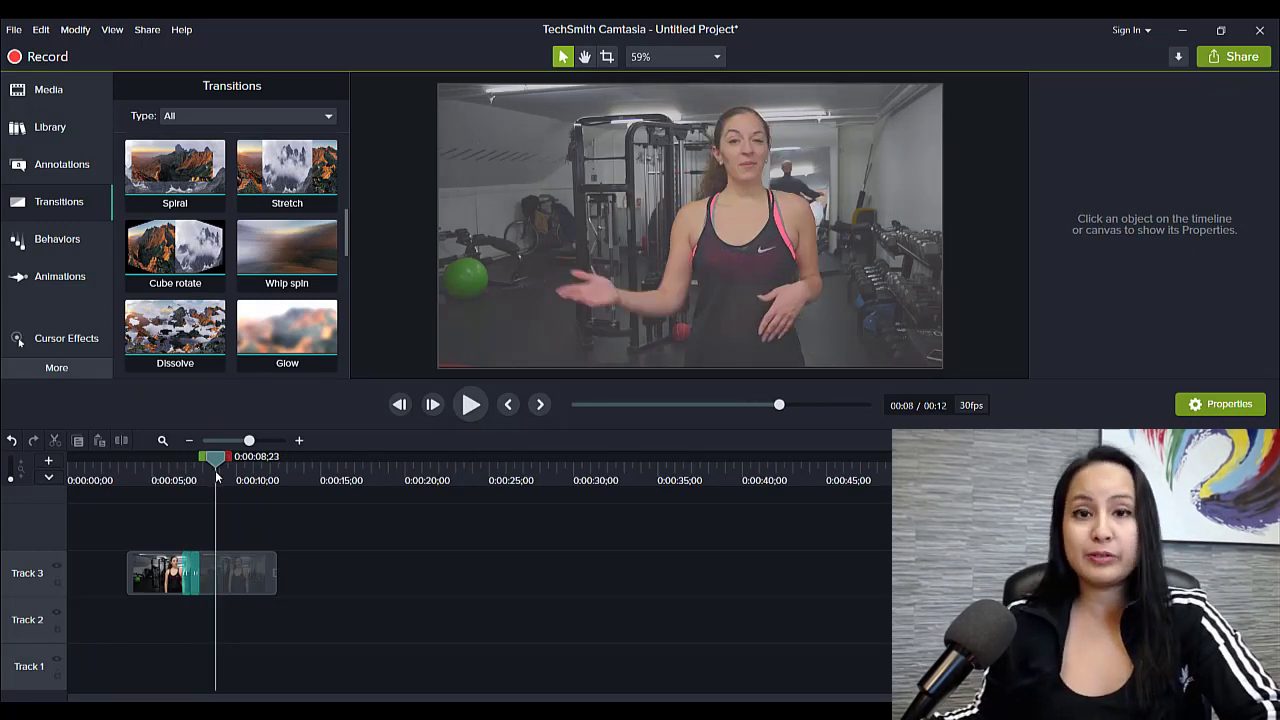
- Delete both DSC_1544 clips and their transition from Track 3
{"action": "left_click", "coordinate": [227, 581]}
{"action": "key", "text": "Delete"}
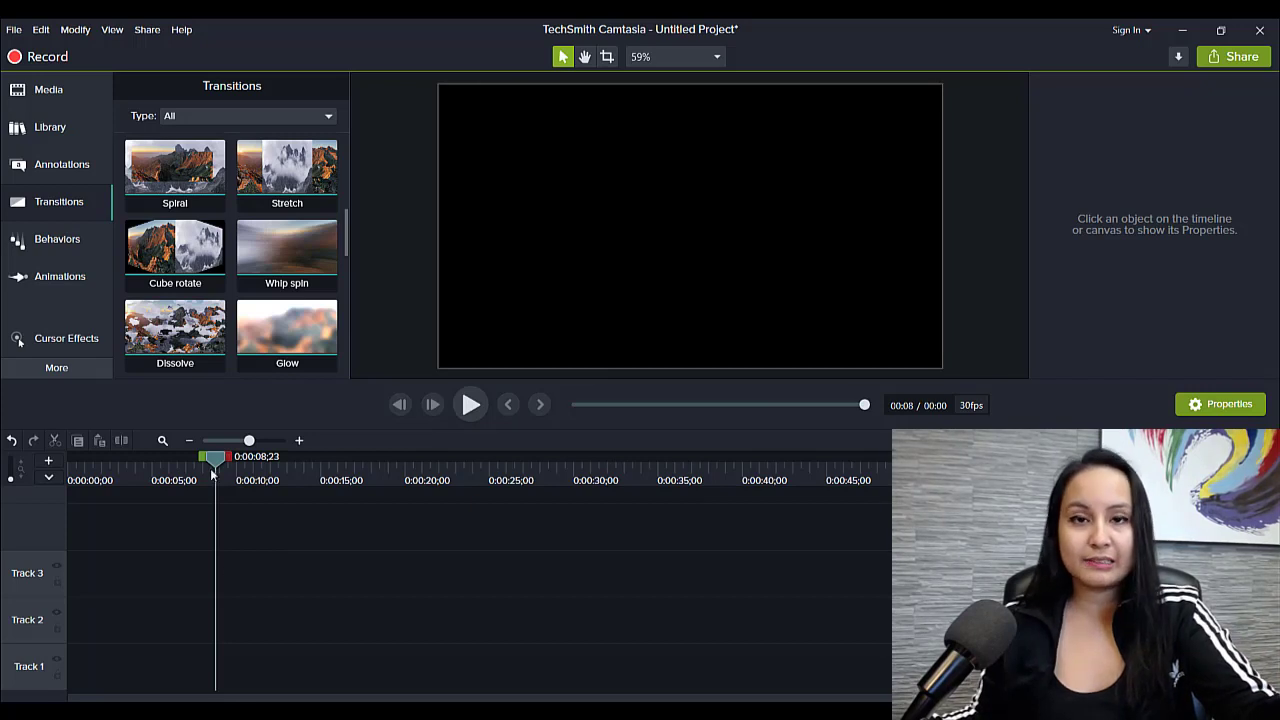
- Add a plain text callout from the Basic annotation style to Track 3 at 0:00:08;23
{"action": "left_click", "coordinate": [72, 136]}
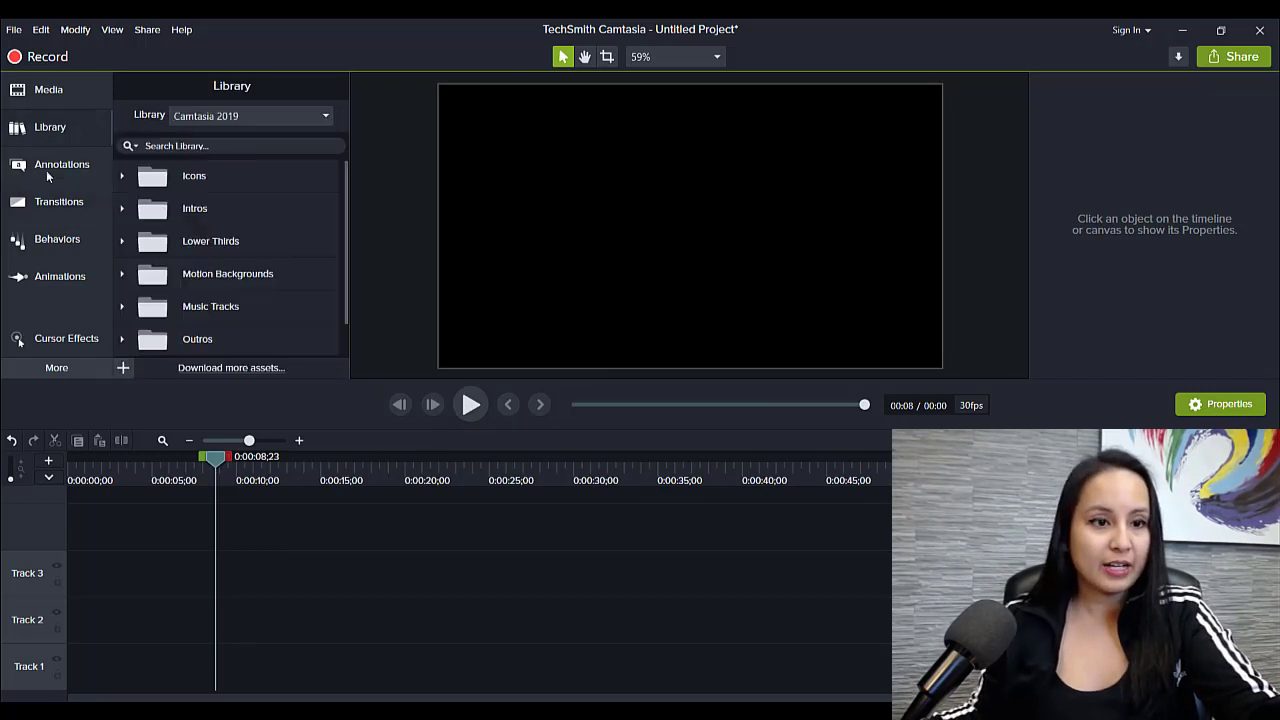
{"action": "left_click", "coordinate": [46, 170]}
{"action": "left_click_drag", "start_coordinate": [142, 314], "coordinate": [221, 572]}
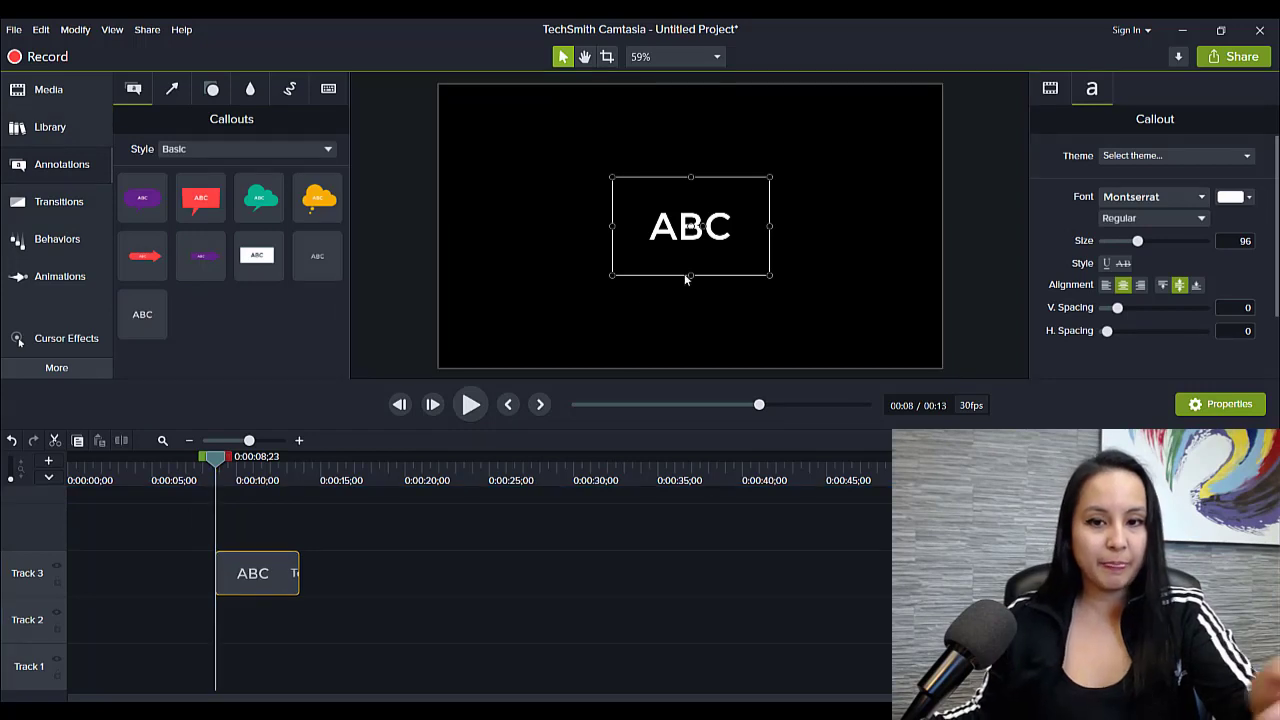
- Replace the callout's placeholder text with "Hello my name is" followed by the first name
{"action": "double_click", "coordinate": [690, 222]}
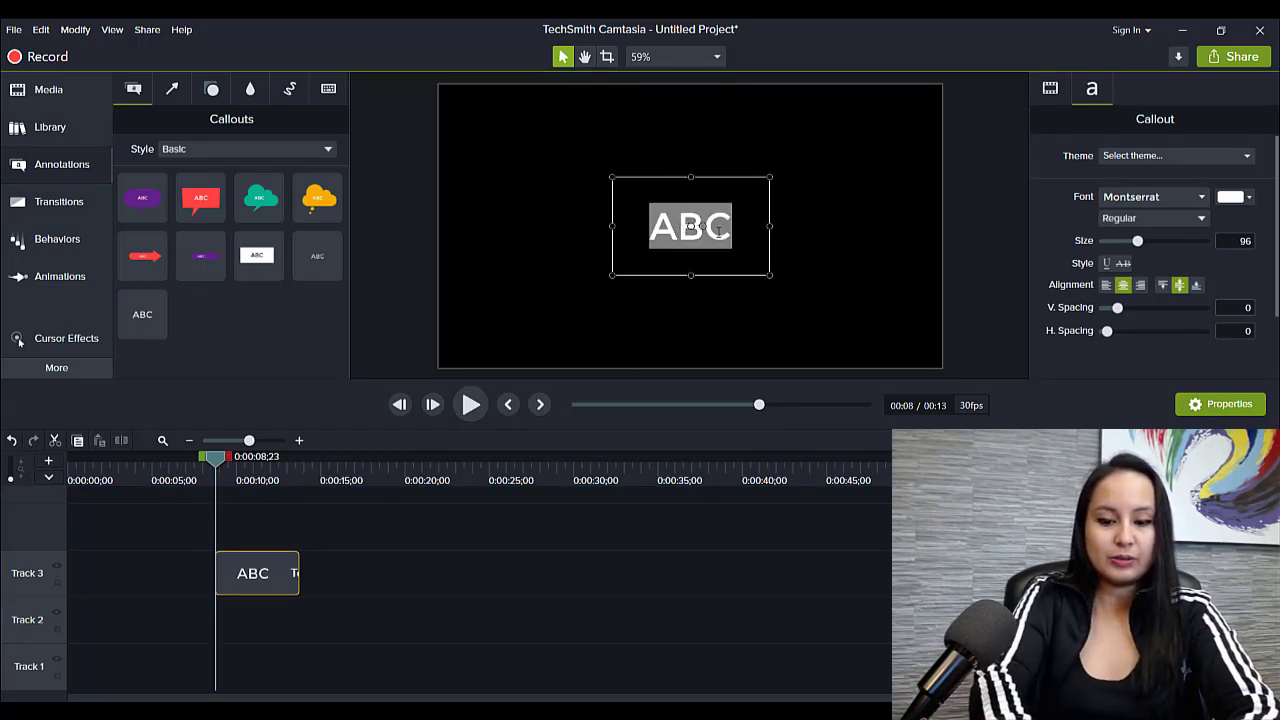
{"action": "type", "text": "Hel"}
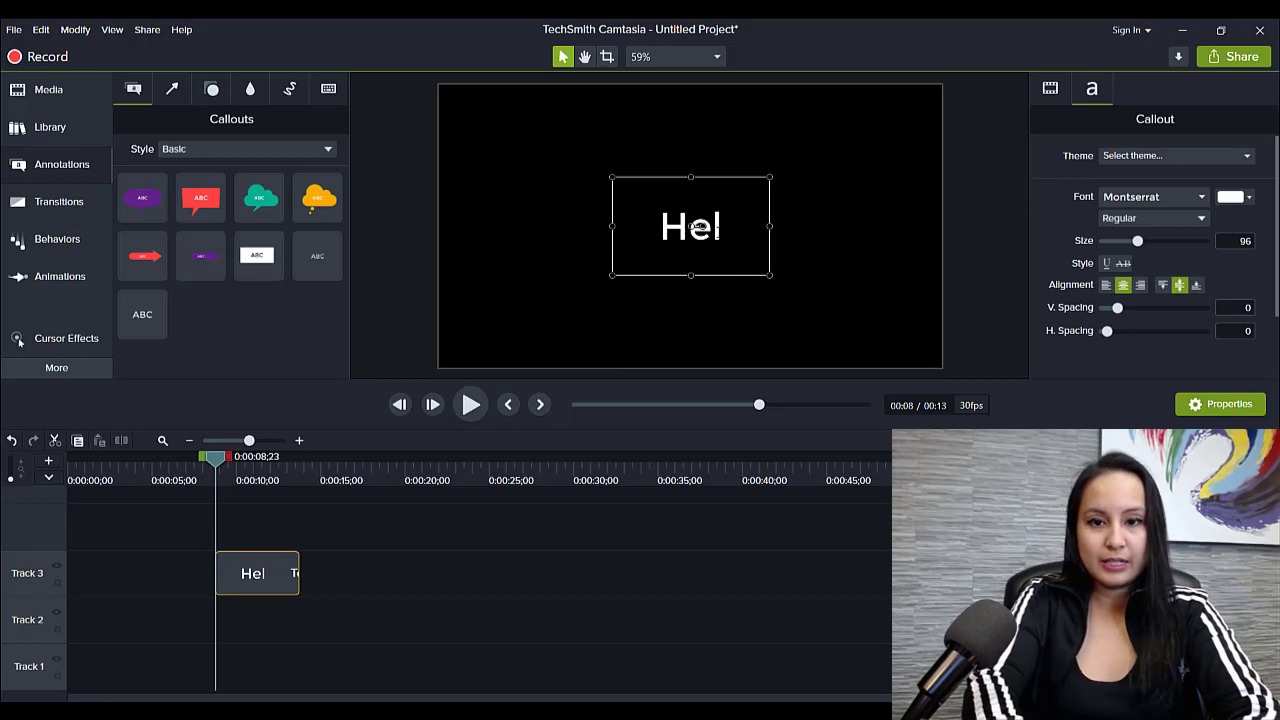
{"action": "type", "text": "lo my n"}
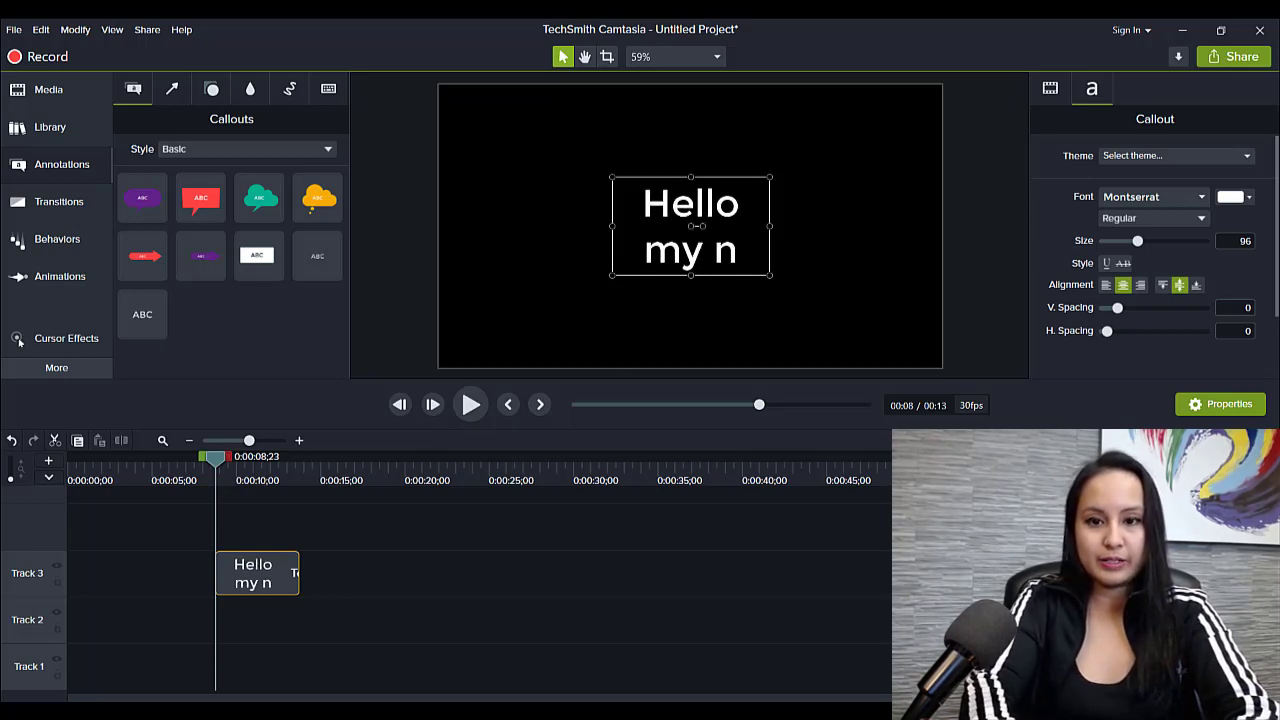
{"action": "type", "text": "ame is Jewel"}
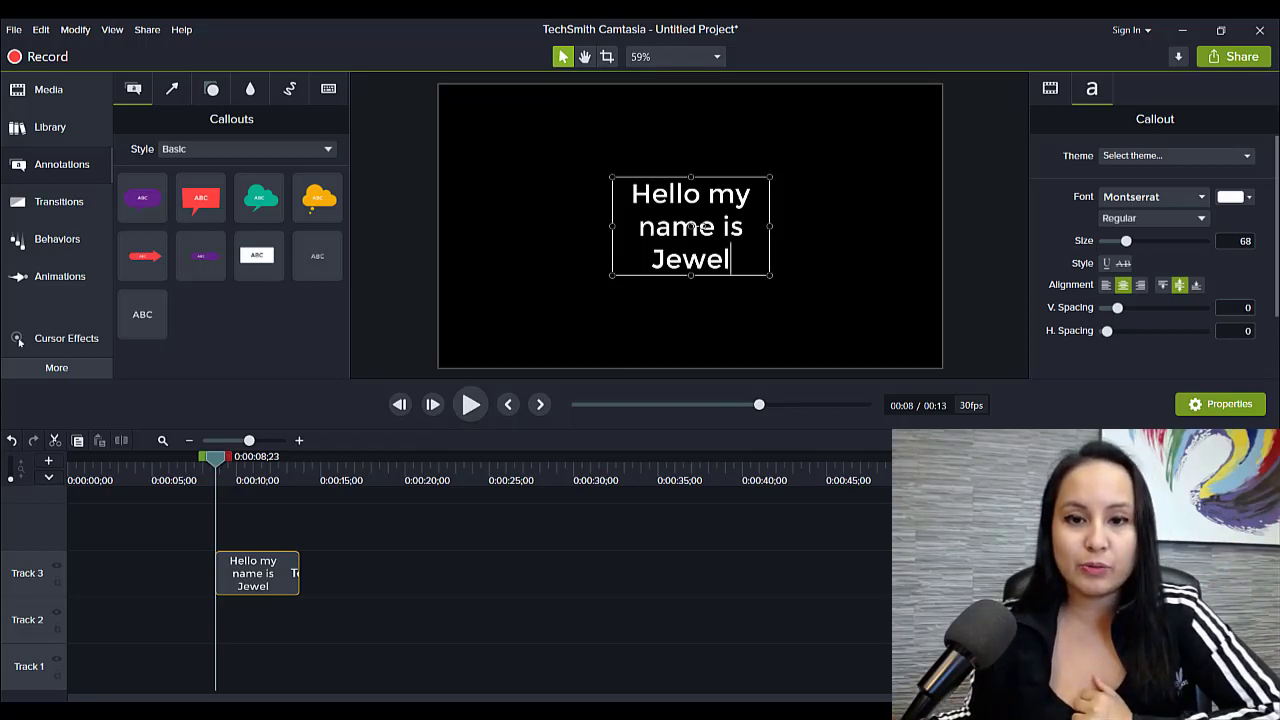
- Apply the block text style to the callout and narrow its box slightly, reducing the name line to size 118
{"action": "right_click", "coordinate": [696, 226]}
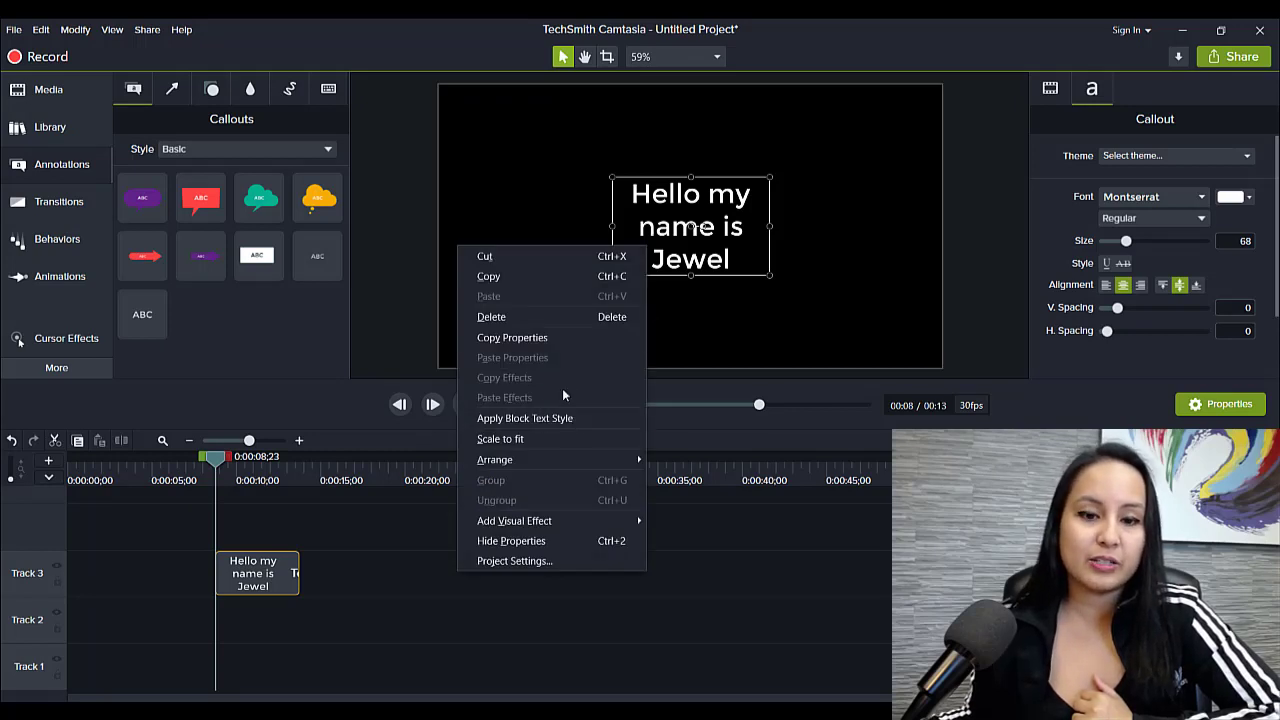
{"action": "left_click", "coordinate": [486, 418]}
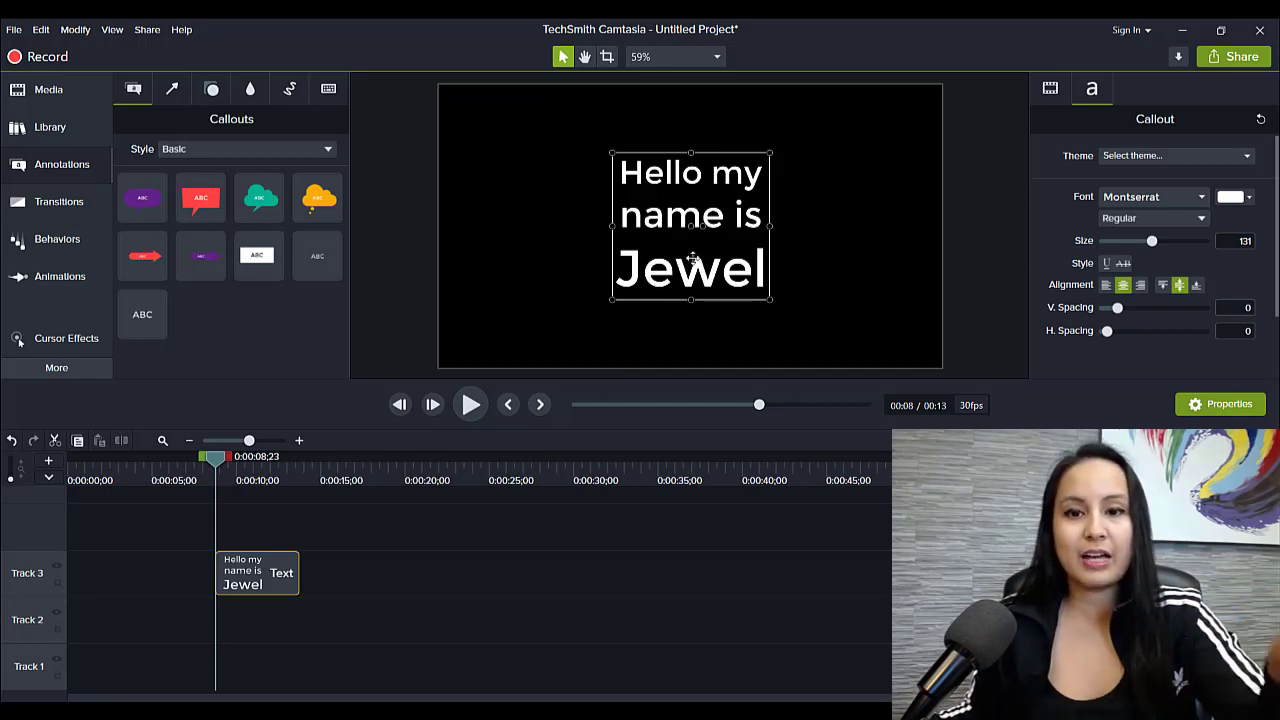
{"action": "left_click_drag", "start_coordinate": [769, 225], "coordinate": [755, 225]}
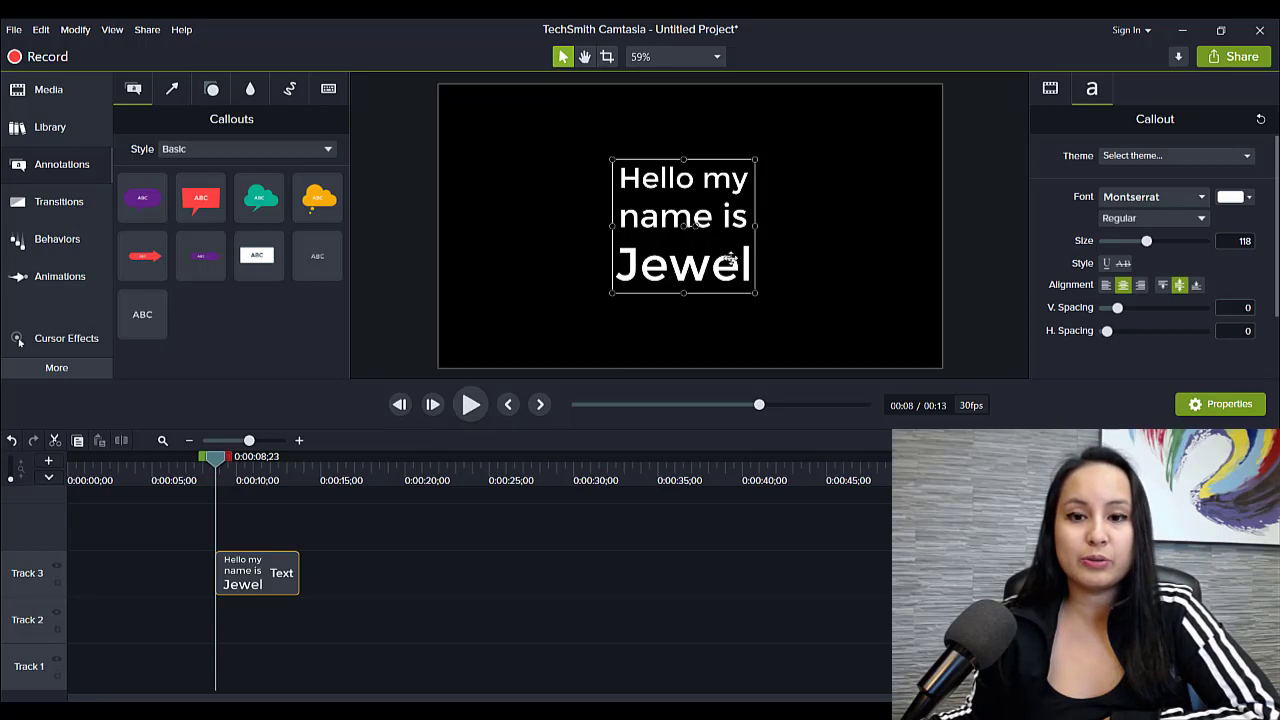
{"action": "double_click", "coordinate": [731, 258]}
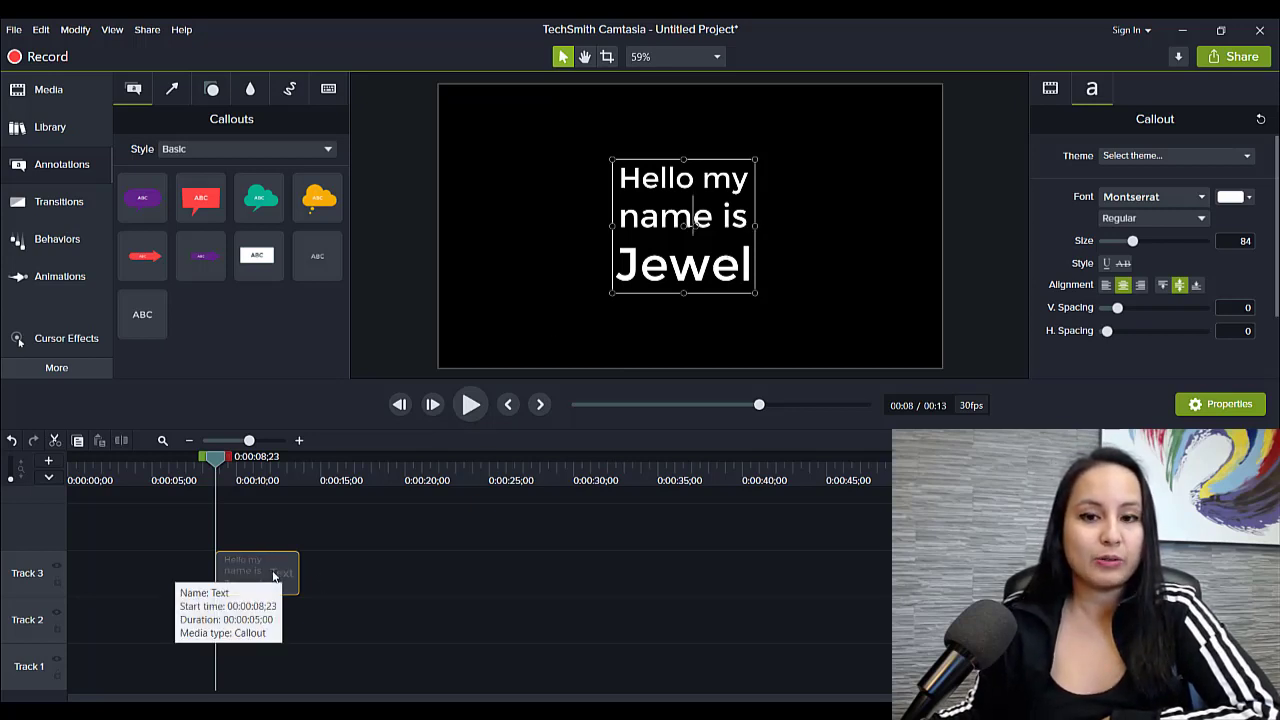
- Deselect the text callout and move the playhead to 0:00:17;04
{"action": "left_click", "coordinate": [353, 544]}
{"action": "left_click", "coordinate": [356, 472]}
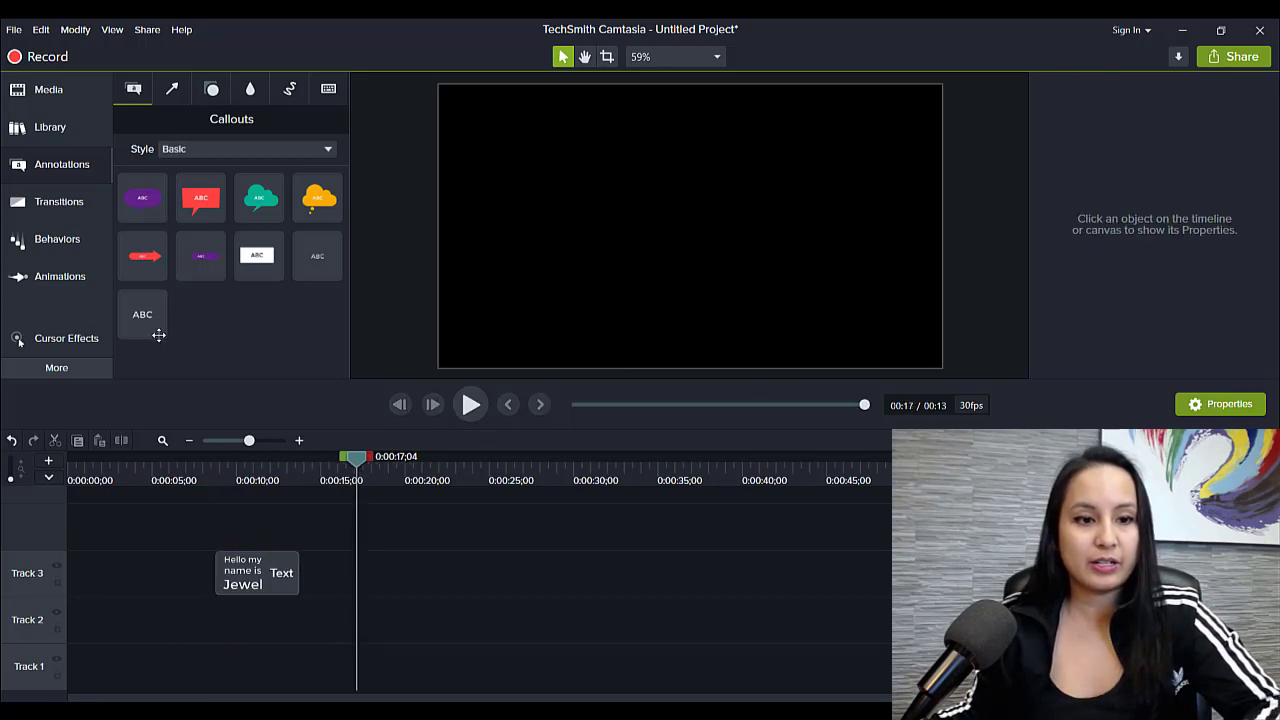
- Add a plain text callout to Track 3 at 0:00:17;04 reading "Hello my name is" followed by the first name
{"action": "left_click_drag", "start_coordinate": [159, 335], "coordinate": [362, 572]}
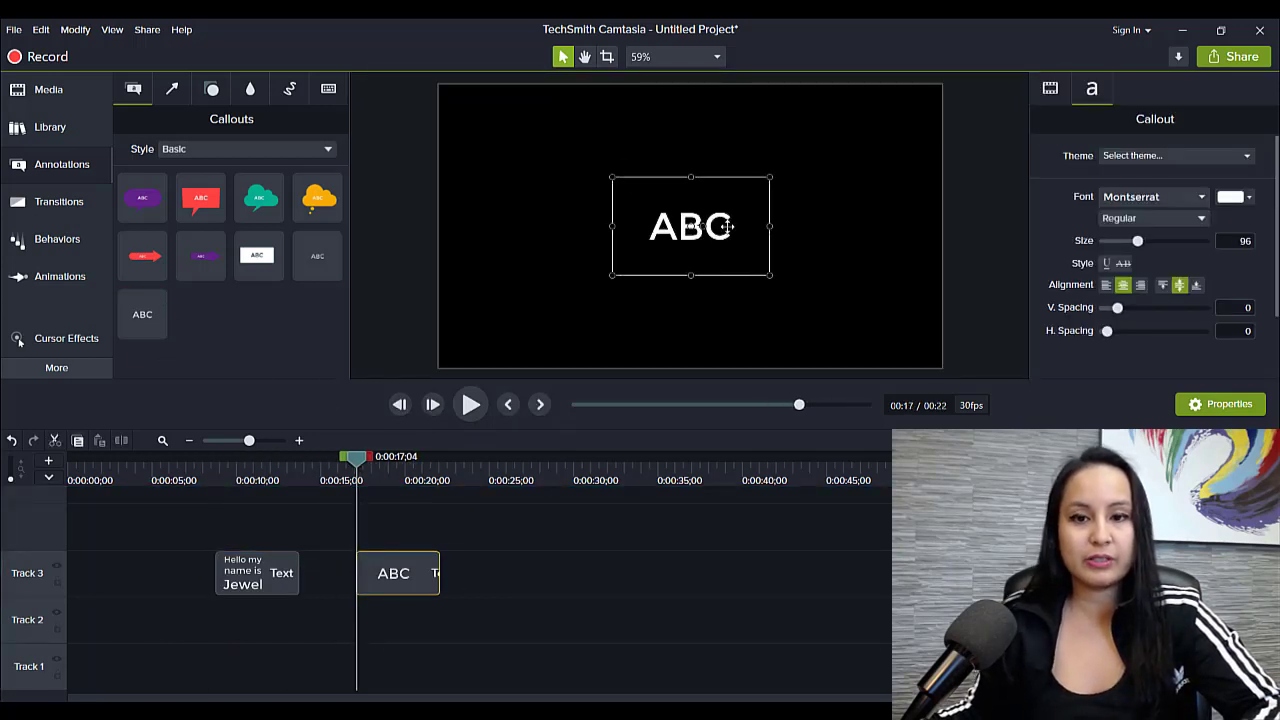
{"action": "double_click", "coordinate": [672, 234]}
{"action": "type", "text": "He"}
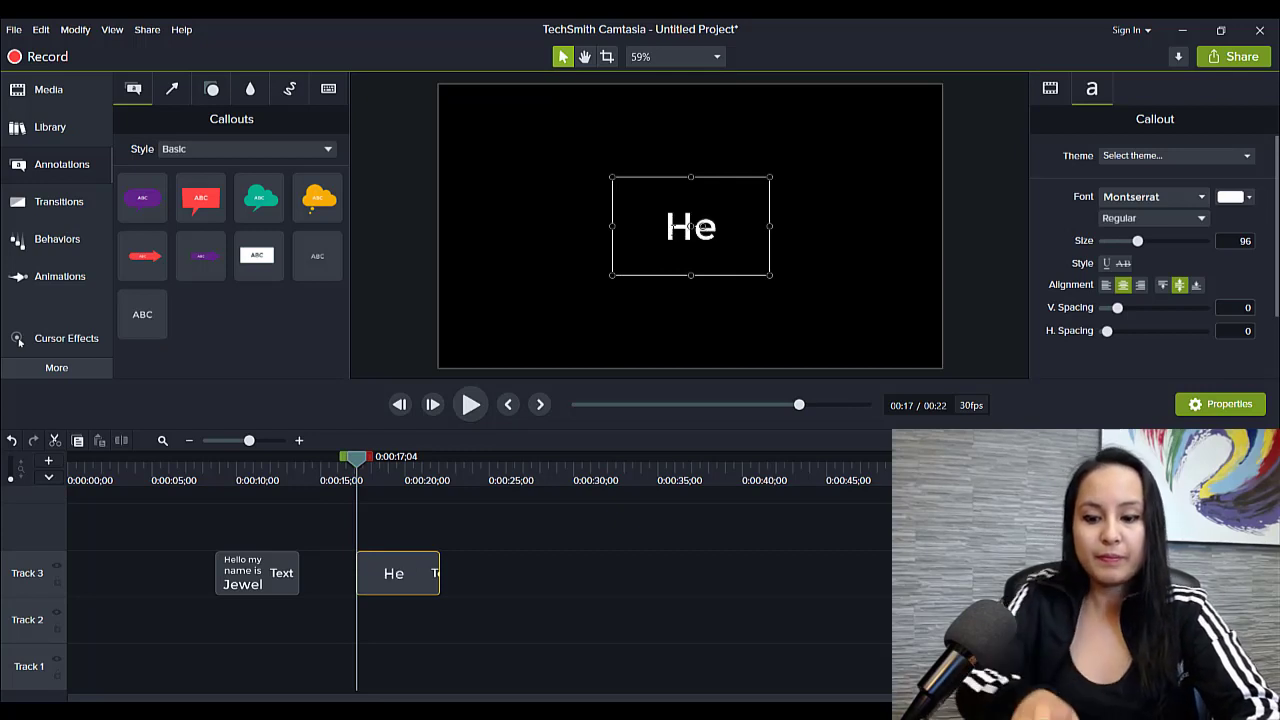
{"action": "type", "text": "k"}
{"action": "key", "text": "BackSpace"}
{"action": "type", "text": "llo"}
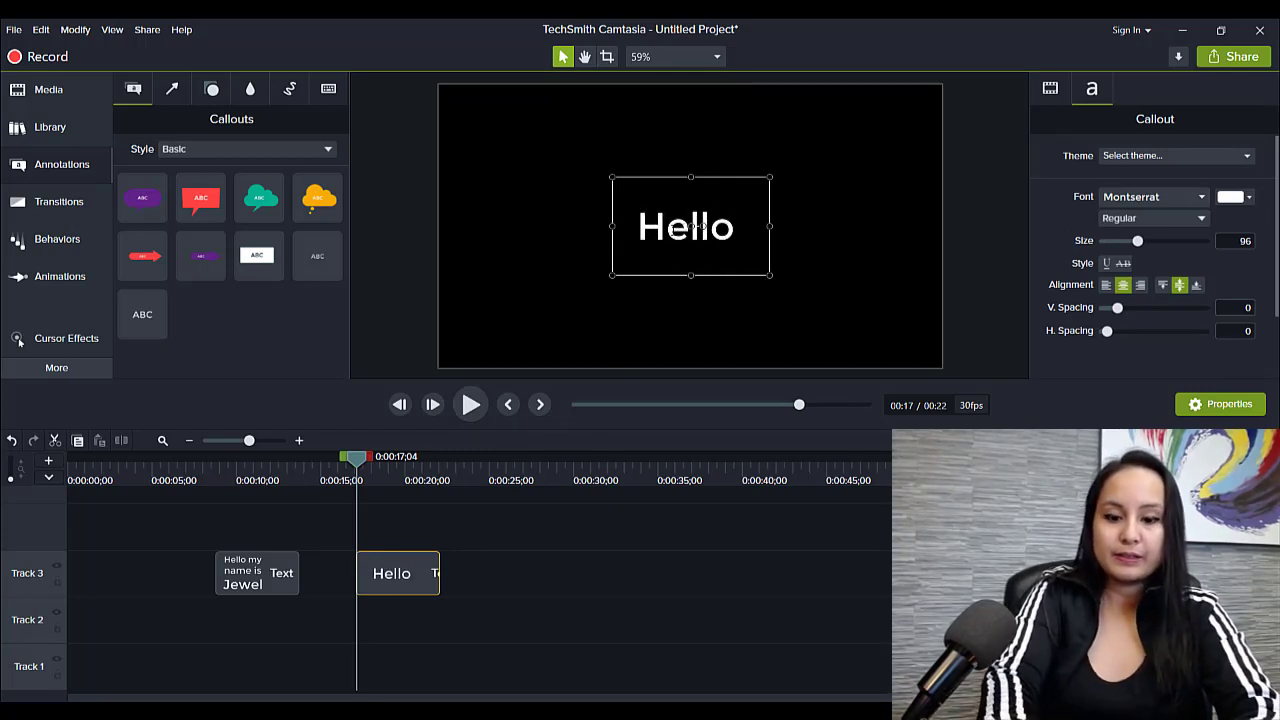
{"action": "type", "text": " my name is"}
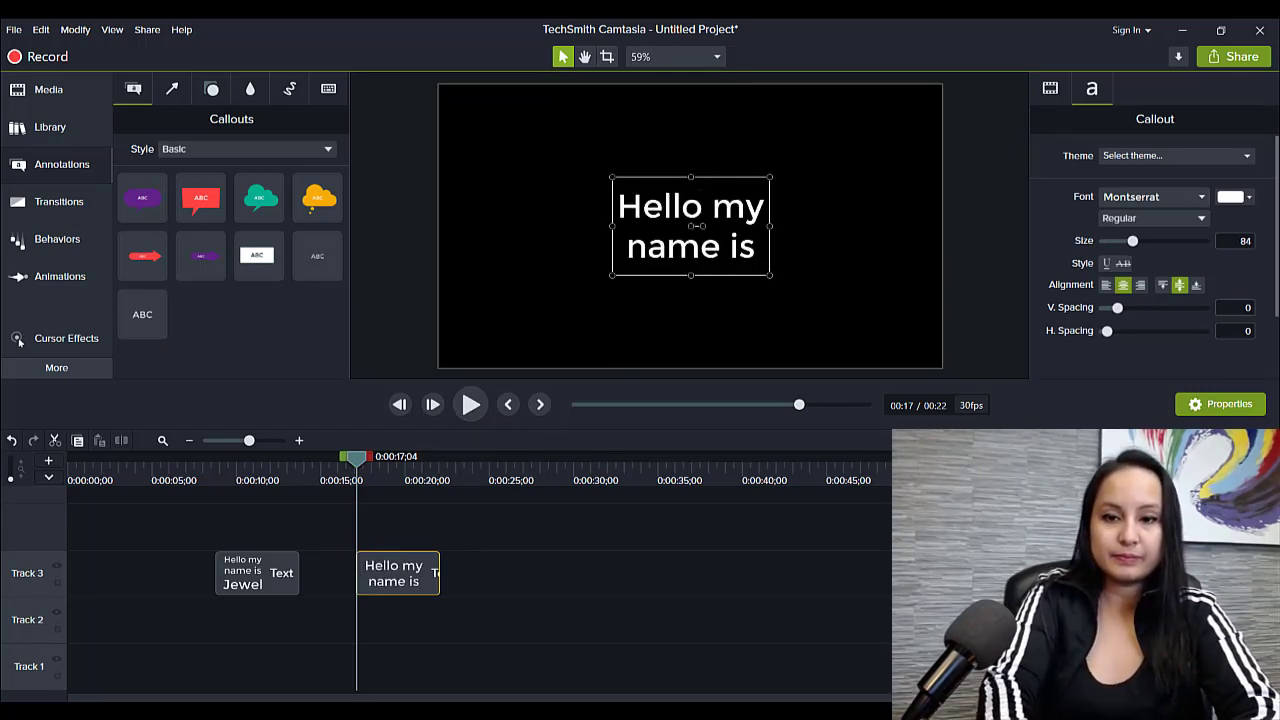
{"action": "type", "text": " Jewel"}
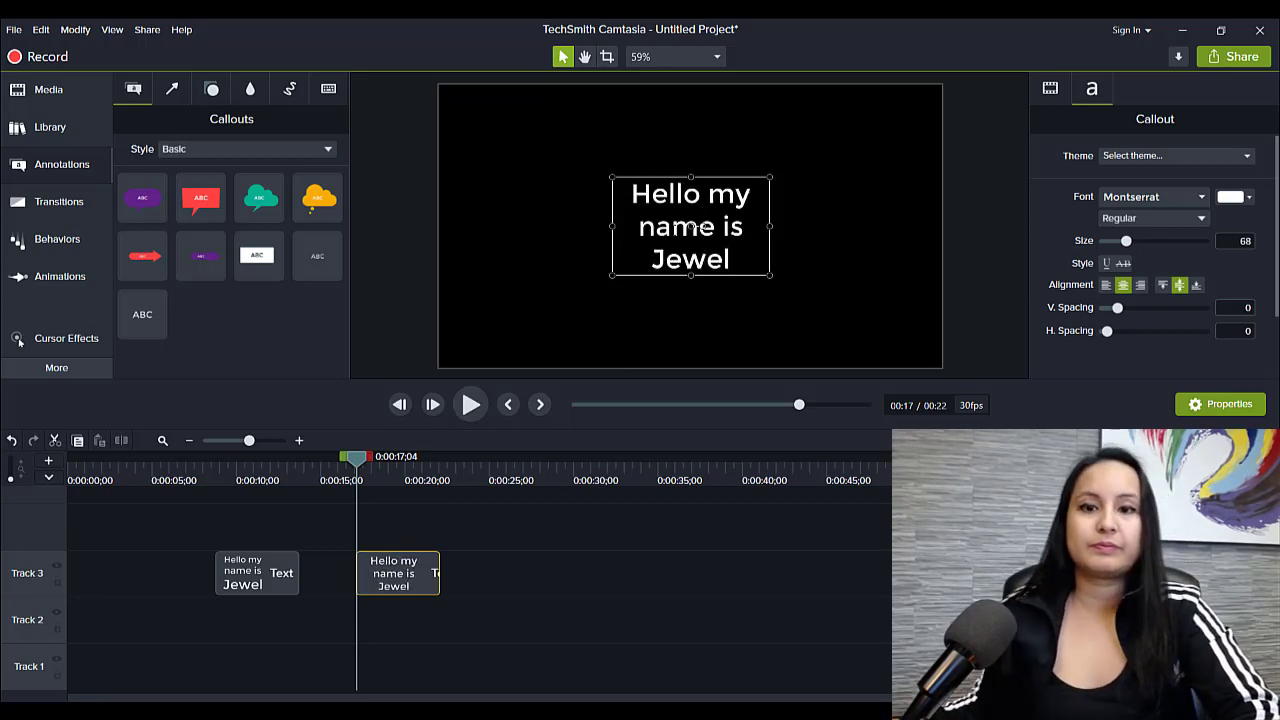
- Narrow the callout's box to about one word wide and apply the block text style to it
{"action": "left_click_drag", "start_coordinate": [769, 226], "coordinate": [686, 266]}
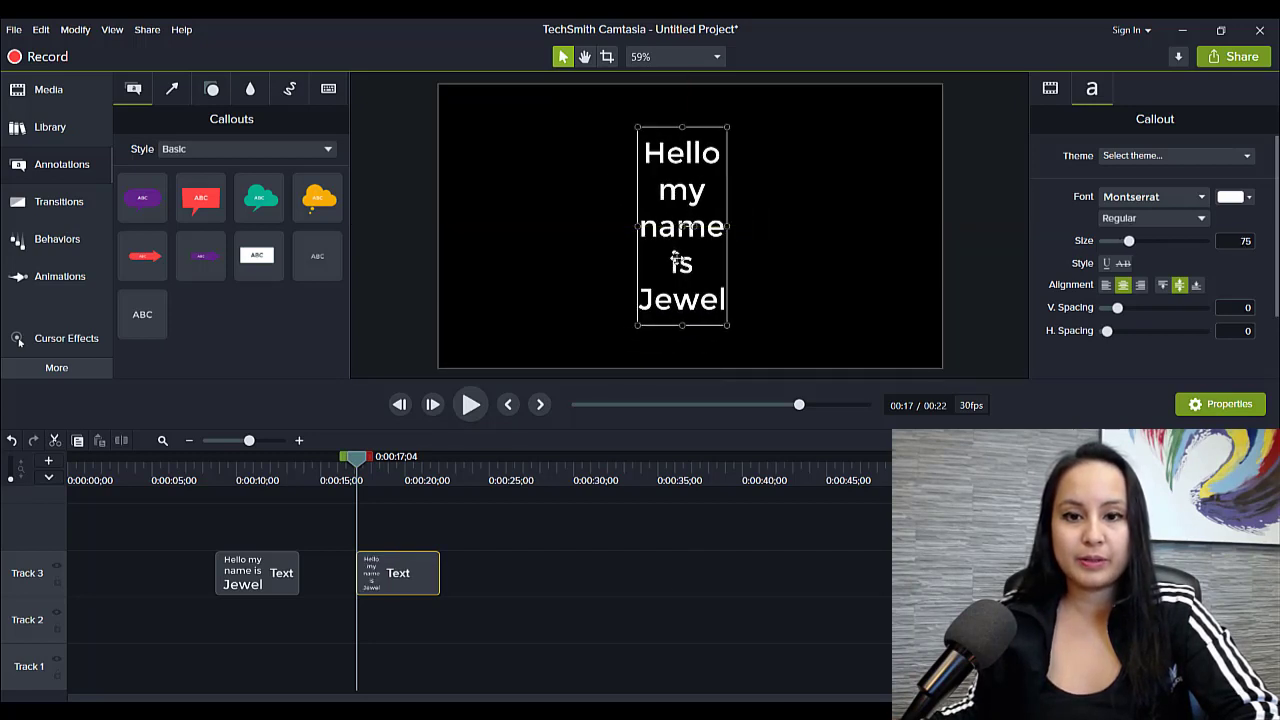
{"action": "right_click", "coordinate": [678, 264]}
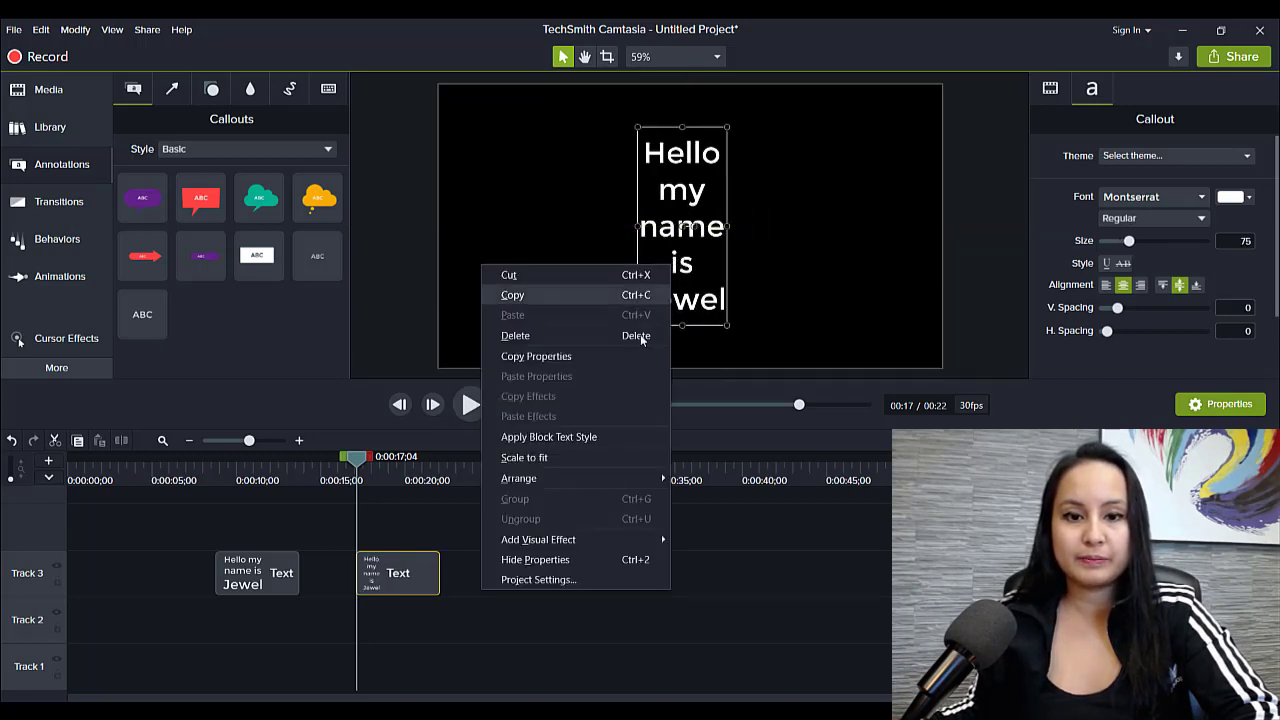
{"action": "left_click", "coordinate": [540, 440]}
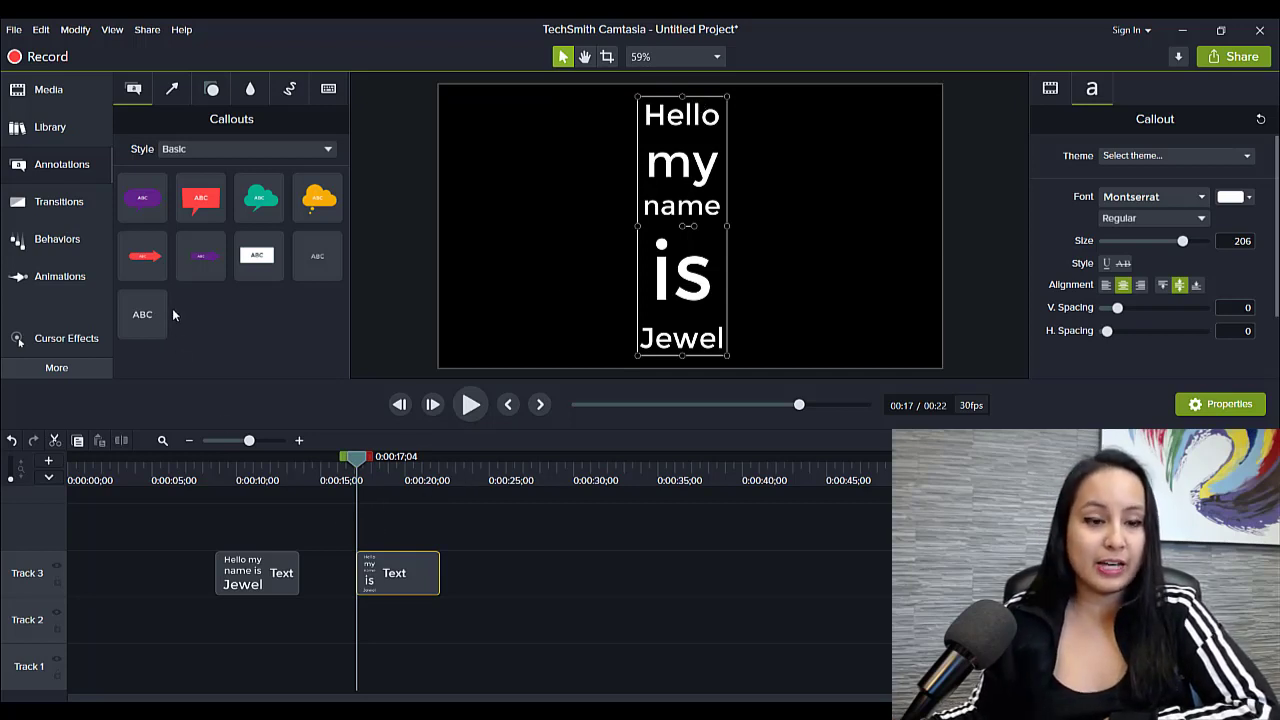
- Add another plain text callout to Track 3 at 0:00:24;16 with the first and last name on separate lines
{"action": "left_click", "coordinate": [482, 476]}
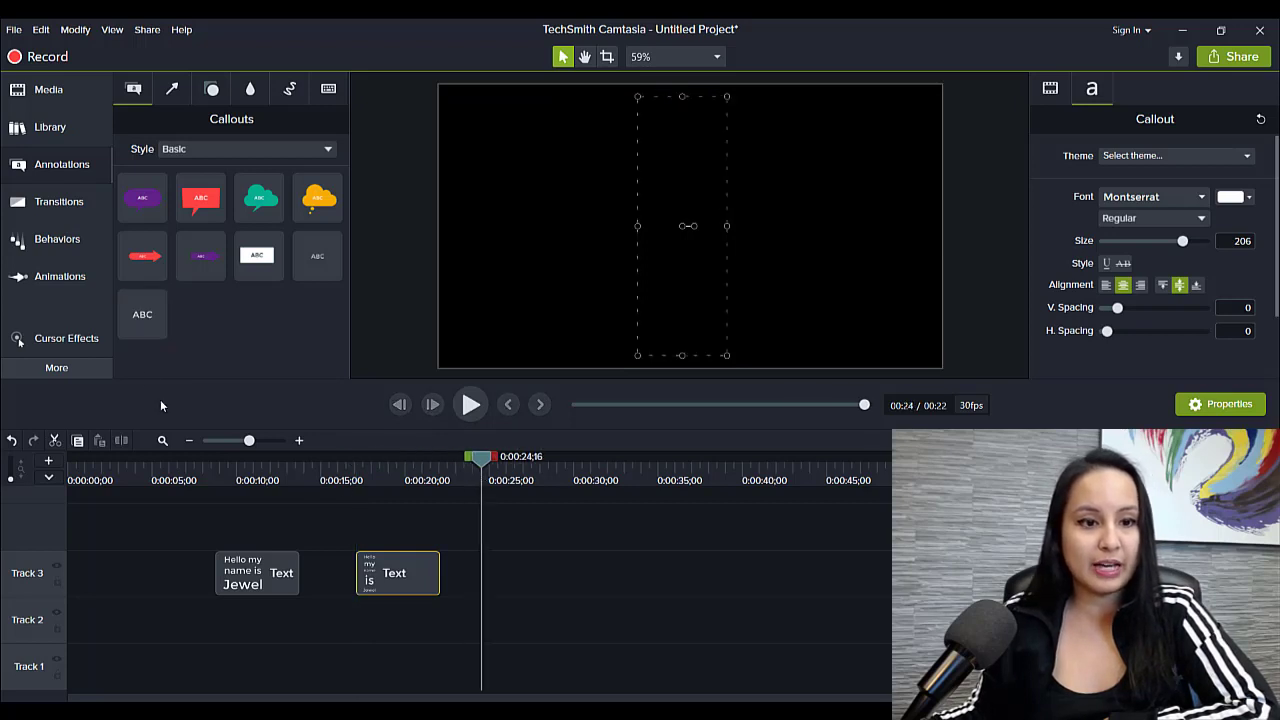
{"action": "left_click_drag", "start_coordinate": [145, 318], "coordinate": [492, 578]}
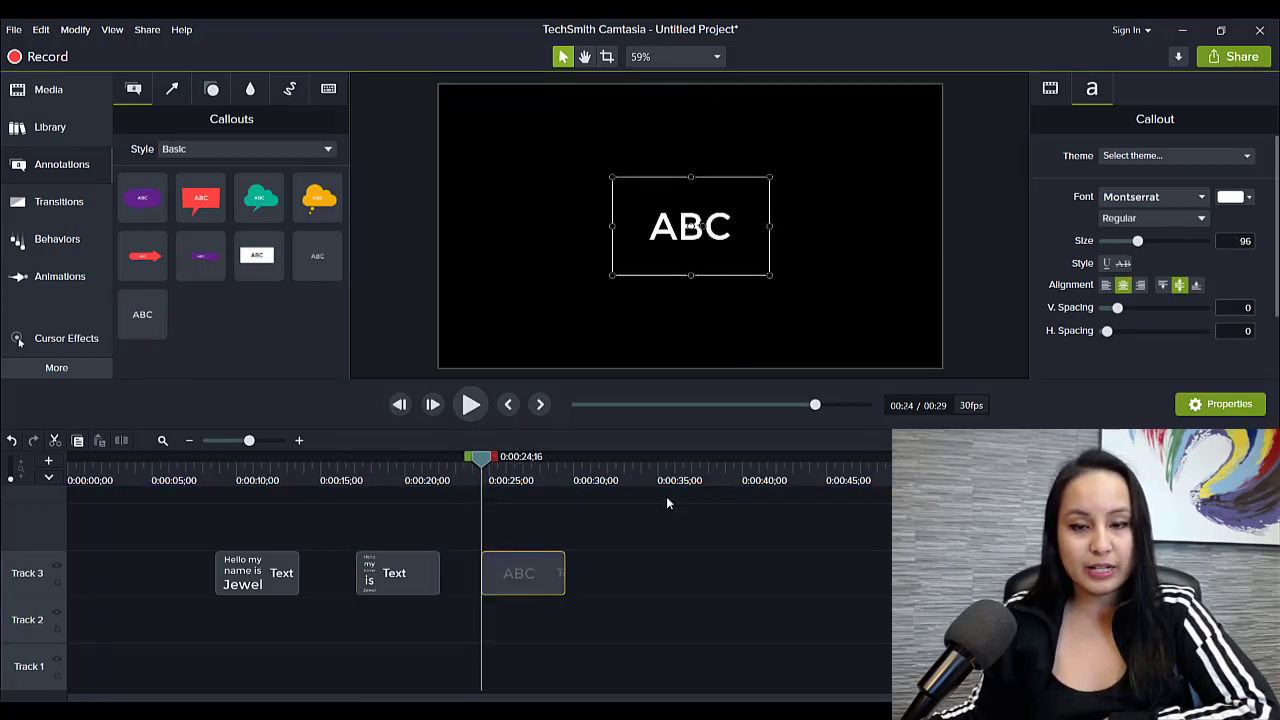
{"action": "double_click", "coordinate": [668, 230]}
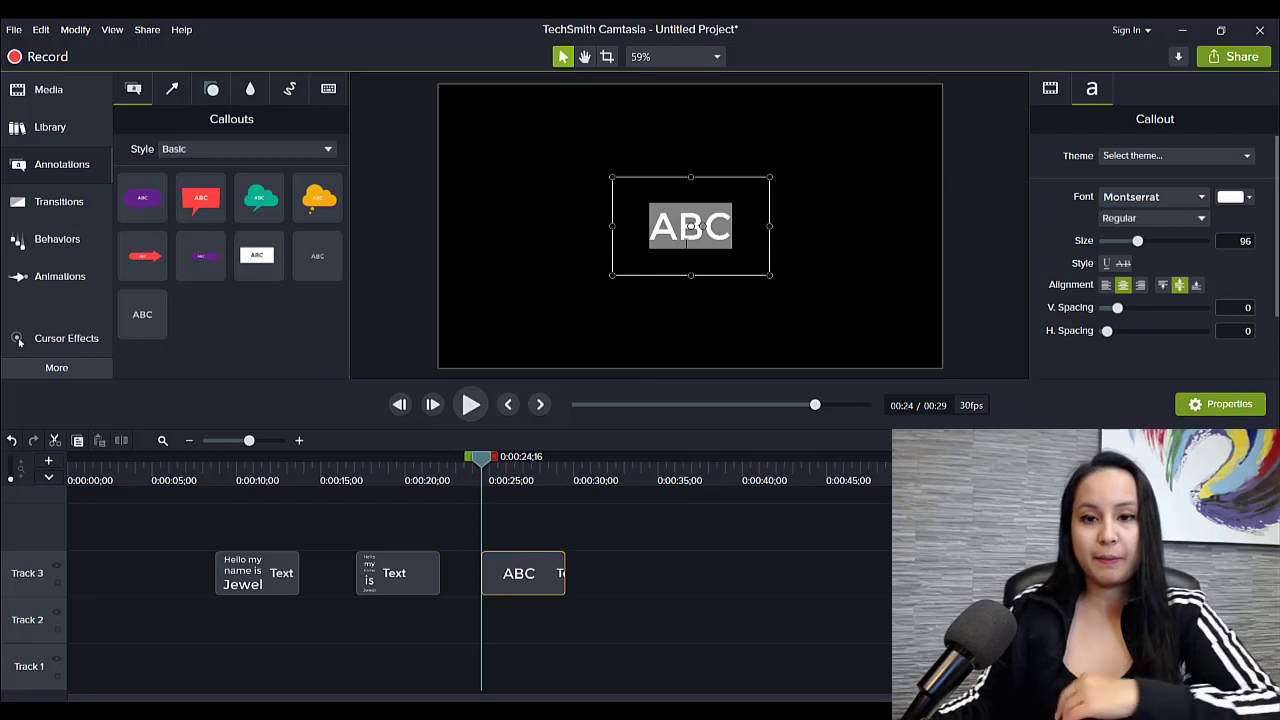
{"action": "type", "text": "Jewel"}
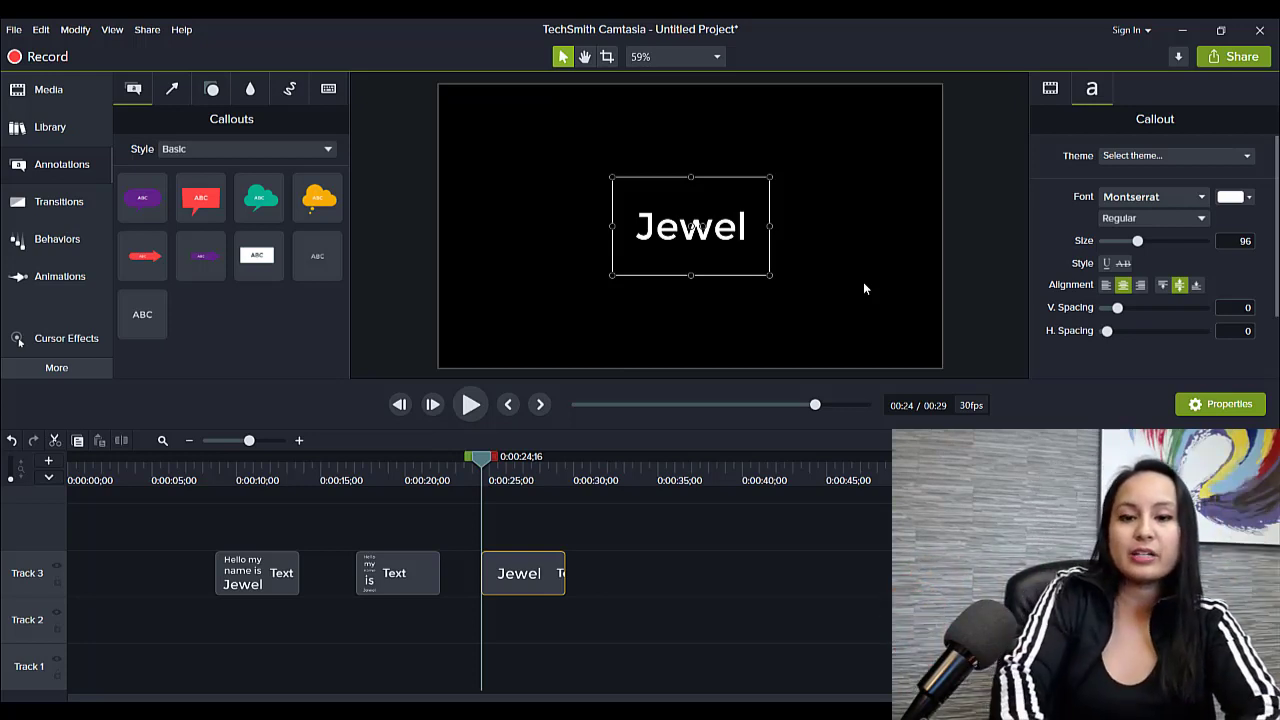
{"action": "key", "text": "Return"}
{"action": "type", "text": "Tolentino"}
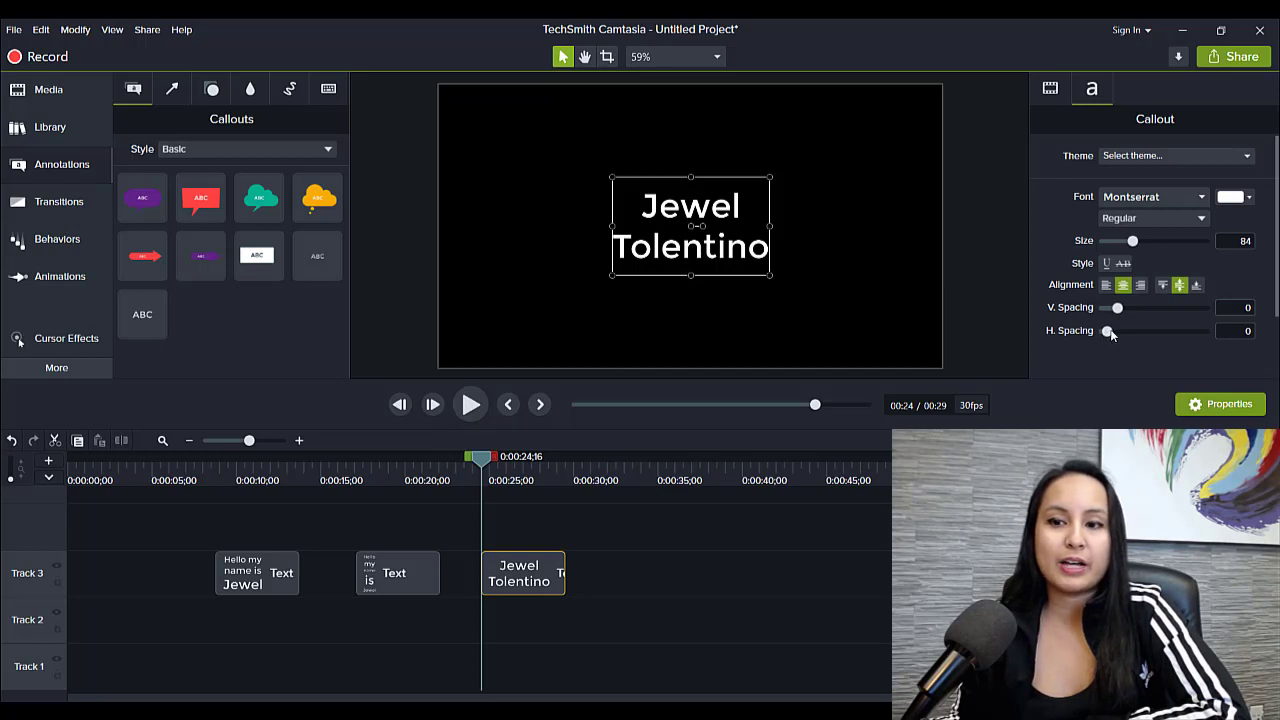
- Enlarge the name callout's box slightly and set its horizontal letter spacing to 0.1
{"action": "double_click", "coordinate": [668, 256]}
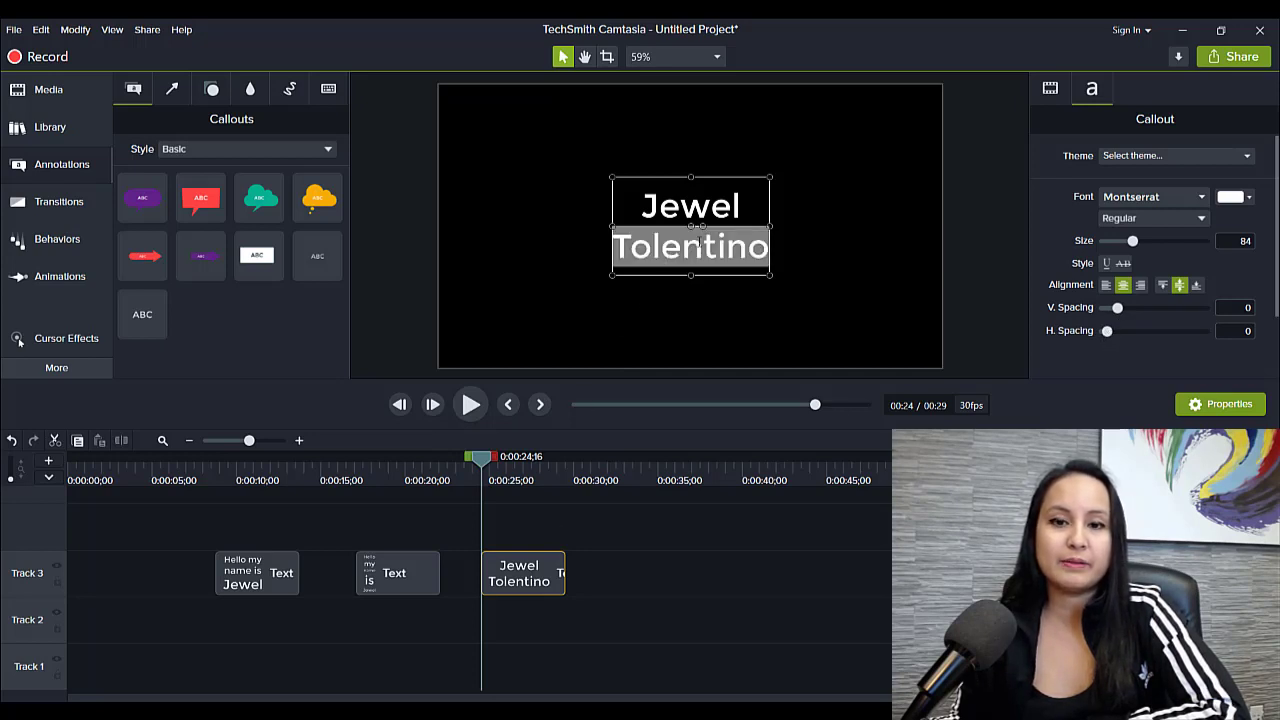
{"action": "left_click", "coordinate": [698, 242]}
{"action": "left_click_drag", "start_coordinate": [766, 250], "coordinate": [640, 196]}
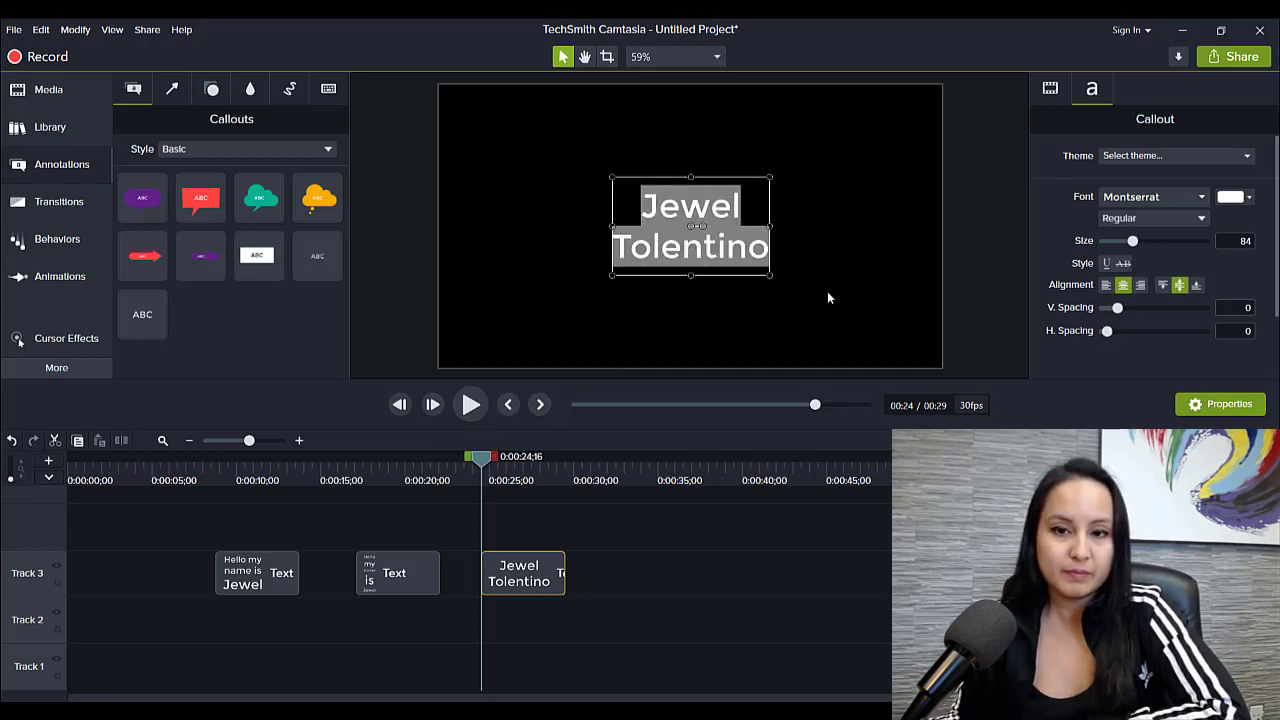
{"action": "left_click_drag", "start_coordinate": [770, 277], "coordinate": [802, 284]}
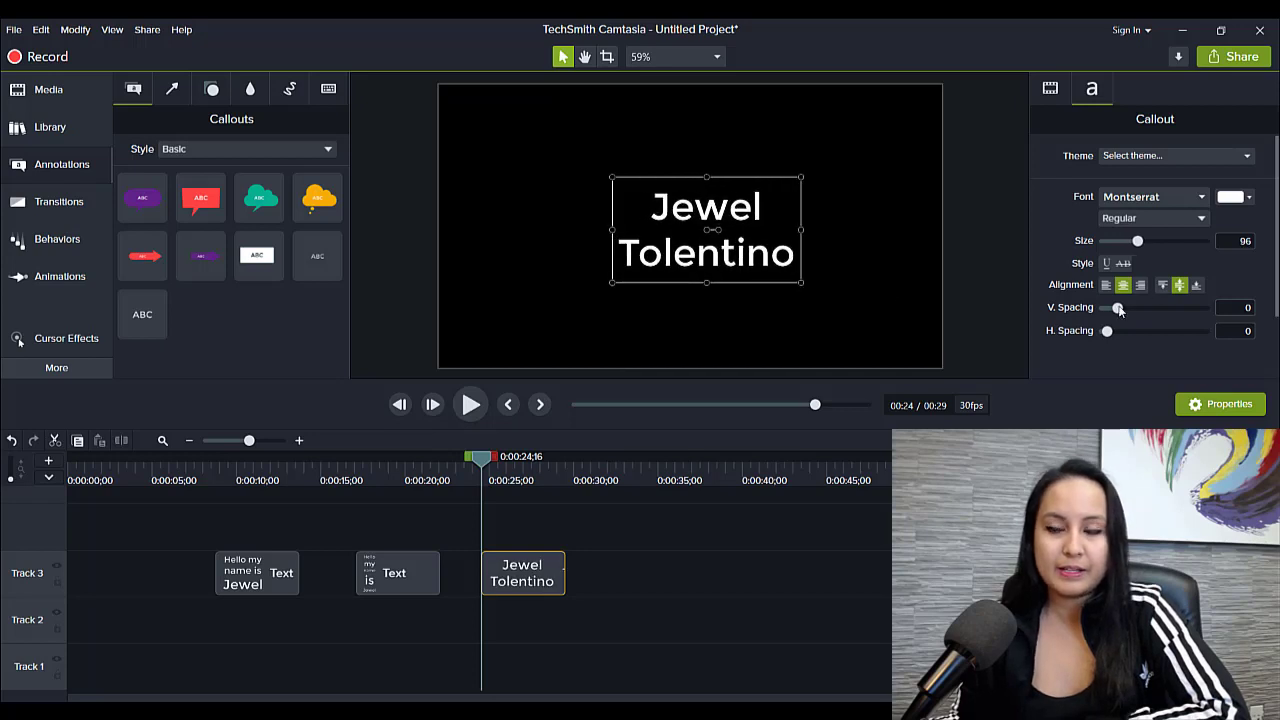
{"action": "mouse_move", "coordinate": [1107, 331]}
{"action": "left_mouse_down"}
{"action": "mouse_move", "coordinate": [1145, 336]}
{"action": "mouse_move", "coordinate": [1090, 336]}
{"action": "mouse_move", "coordinate": [1147, 331]}
{"action": "mouse_move", "coordinate": [1113, 333]}
{"action": "left_mouse_up"}
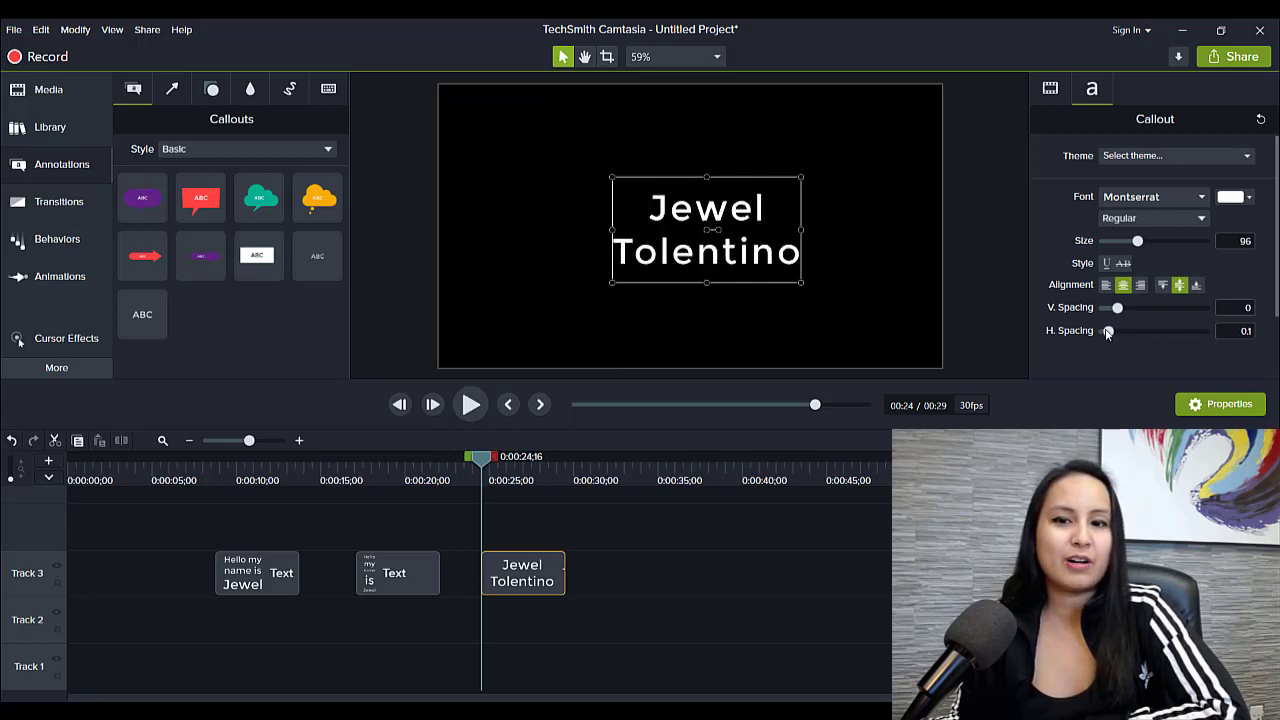
{"action": "mouse_move", "coordinate": [1113, 333]}
{"action": "left_mouse_down"}
{"action": "mouse_move", "coordinate": [1100, 337]}
{"action": "mouse_move", "coordinate": [1139, 331]}
{"action": "mouse_move", "coordinate": [1108, 334]}
{"action": "left_mouse_up"}
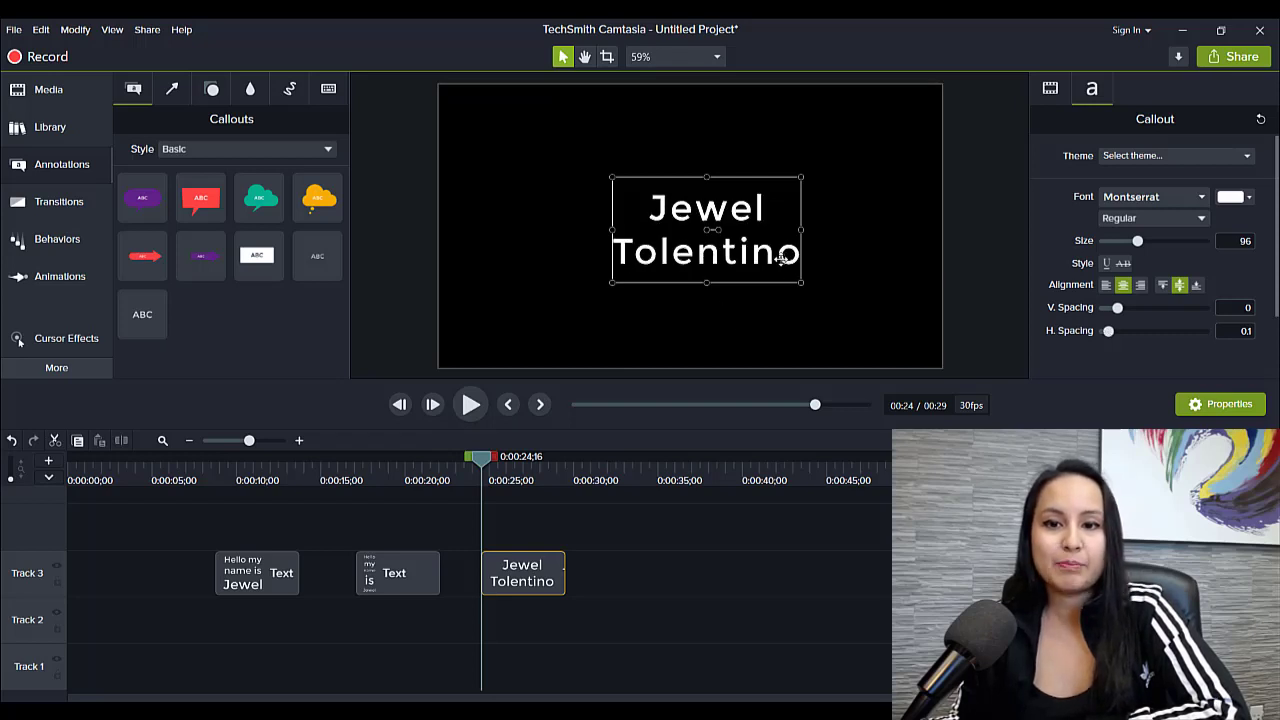
- Spread out the first name in the callout by inserting a space between each of its letters
{"action": "double_click", "coordinate": [712, 205]}
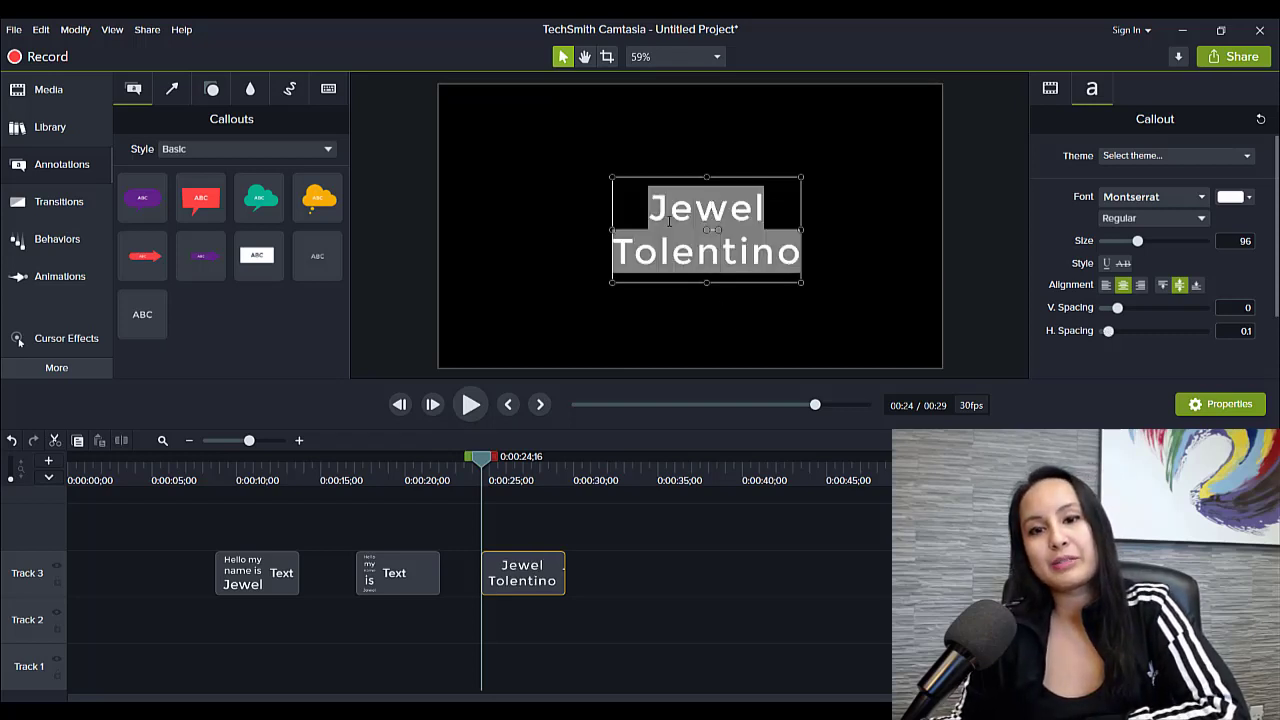
{"action": "left_click", "coordinate": [712, 205]}
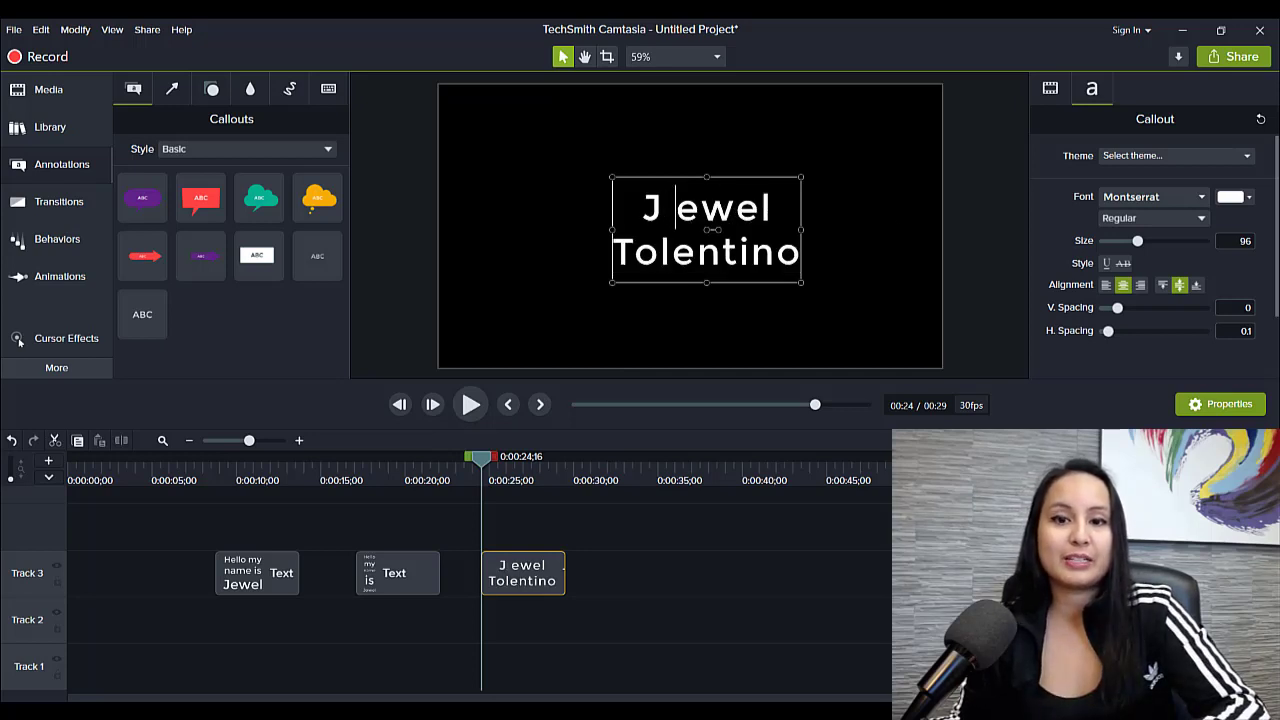
{"action": "key", "text": "Right"}
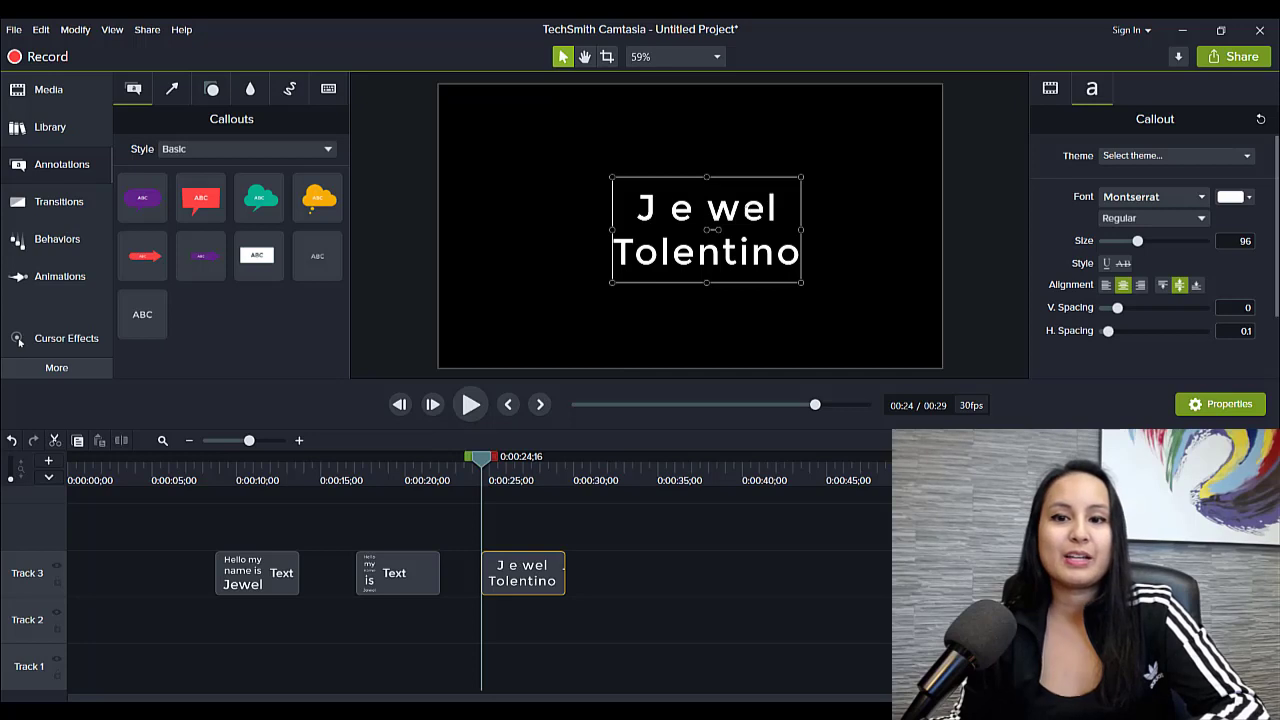
{"action": "key", "text": "Right"}
{"action": "key", "text": "Right"}
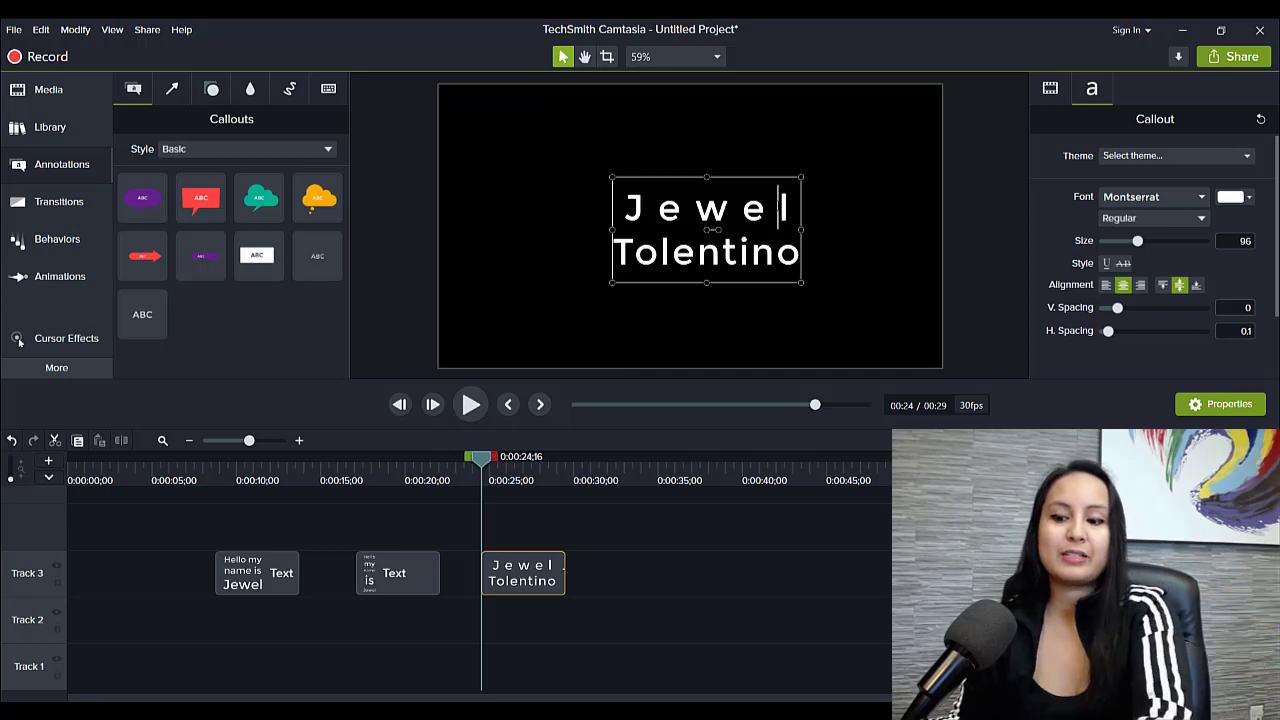
- Remove the manually inserted spaces between the letters of the first name
{"action": "key", "text": "BackSpace"}
{"action": "key", "text": "Left"}
{"action": "key", "text": "BackSpace"}
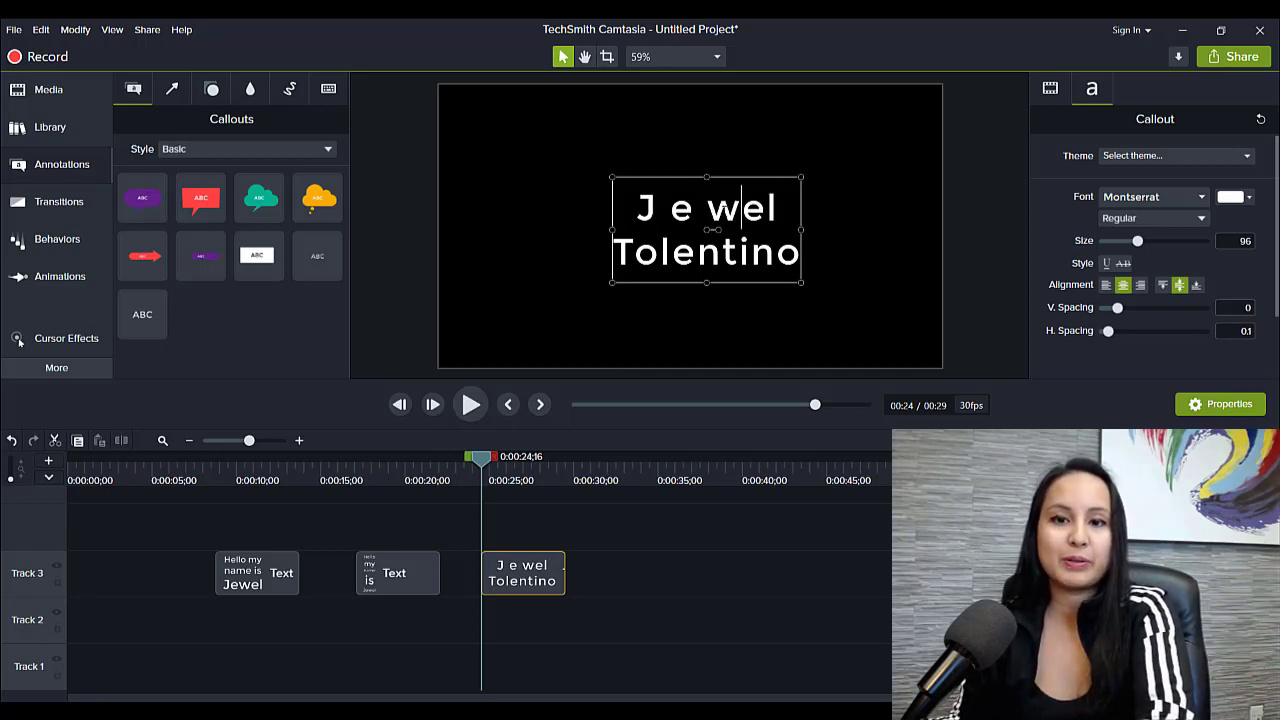
{"action": "key", "text": "BackSpace"}
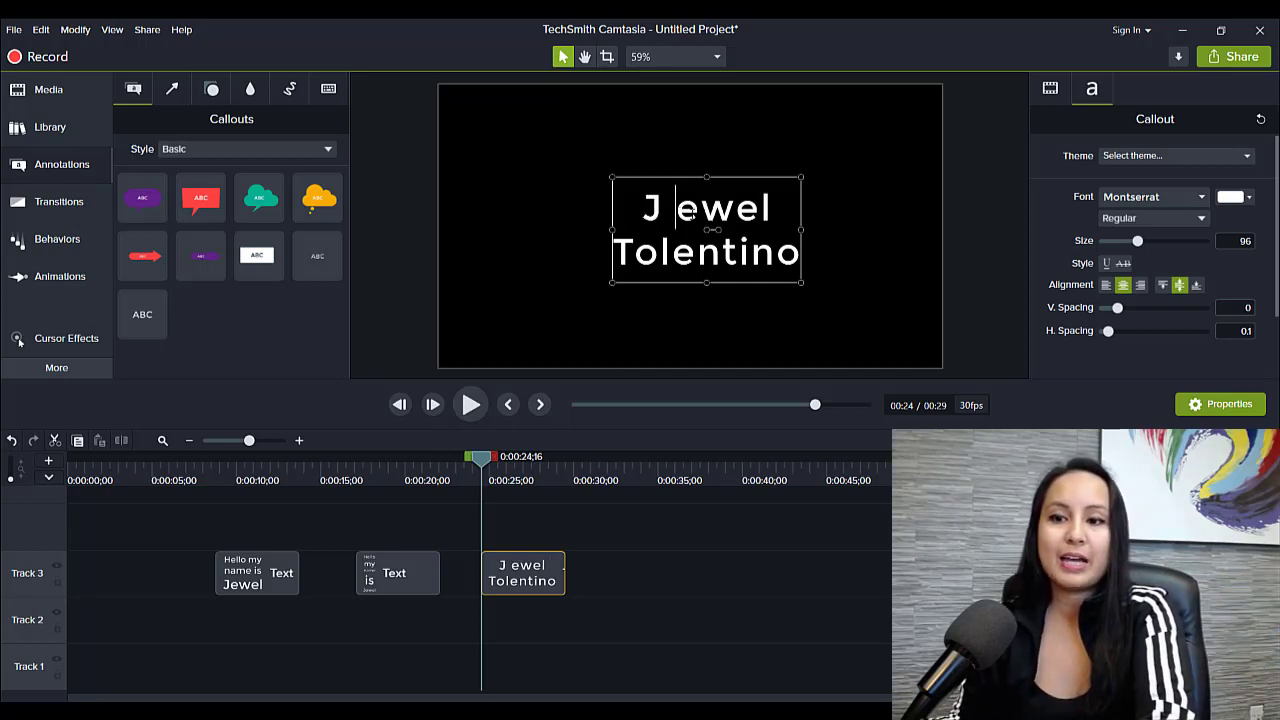
{"action": "key", "text": "BackSpace"}
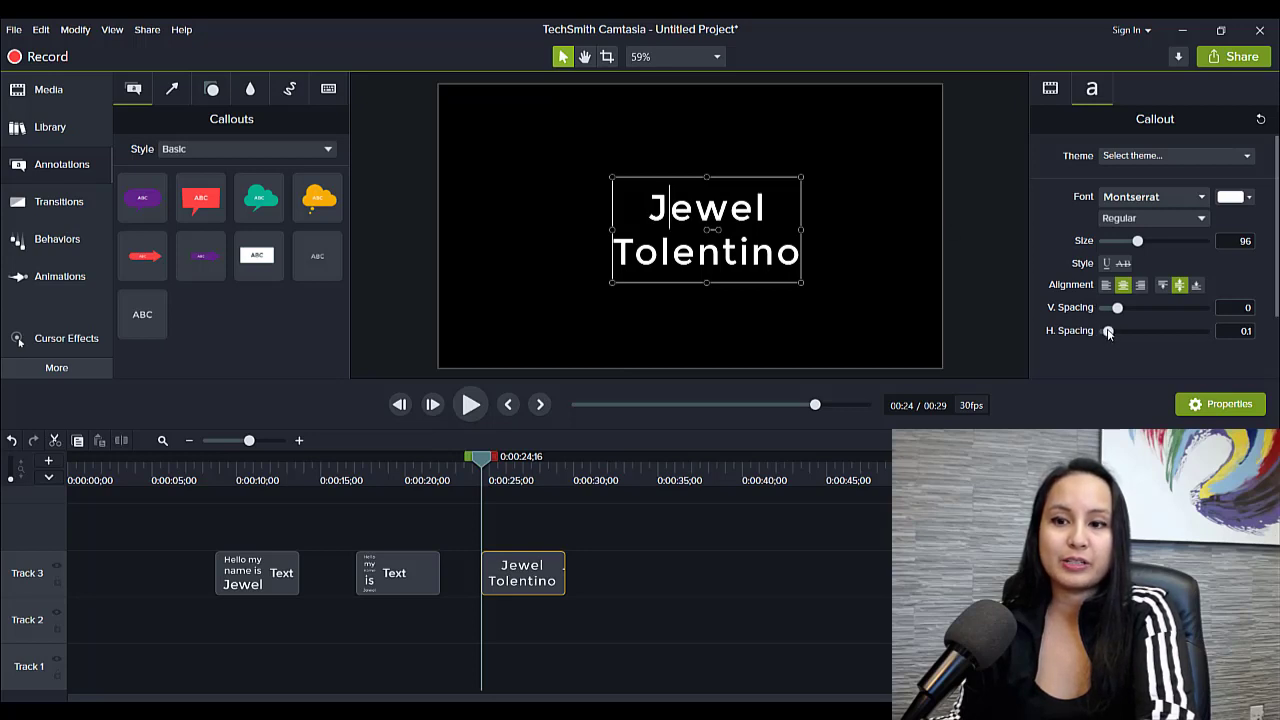
- Set the horizontal spacing of only the first-name line in the callout to 0.5
{"action": "key", "text": "Home"}
{"action": "key", "text": "shift+End"}
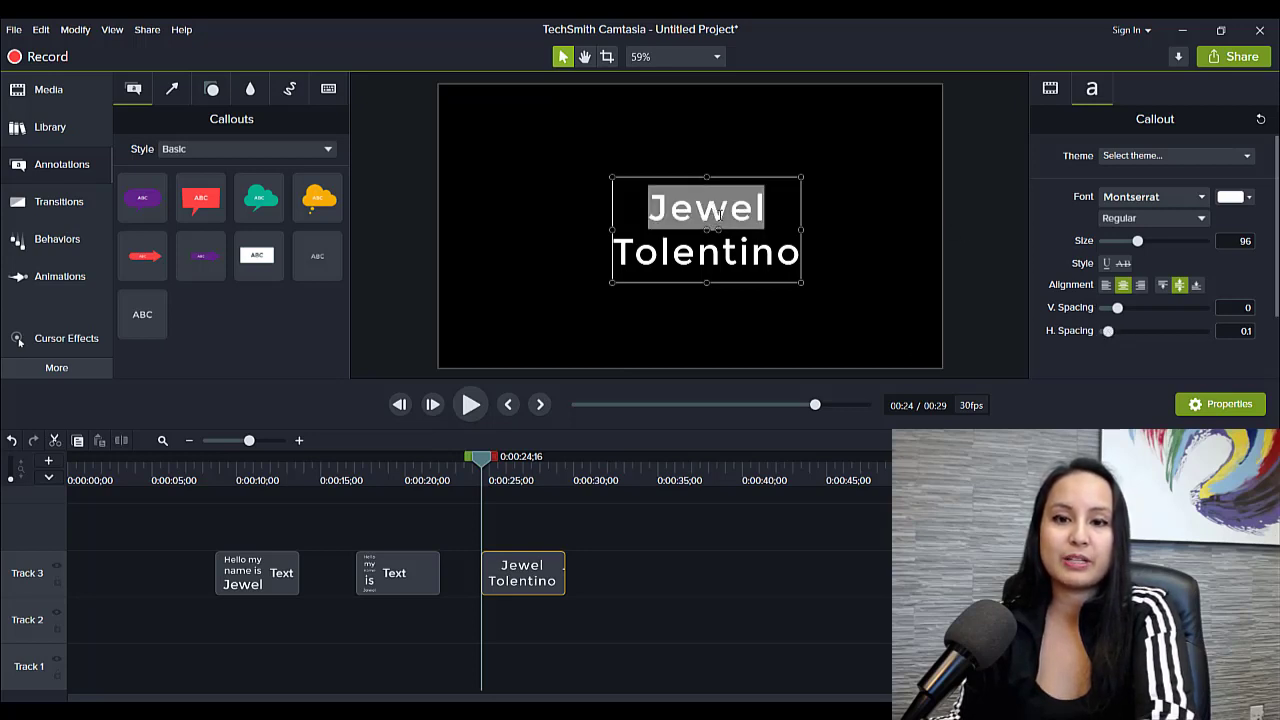
{"action": "left_click_drag", "start_coordinate": [1108, 333], "coordinate": [1116, 333]}
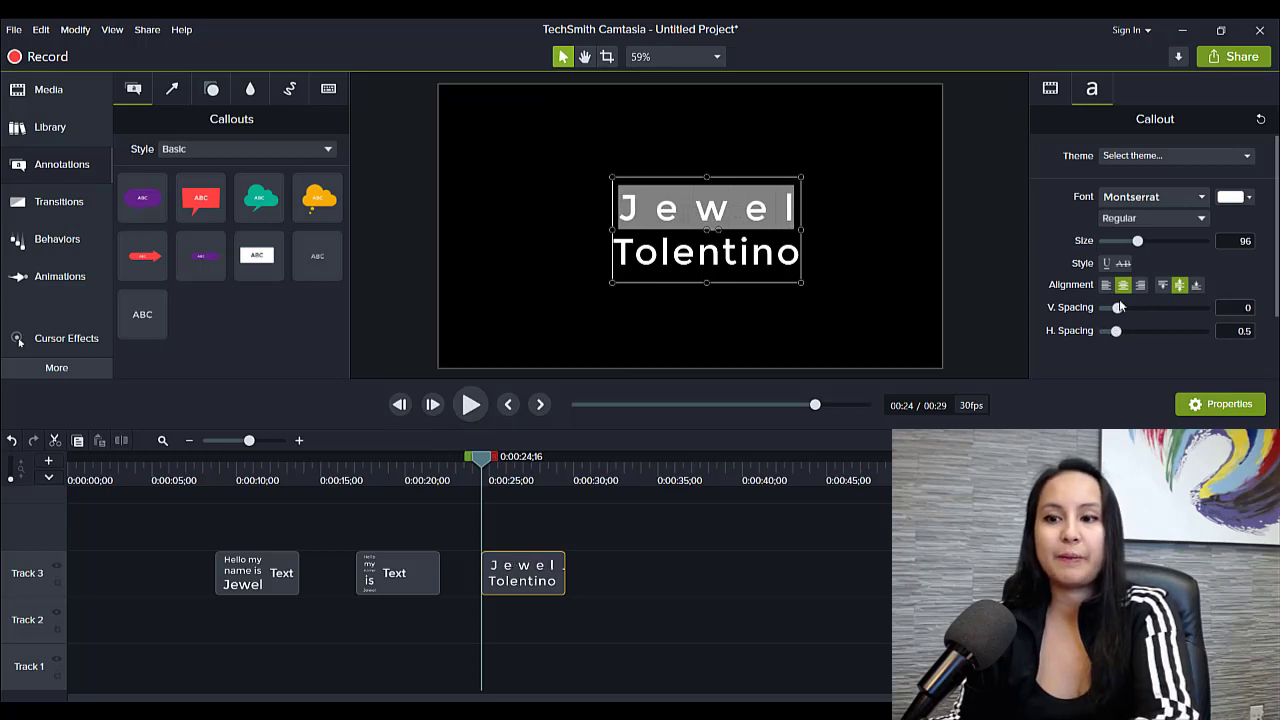
- Set the vertical spacing of both lines of the name callout to 0.3
{"action": "double_click", "coordinate": [756, 255]}
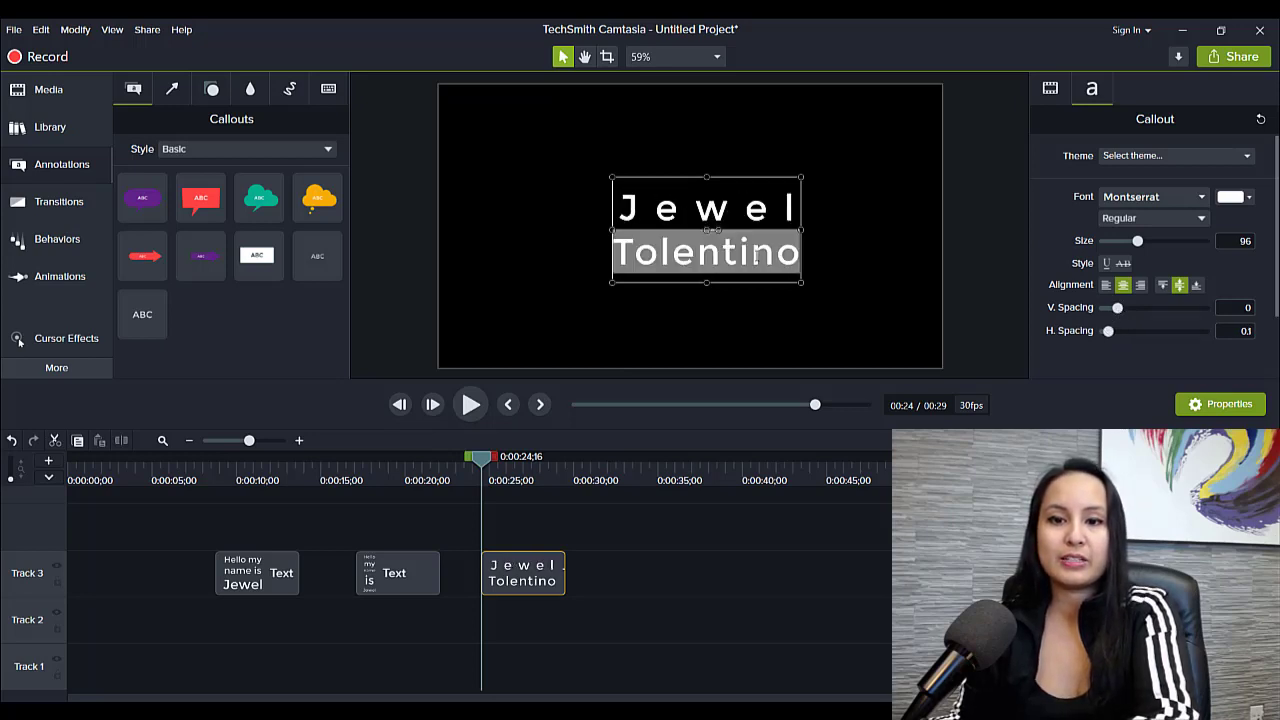
{"action": "key", "text": "ctrl+a"}
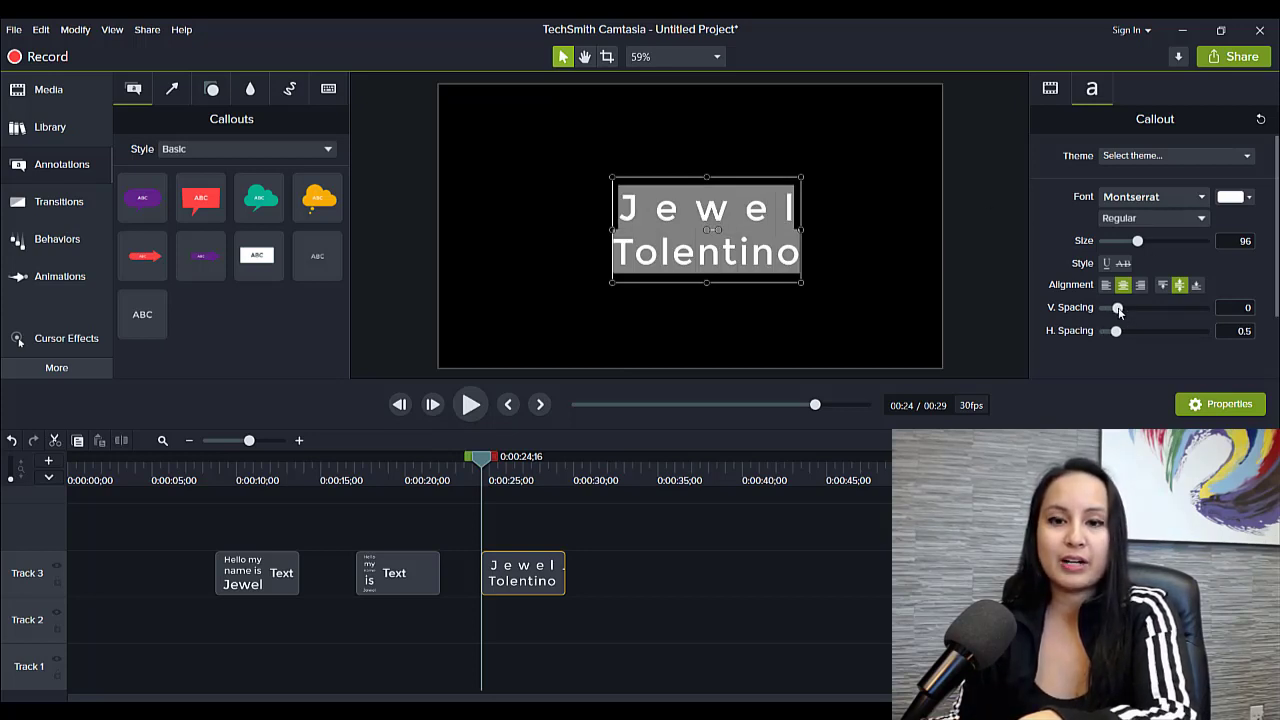
{"action": "mouse_move", "coordinate": [1118, 309]}
{"action": "left_mouse_down"}
{"action": "mouse_move", "coordinate": [1142, 309]}
{"action": "mouse_move", "coordinate": [1125, 309]}
{"action": "left_mouse_up"}
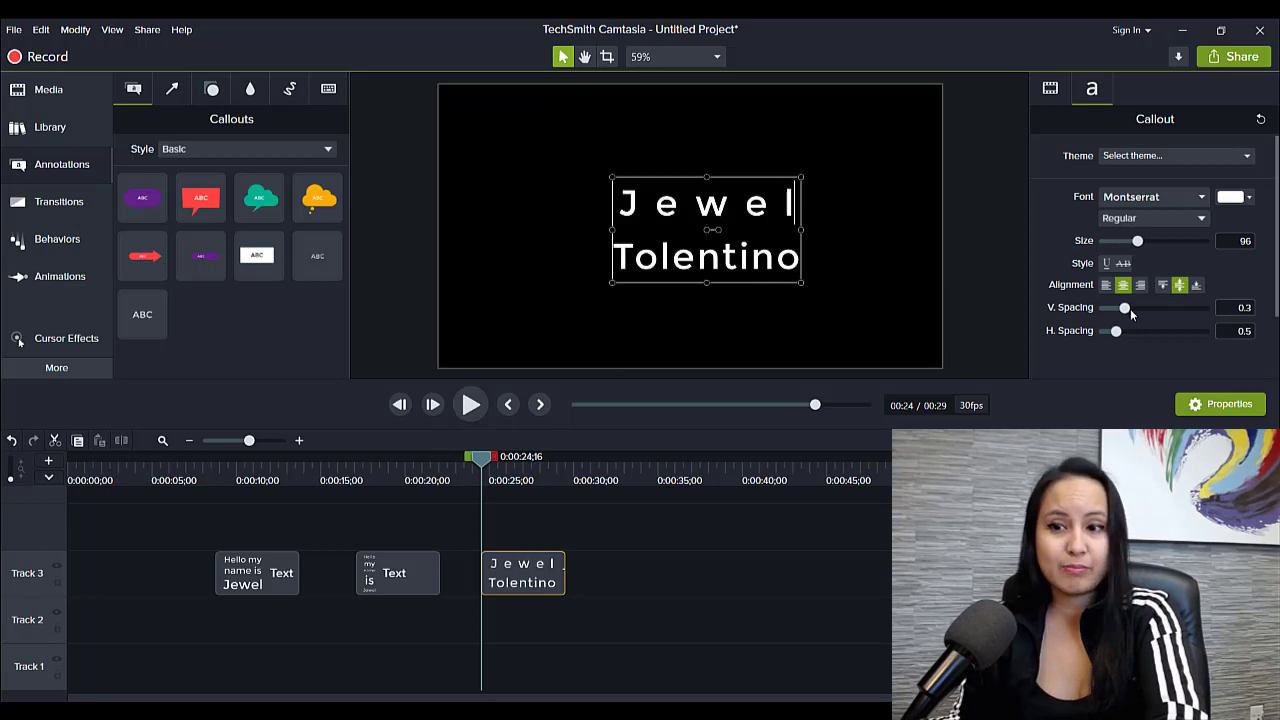
- Add the Juno Awards Tickets image to Track 3 at 0:00:32;16 and move the playhead to 0:00:34;16 within it
{"action": "left_click", "coordinate": [32, 91]}
{"action": "left_click", "coordinate": [614, 478]}
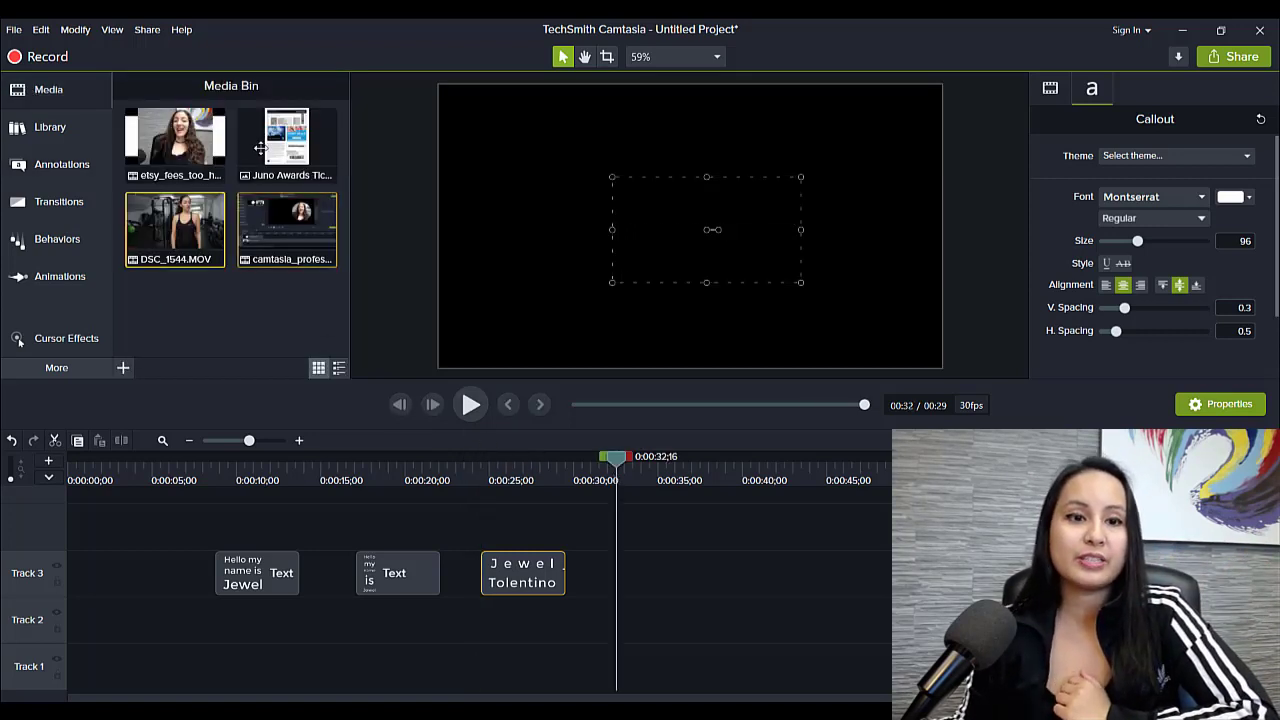
{"action": "left_click_drag", "start_coordinate": [255, 148], "coordinate": [250, 145]}
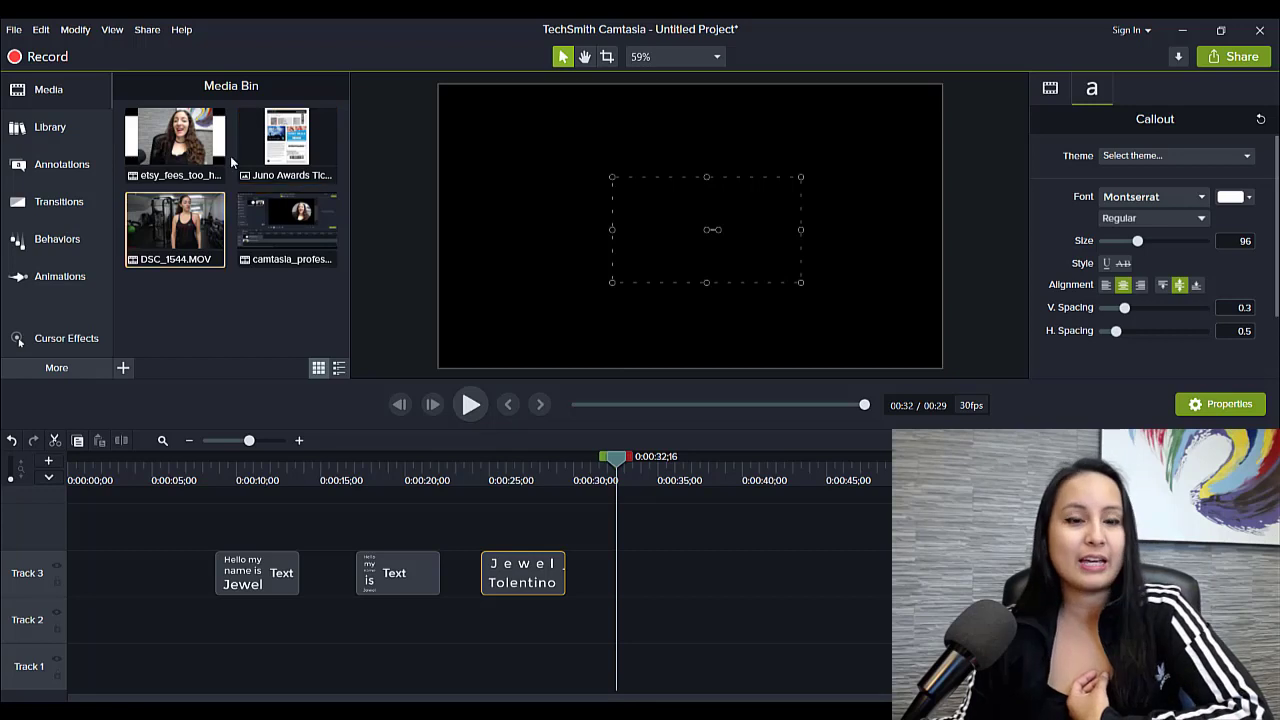
{"action": "left_click_drag", "start_coordinate": [263, 152], "coordinate": [626, 578]}
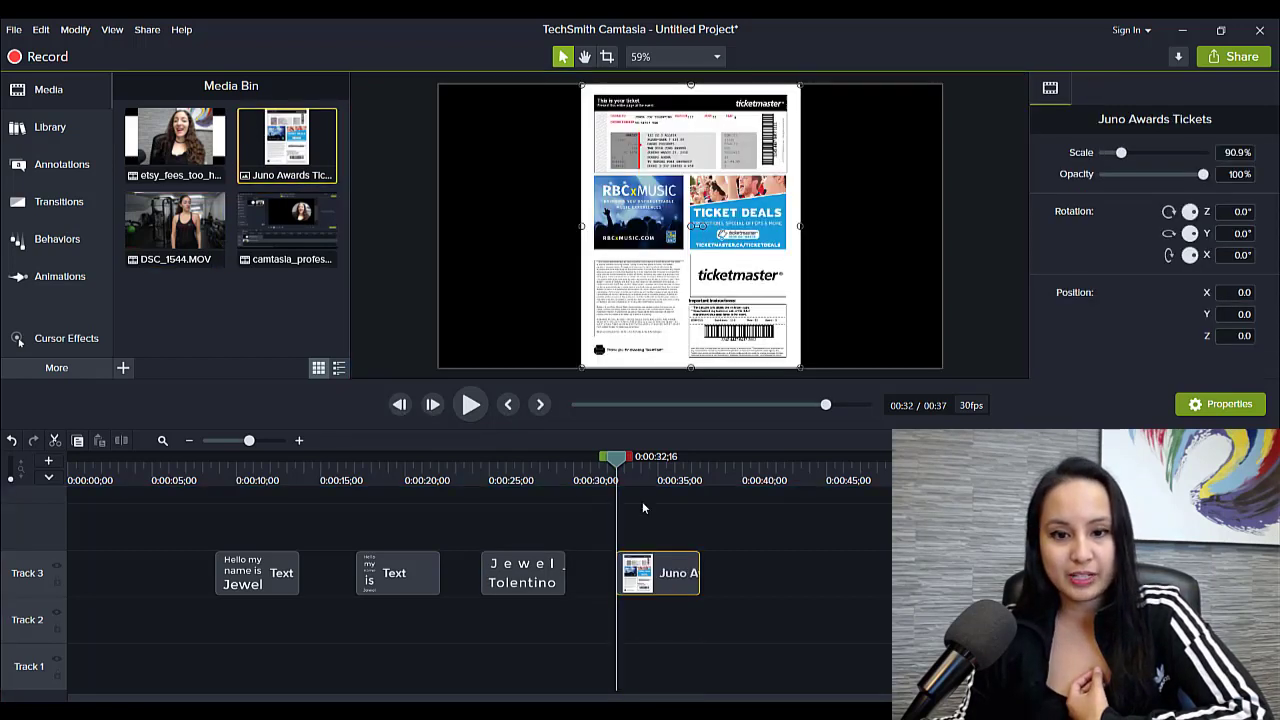
{"action": "mouse_move", "coordinate": [634, 485]}
{"action": "left_mouse_down"}
{"action": "mouse_move", "coordinate": [657, 484]}
{"action": "mouse_move", "coordinate": [603, 484]}
{"action": "mouse_move", "coordinate": [663, 484]}
{"action": "mouse_move", "coordinate": [638, 485]}
{"action": "mouse_move", "coordinate": [651, 484]}
{"action": "left_mouse_up"}
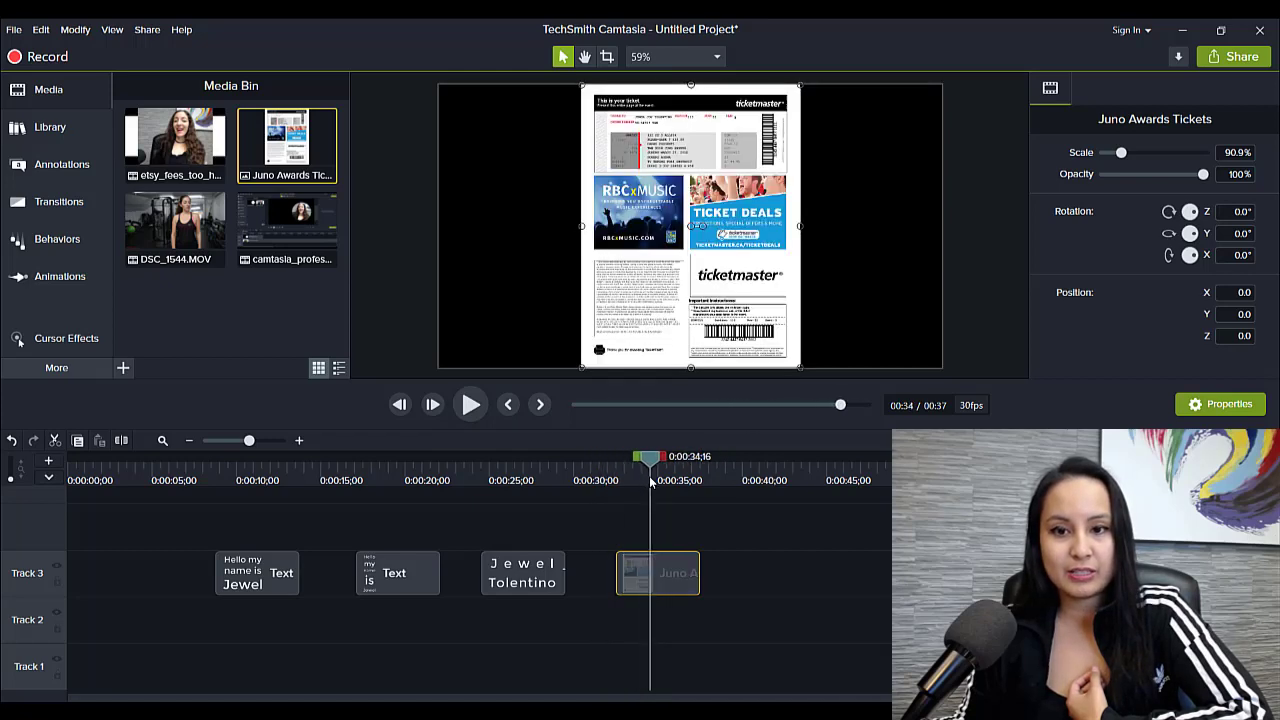
{"action": "left_click_drag", "start_coordinate": [690, 556], "coordinate": [655, 580]}
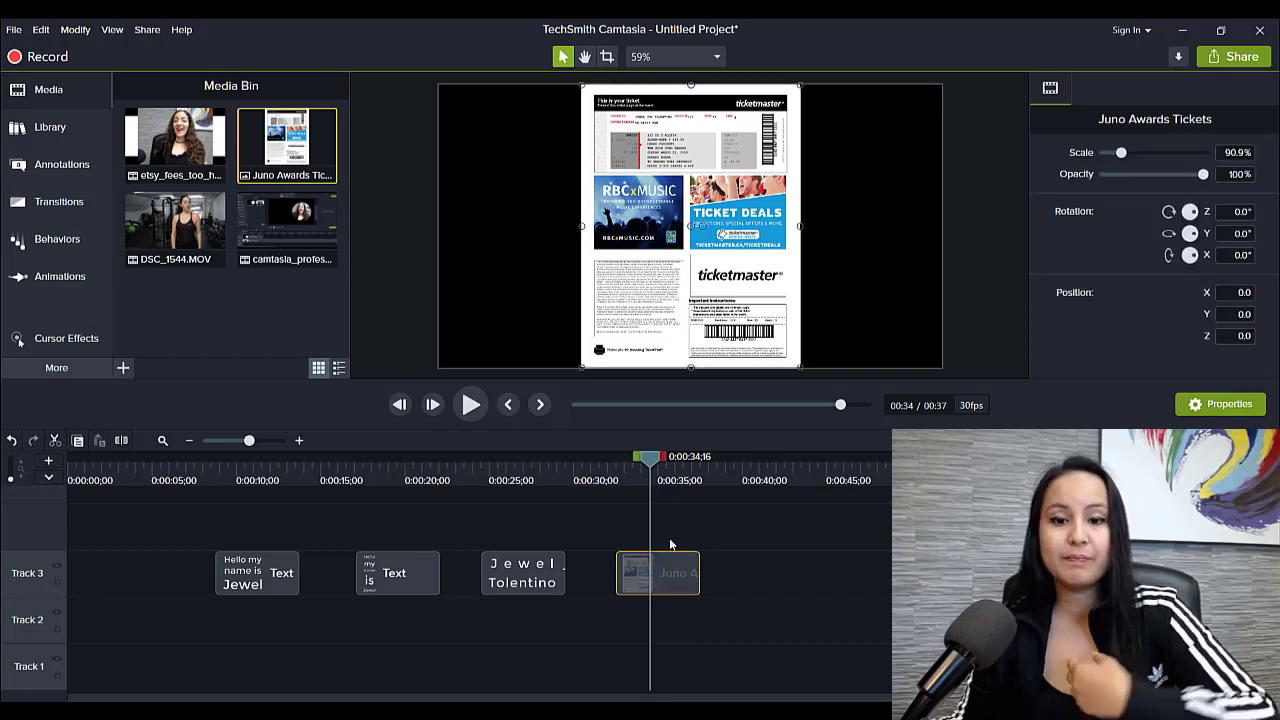
- Delete the Juno Awards Tickets image clip from Track 3 of the timeline
{"action": "key", "text": "Delete"}
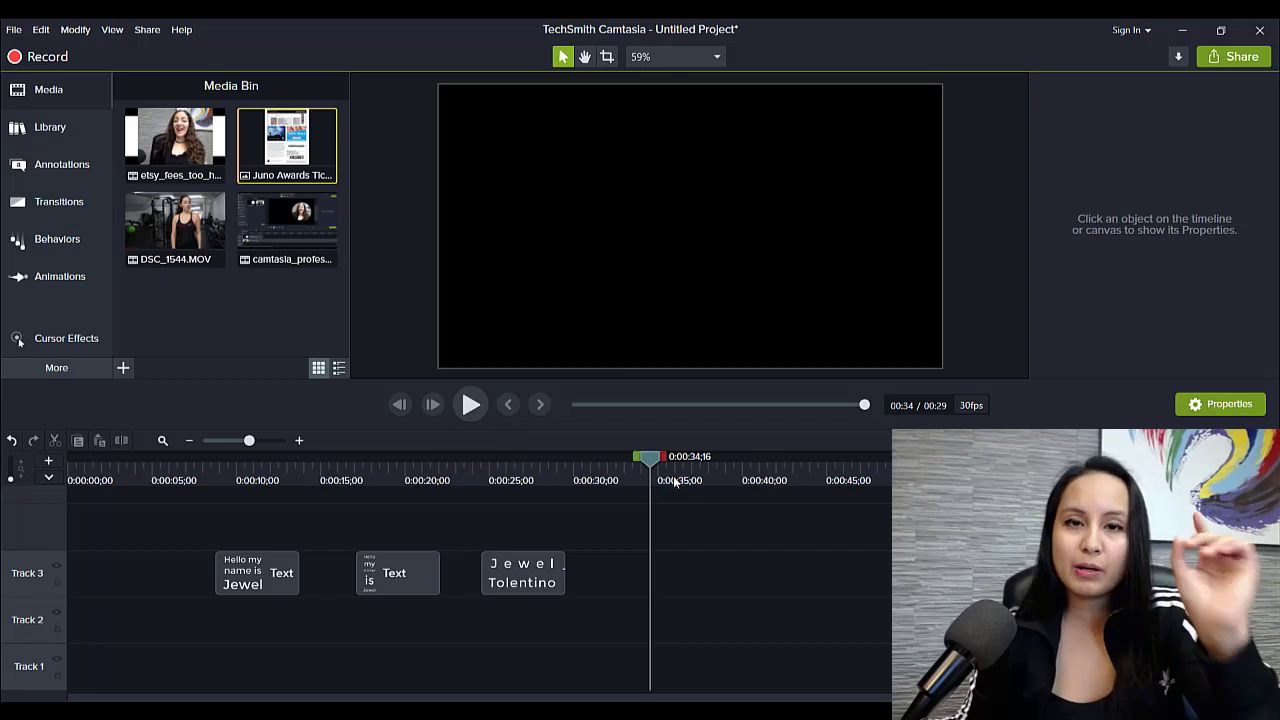
- Examine the canvas dimension presets in the project settings, including the widescreen, social media and iOS device sizes, and leave the settings unchanged
{"action": "left_click", "coordinate": [13, 30]}
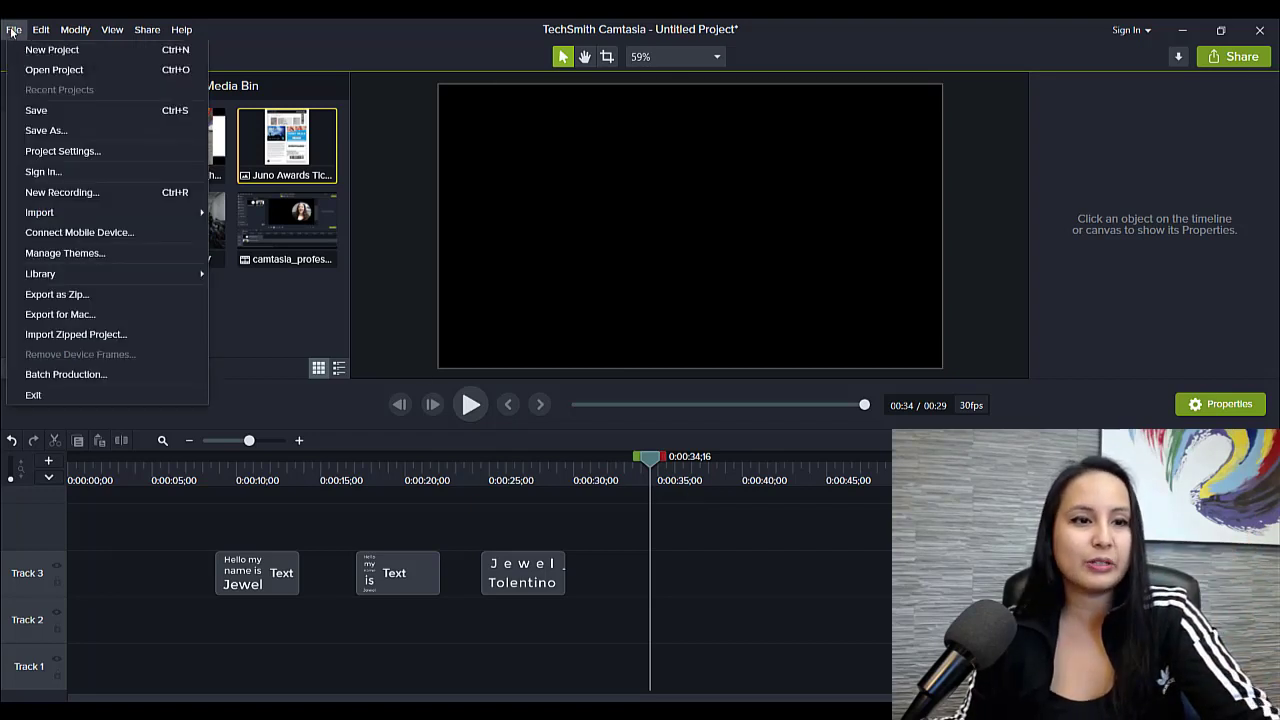
{"action": "left_click", "coordinate": [35, 153]}
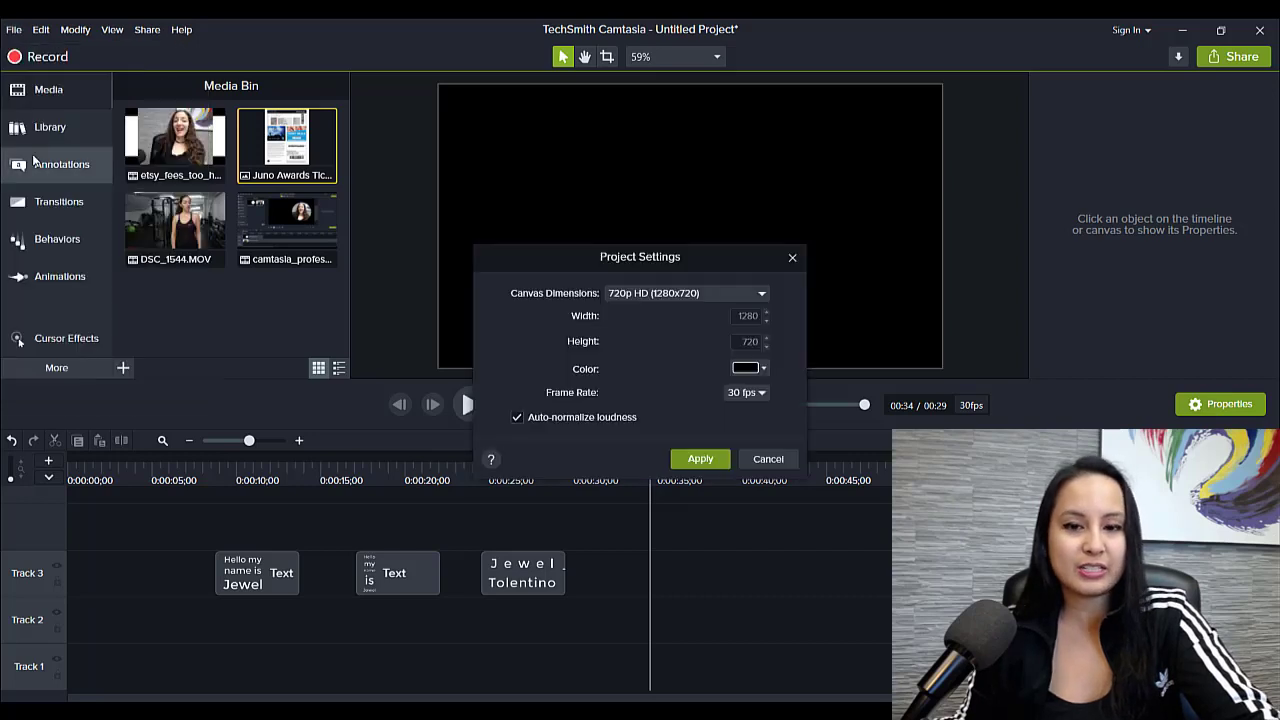
{"action": "left_click", "coordinate": [762, 296]}
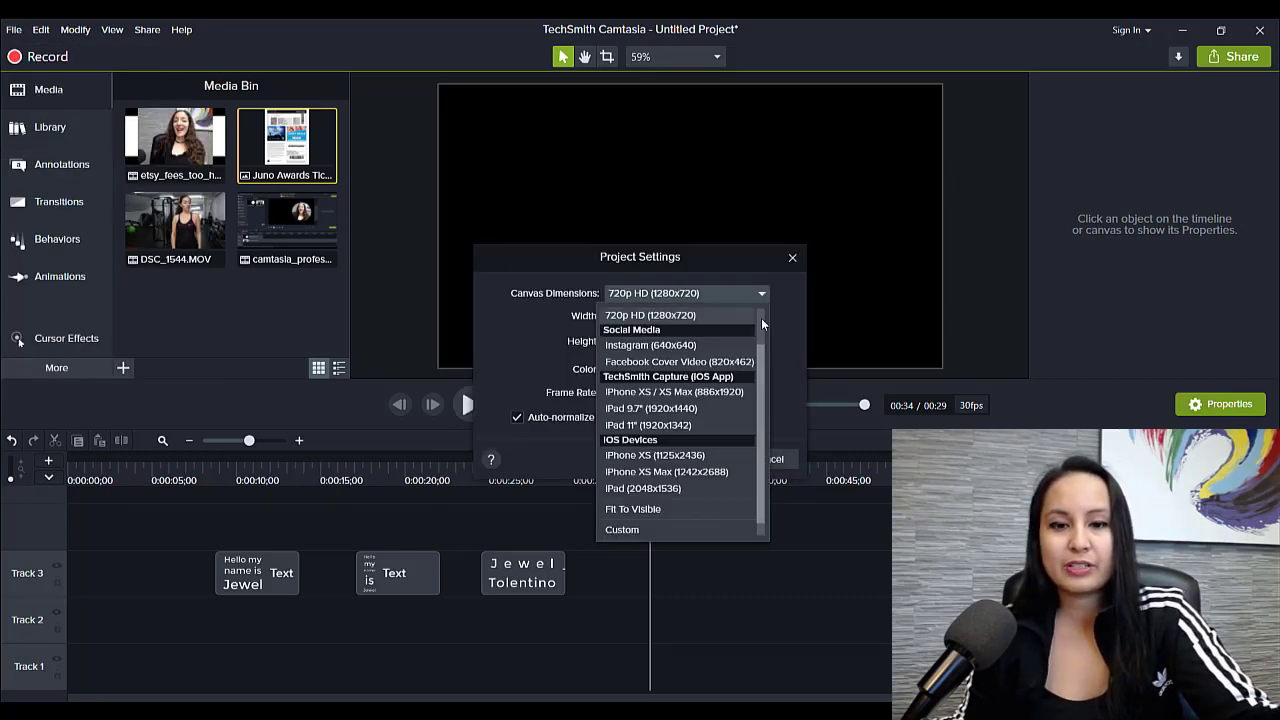
{"action": "scroll", "coordinate": [726, 433], "scroll_direction": "up", "scroll_amount": 2}
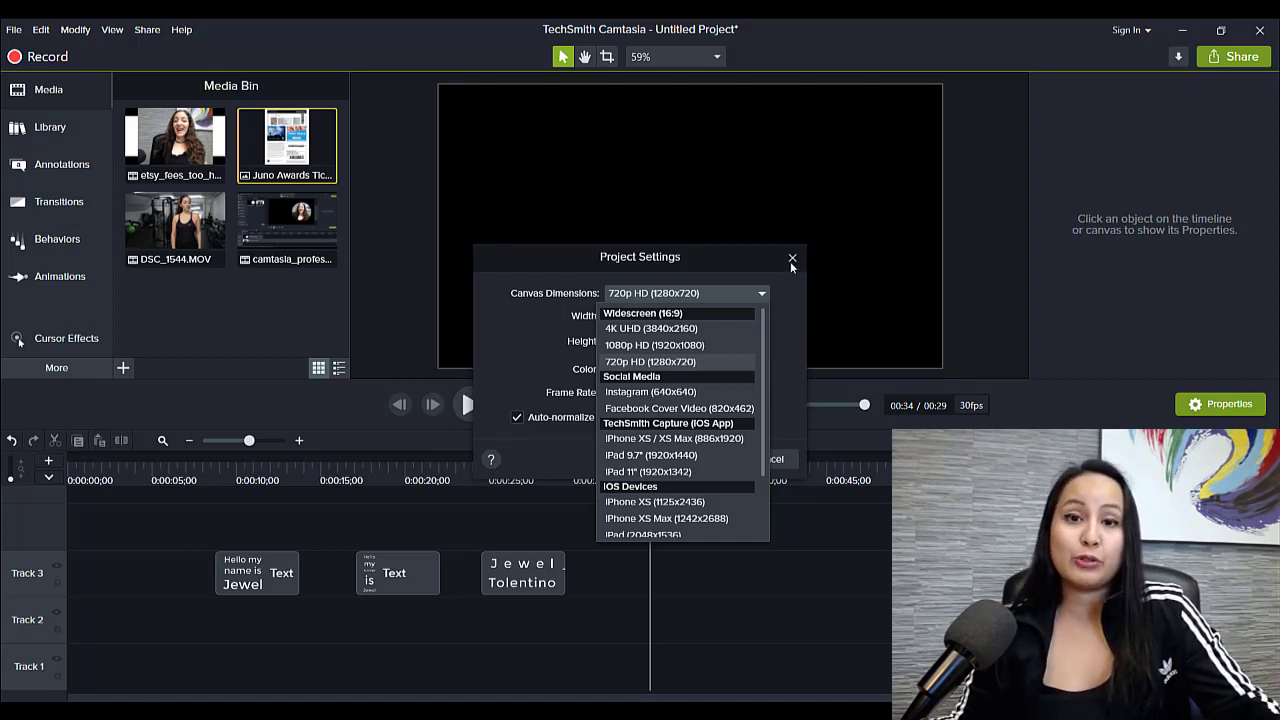
{"action": "left_click", "coordinate": [792, 260]}
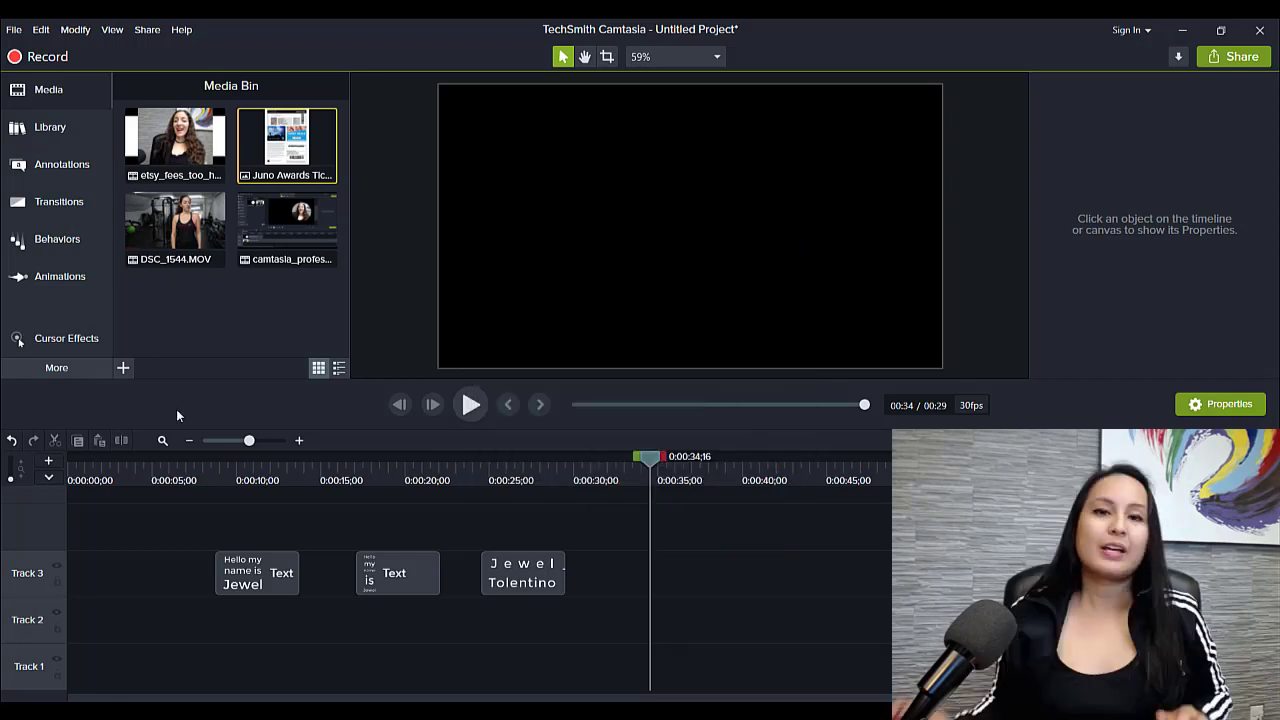